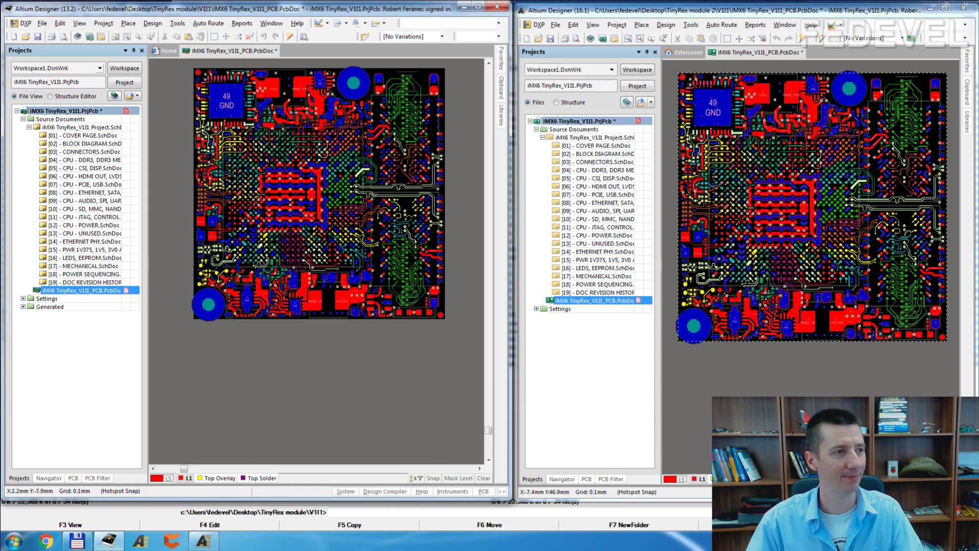
# Place a via on the GND net in the empty area above the DRAM traces, at about X 29.6 mm, Y 37.2 mm
pyautogui.press('pageup')
pyautogui.press('pageup')
pyautogui.press('pageup')
pyautogui.press('pageup')
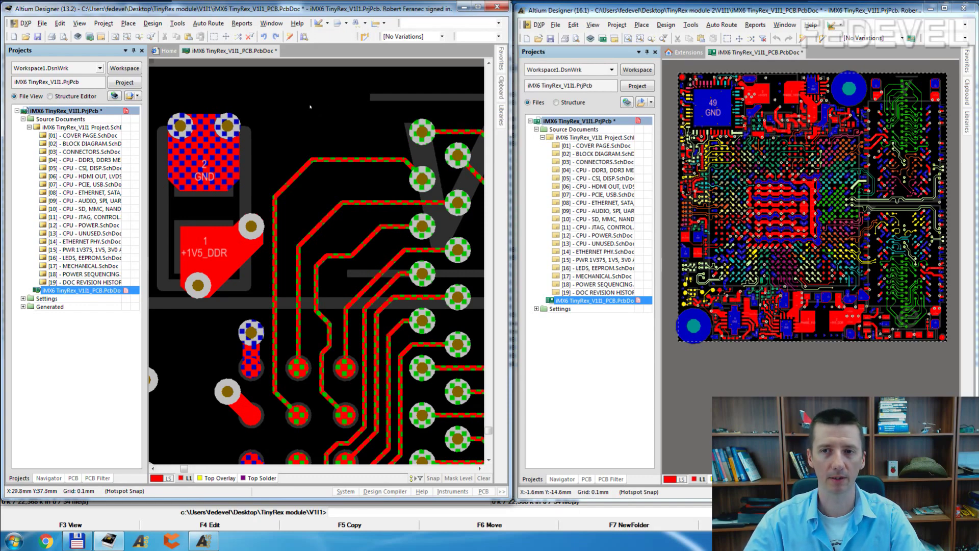
pyautogui.click(128, 23)
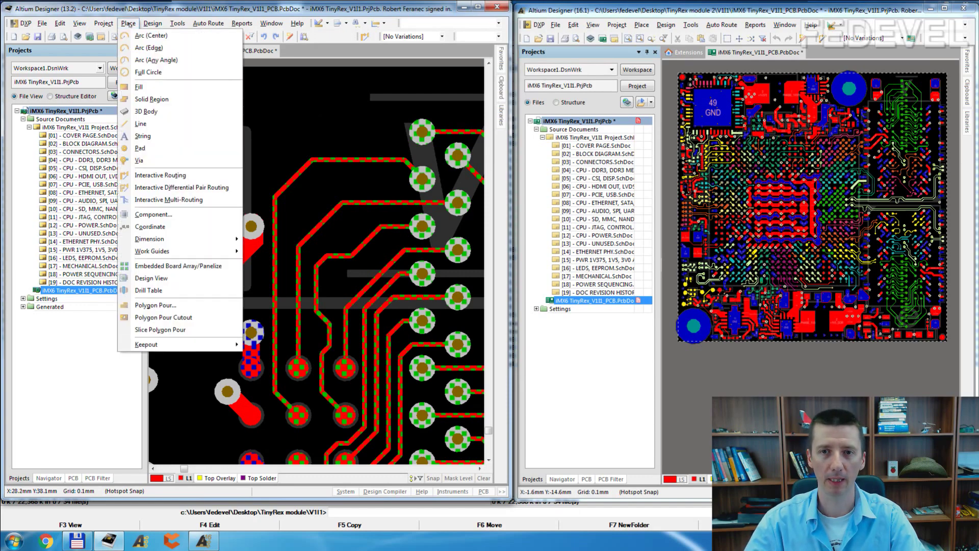
pyautogui.click(138, 161)
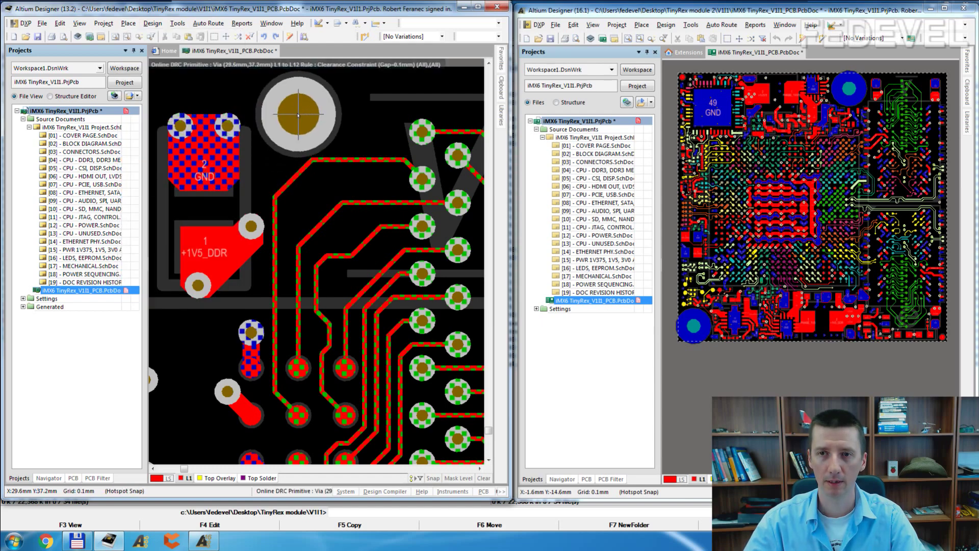
pyautogui.click(298, 115)
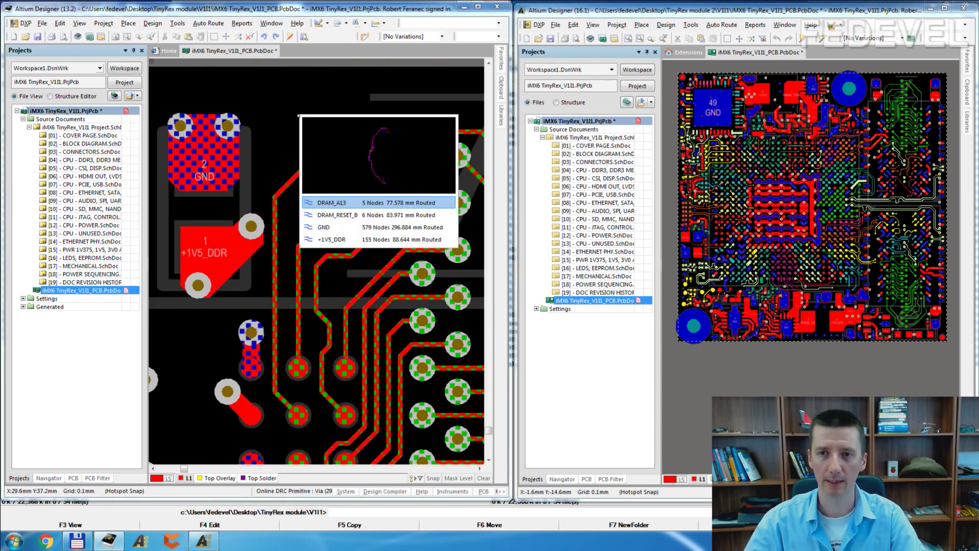
pyautogui.click(334, 227)
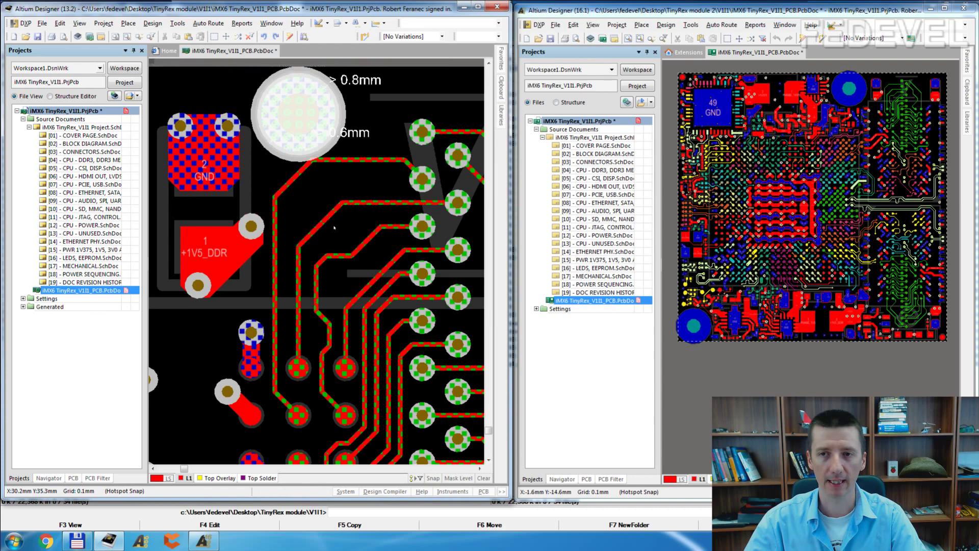
pyautogui.click(364, 149)
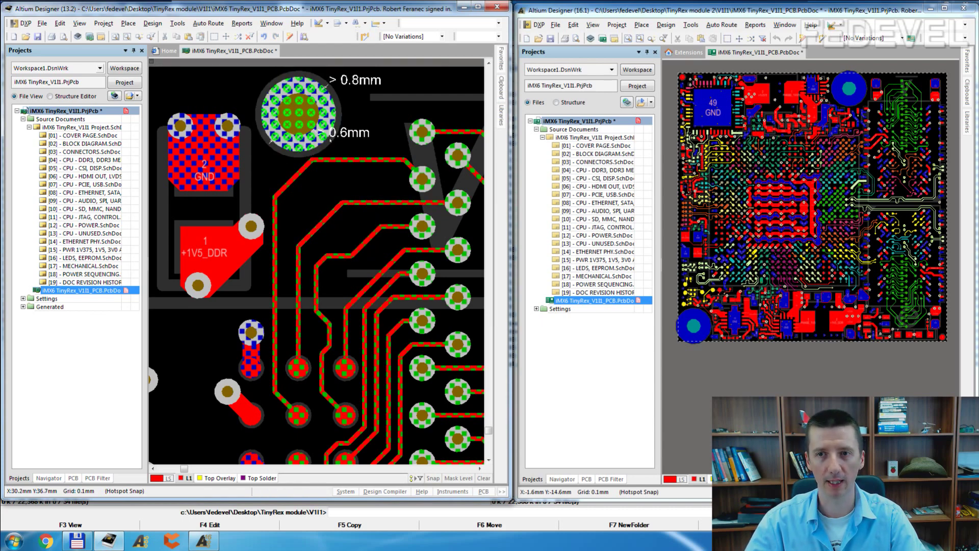
# Set the new via's diameter to 0.45 mm and hole size to 0.2 mm, with complete tenting forced on top and bottom
pyautogui.doubleClick(329, 131)
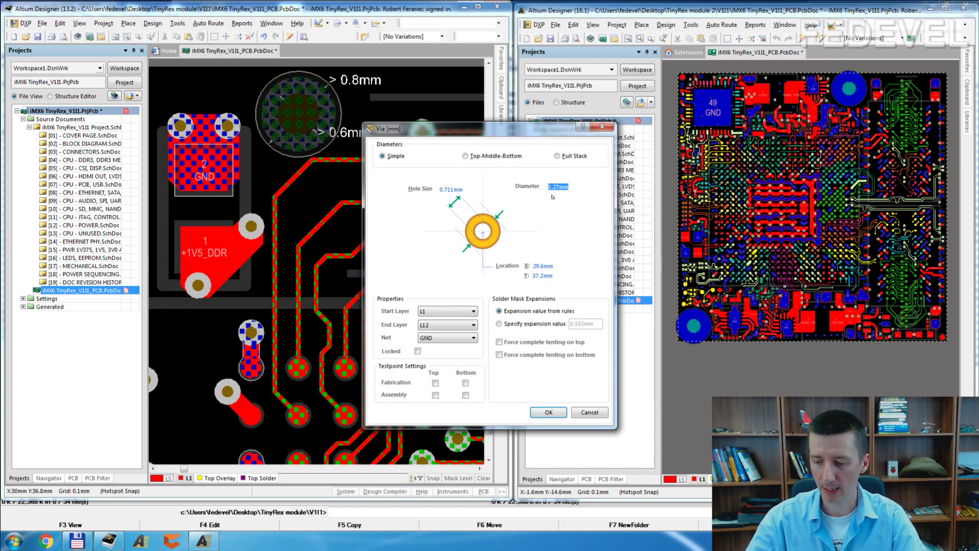
pyautogui.write('0')
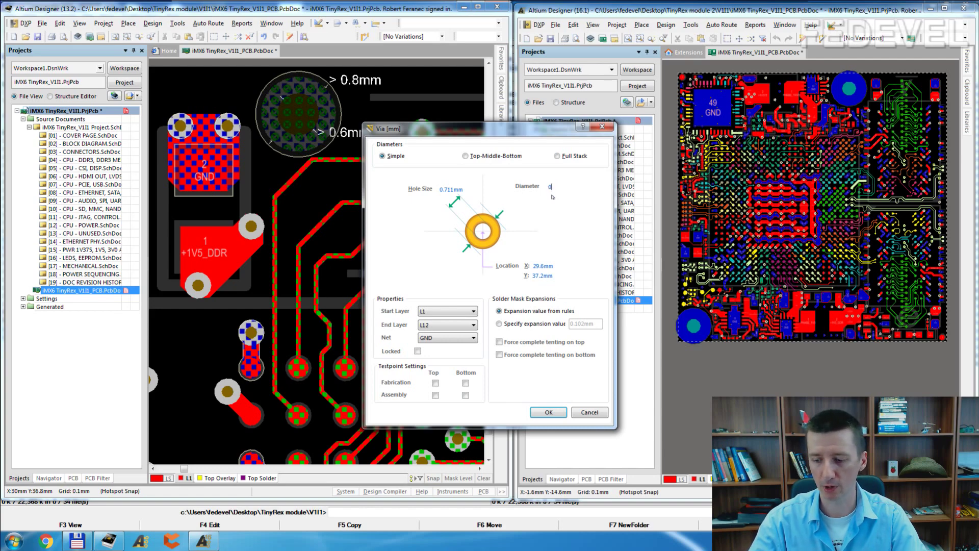
pyautogui.write('.45')
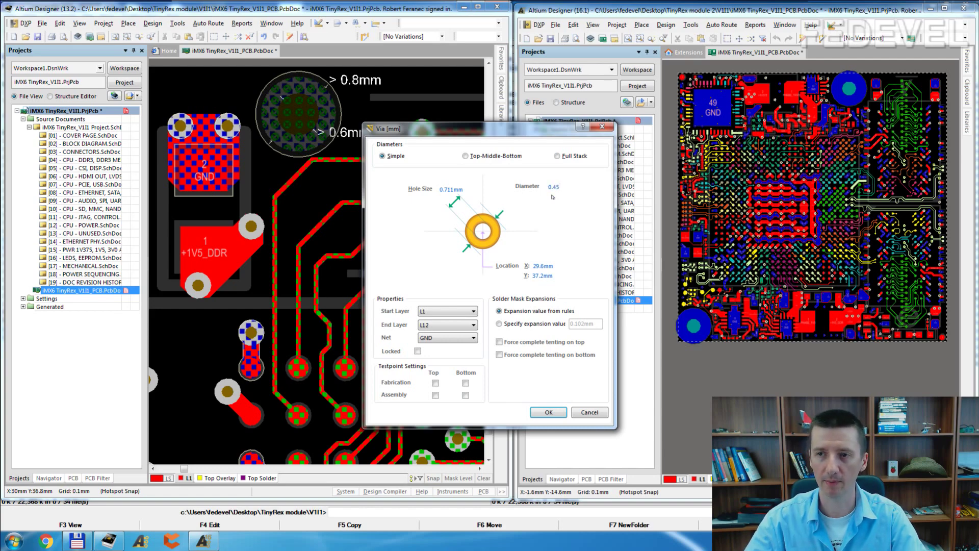
pyautogui.click(452, 189)
pyautogui.write('0.2')
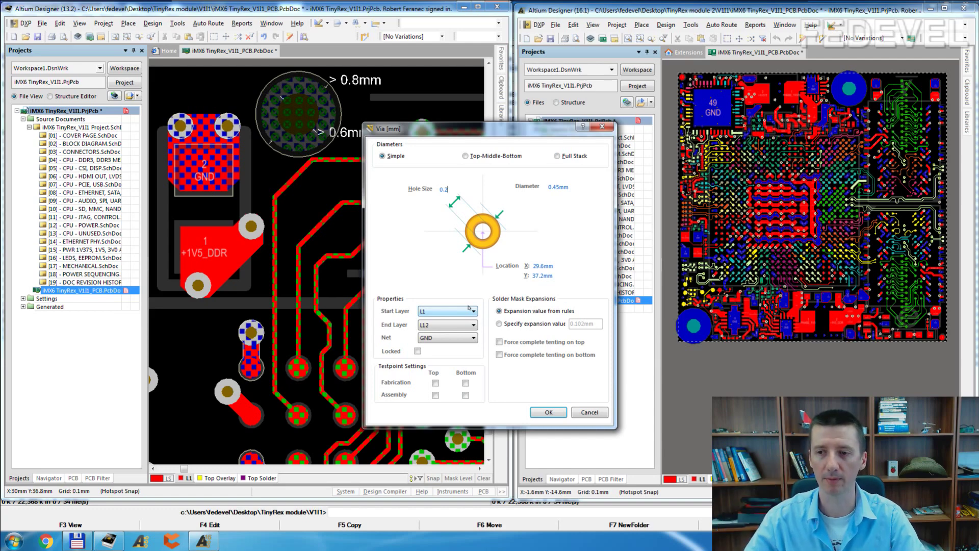
pyautogui.click(498, 342)
pyautogui.click(499, 354)
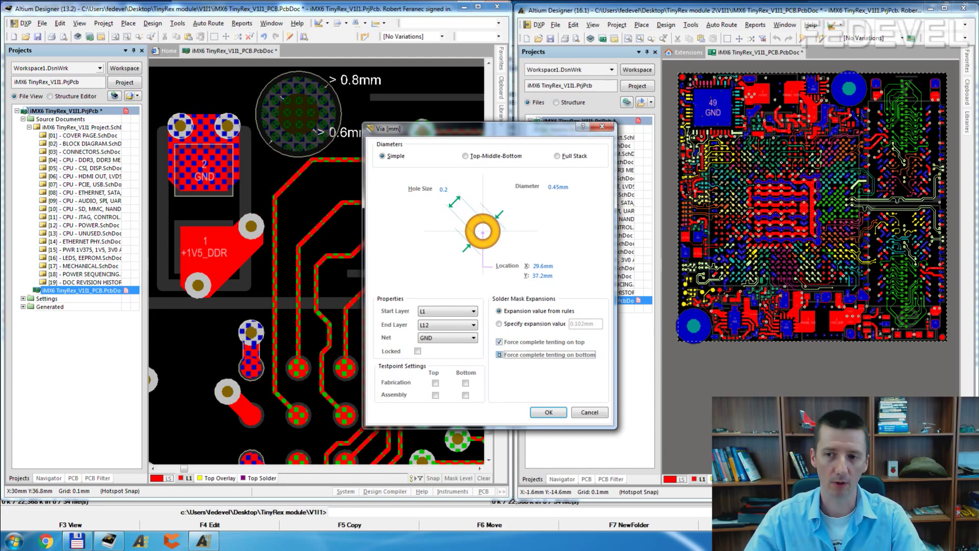
pyautogui.click(548, 412)
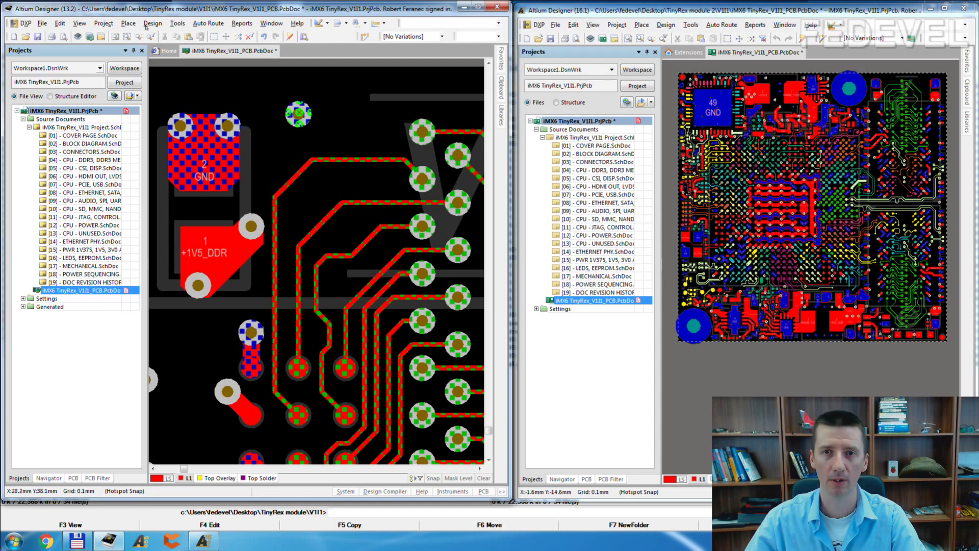
# Place a second via on the GND net beside the first one, at about X 30.8 mm, Y 37.3 mm
pyautogui.click(128, 23)
pyautogui.click(153, 161)
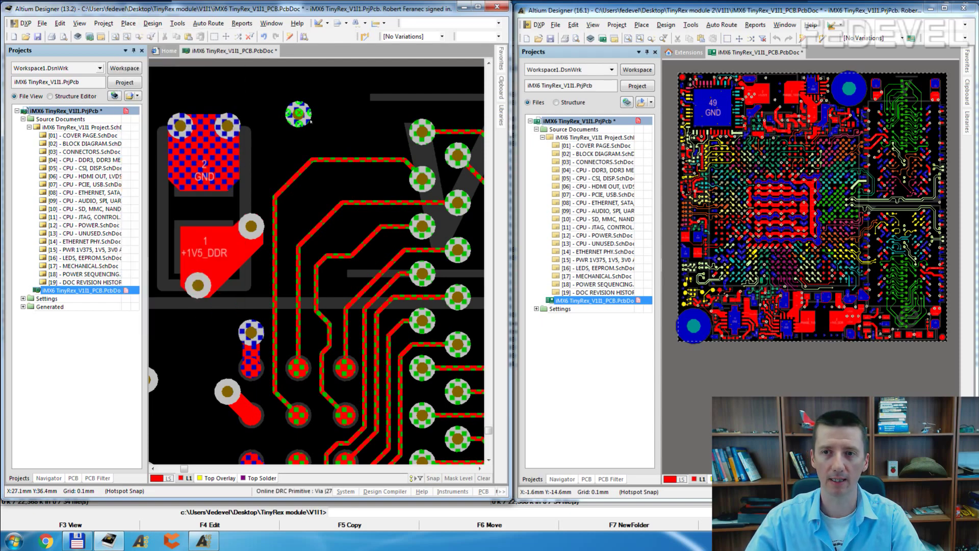
pyautogui.click(299, 115)
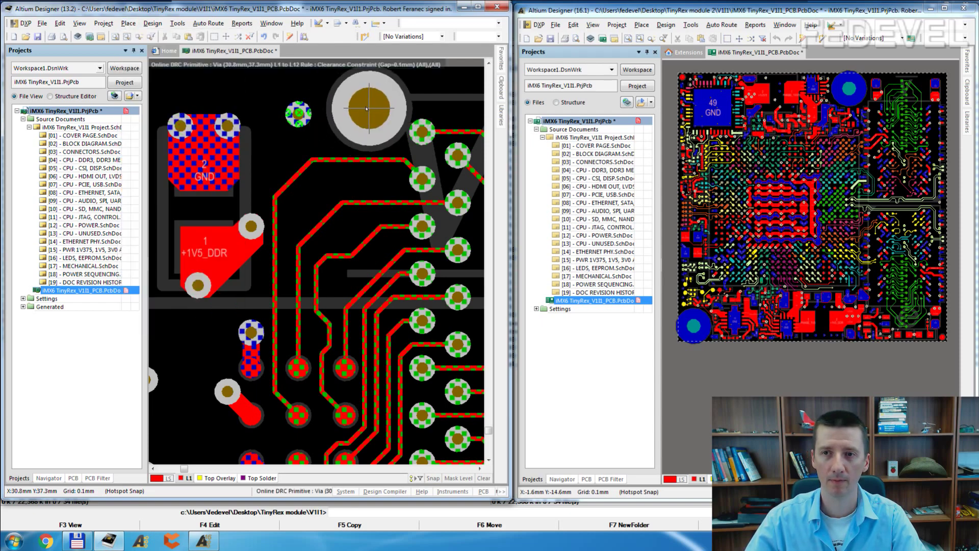
pyautogui.click(366, 108)
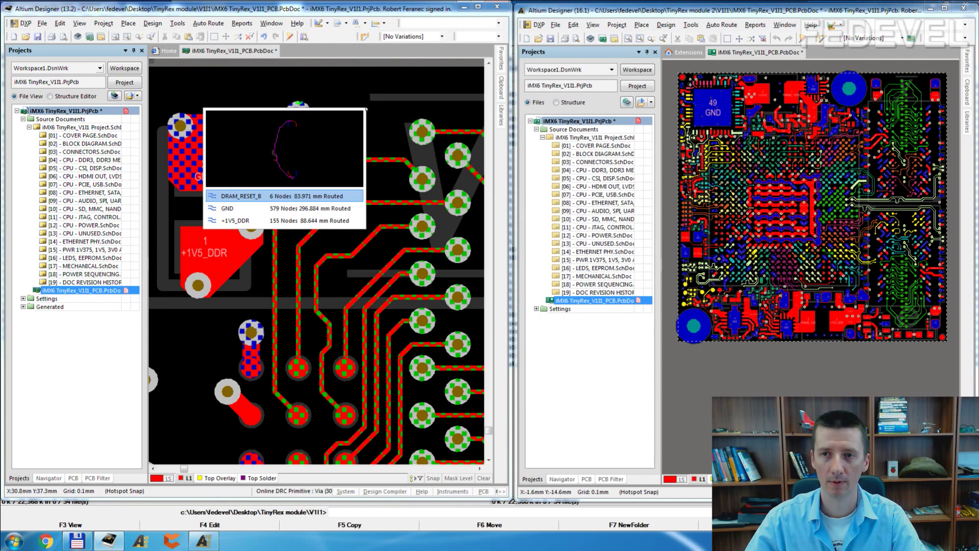
pyautogui.click(252, 209)
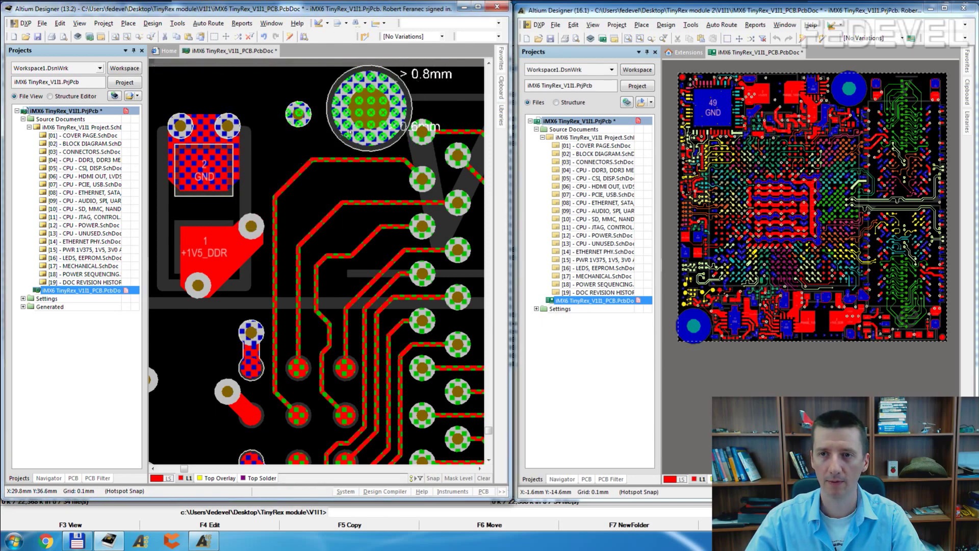
# Set the second via's diameter to 0.27 mm and its hole size to 0.1 mm
pyautogui.doubleClick(350, 132)
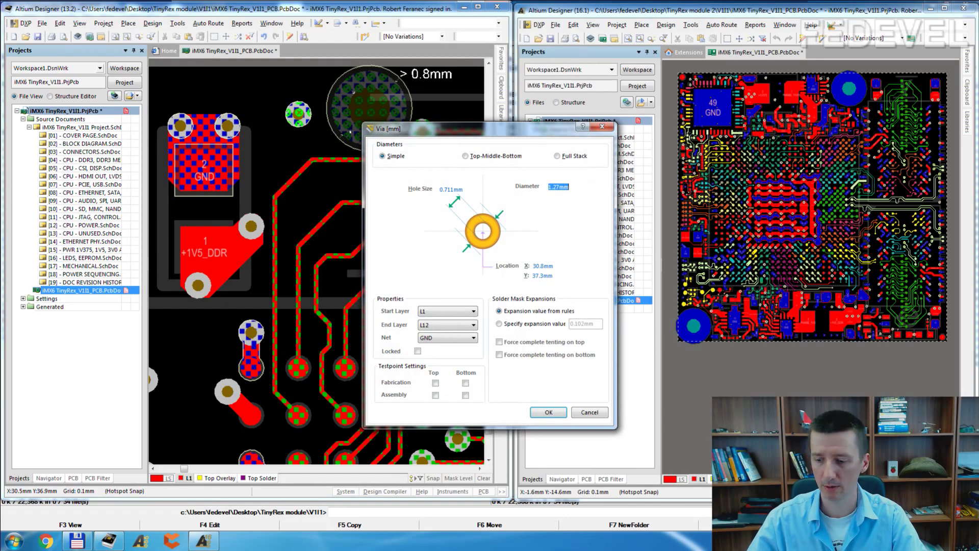
pyautogui.write('0.27')
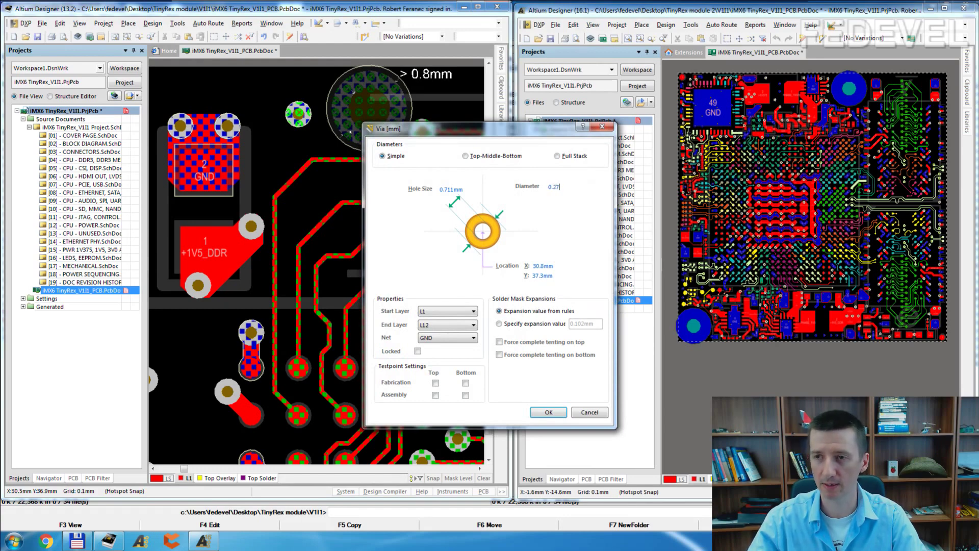
pyautogui.press('Tab')
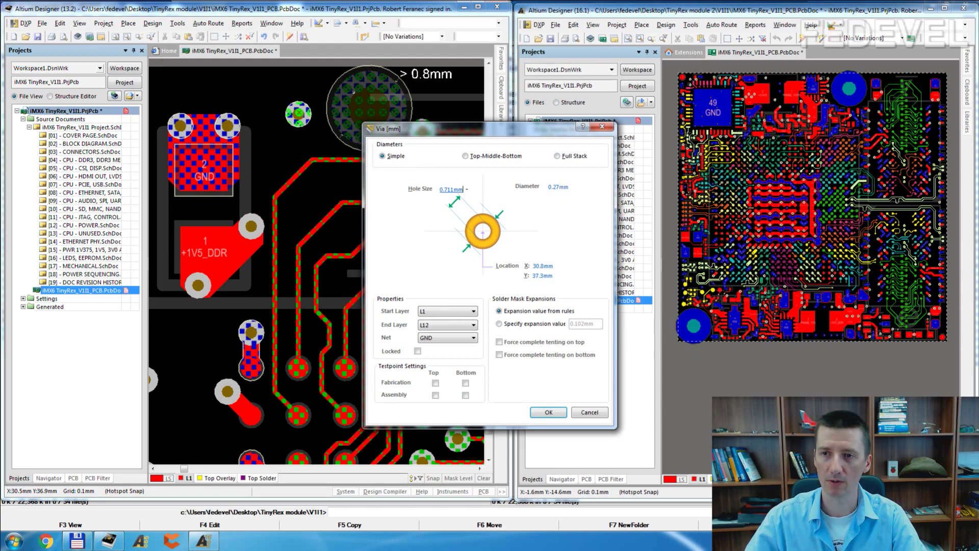
pyautogui.write('0.1')
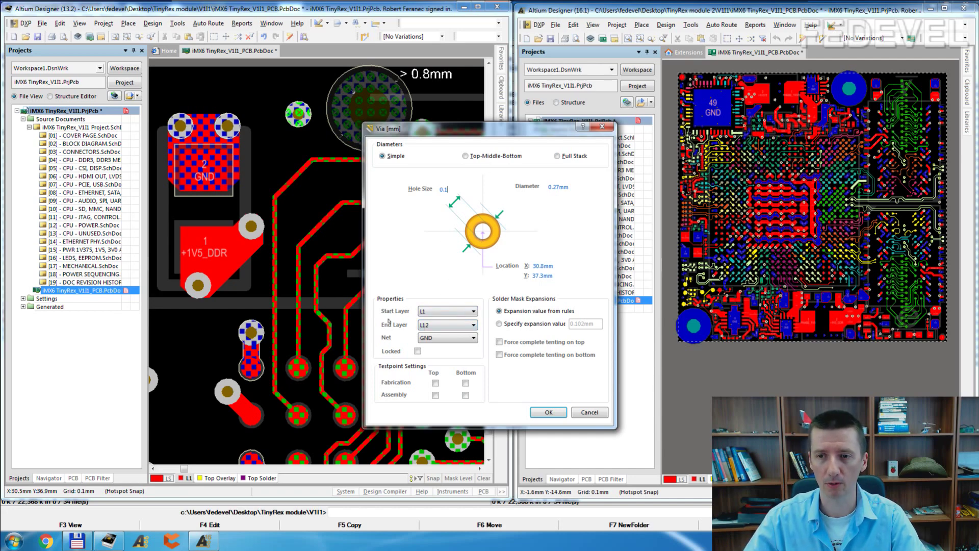
# Set the second via's end layer to L2 and force complete tenting on top
pyautogui.click(424, 326)
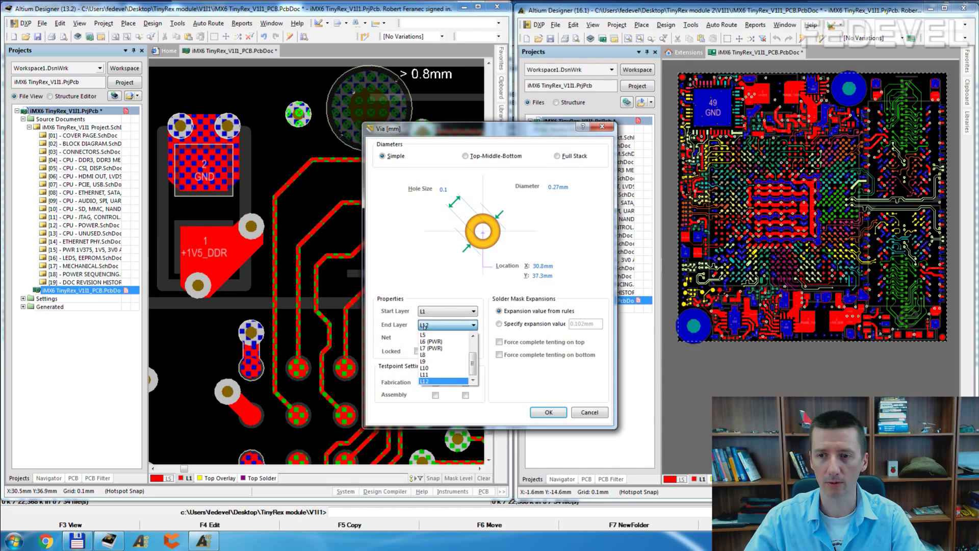
pyautogui.moveTo(472, 369); pyautogui.dragTo(470, 345)
pyautogui.click(460, 342)
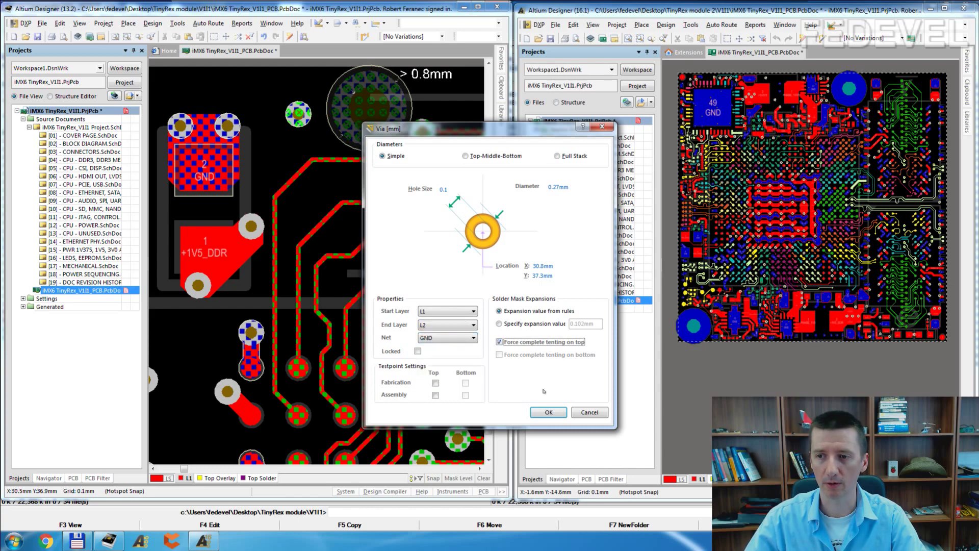
pyautogui.click(544, 411)
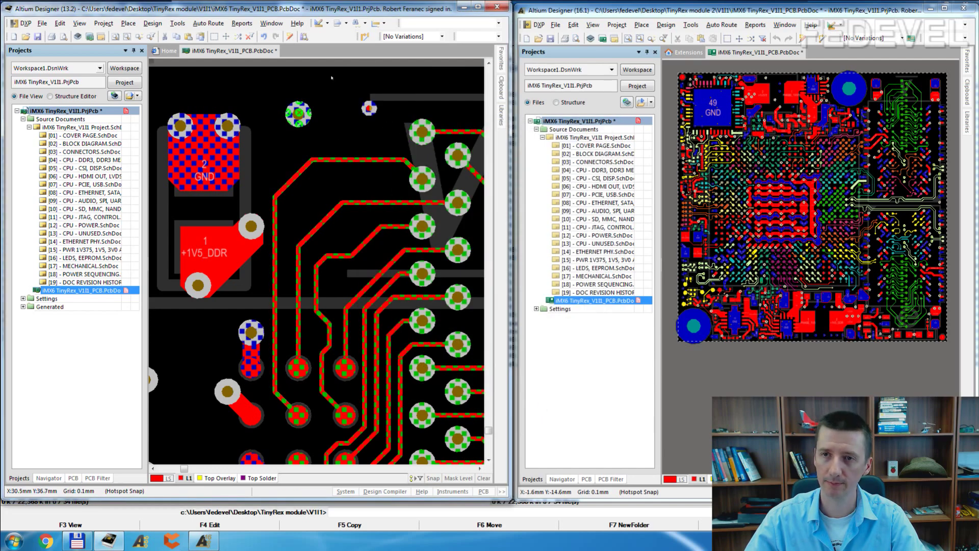
pyautogui.keyDown('ctrl'); pyautogui.scroll(3, 335, 80); pyautogui.keyUp('ctrl')
pyautogui.moveTo(286, 106); pyautogui.dragTo(247, 111, button='right')
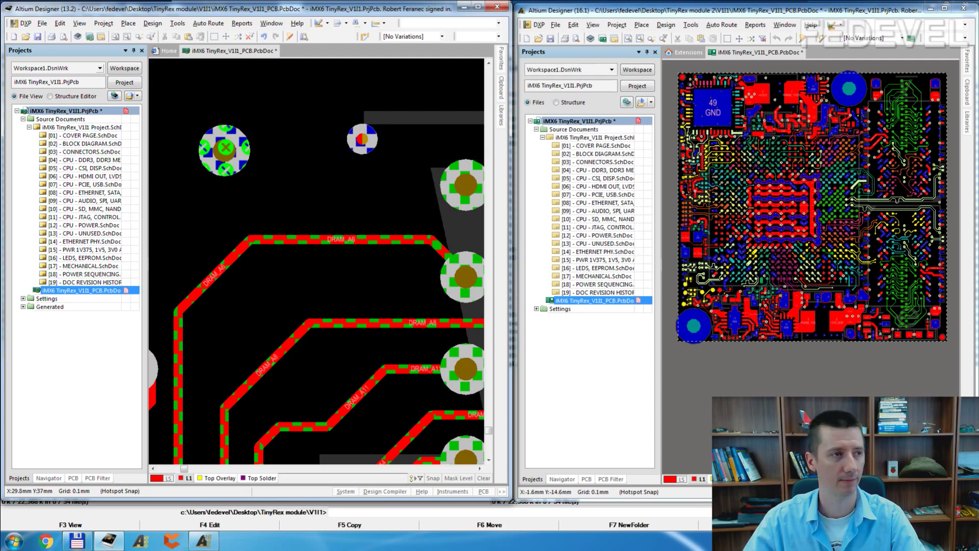
# Switch to the Altium Designer 16.1 window and place a GND via above the DRAM traces, at about X 29.7 mm, Y 37.3 mm
pyautogui.press('pageup')
pyautogui.press('pageup')
pyautogui.press('pageup')
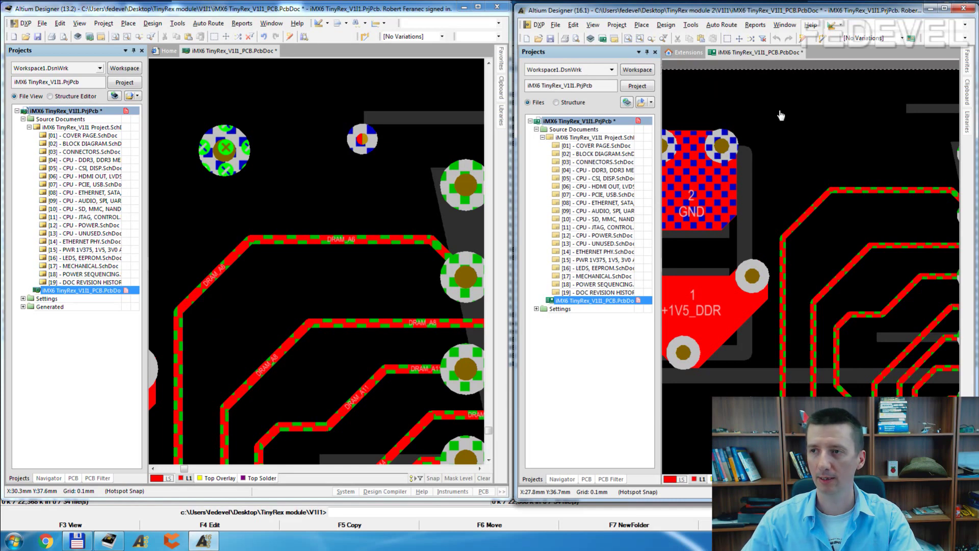
pyautogui.click(642, 25)
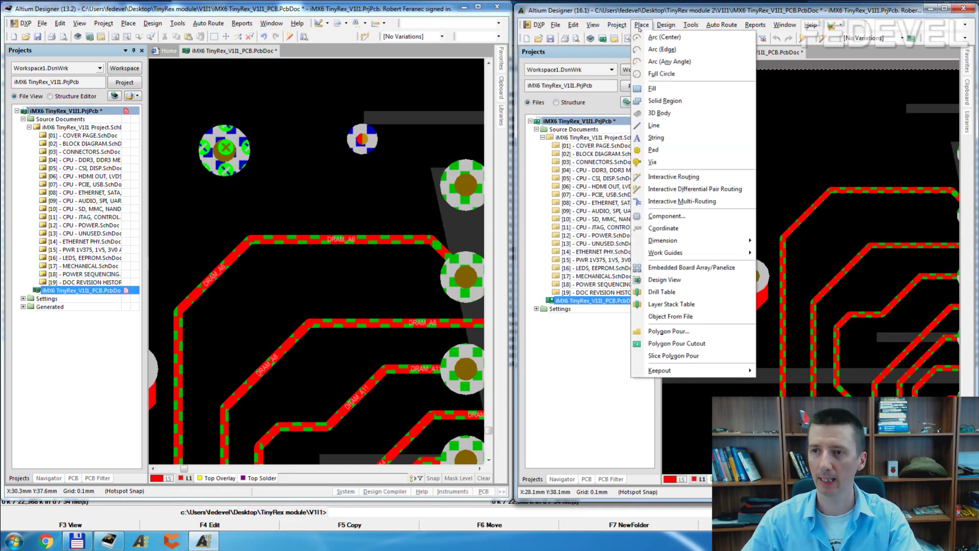
pyautogui.click(652, 151)
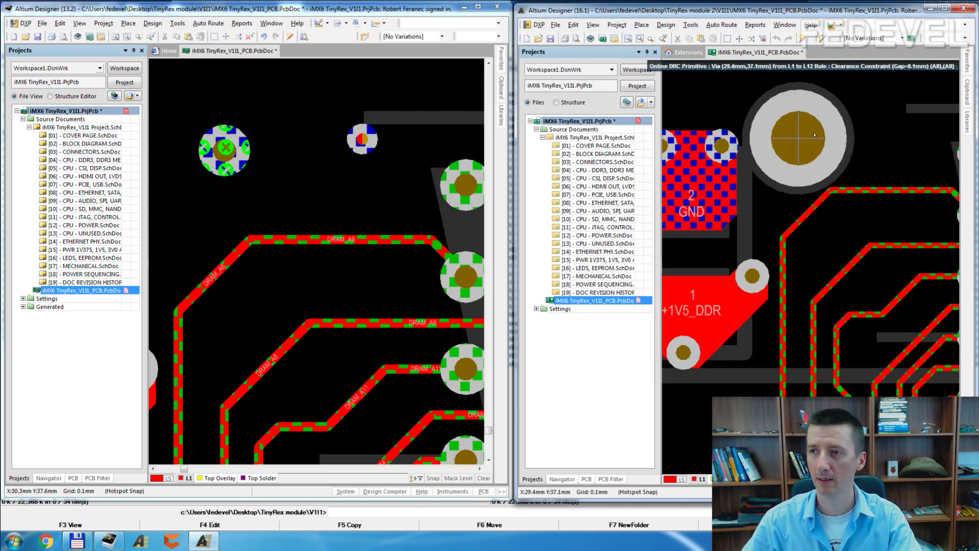
pyautogui.click(818, 124)
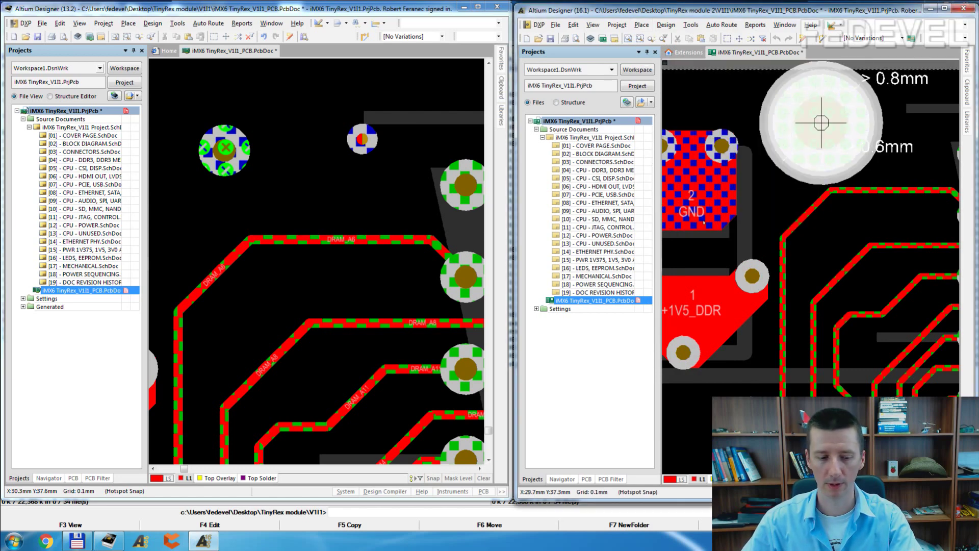
# Set the diameter of the via in the 16.1 layout to 0.45 mm and its hole size to 0.2 mm
pyautogui.press('Tab')
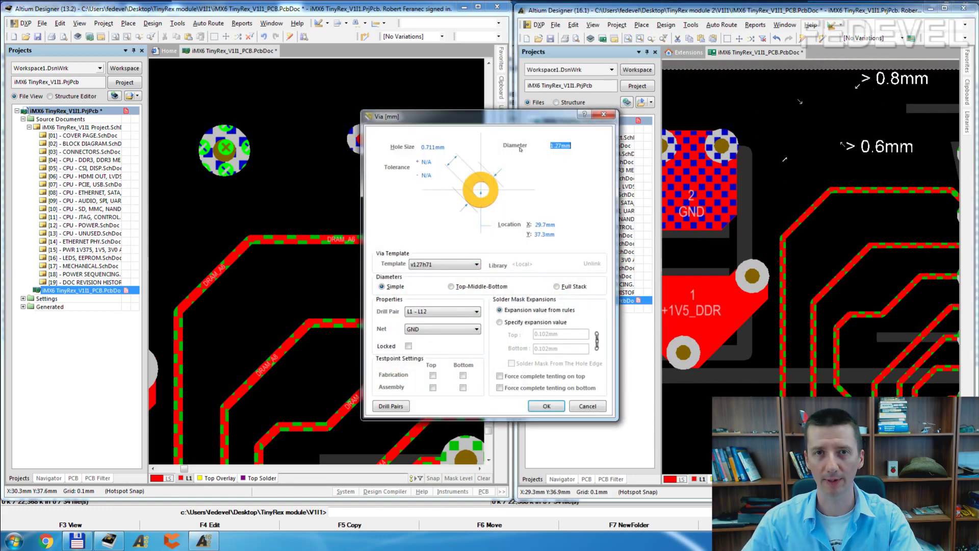
pyautogui.write('0.45')
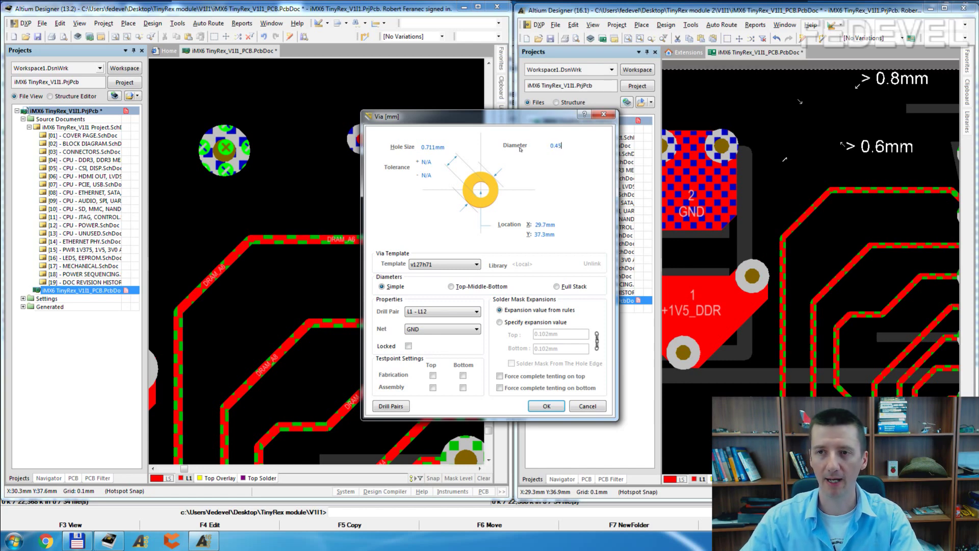
pyautogui.moveTo(446, 147); pyautogui.dragTo(364, 149)
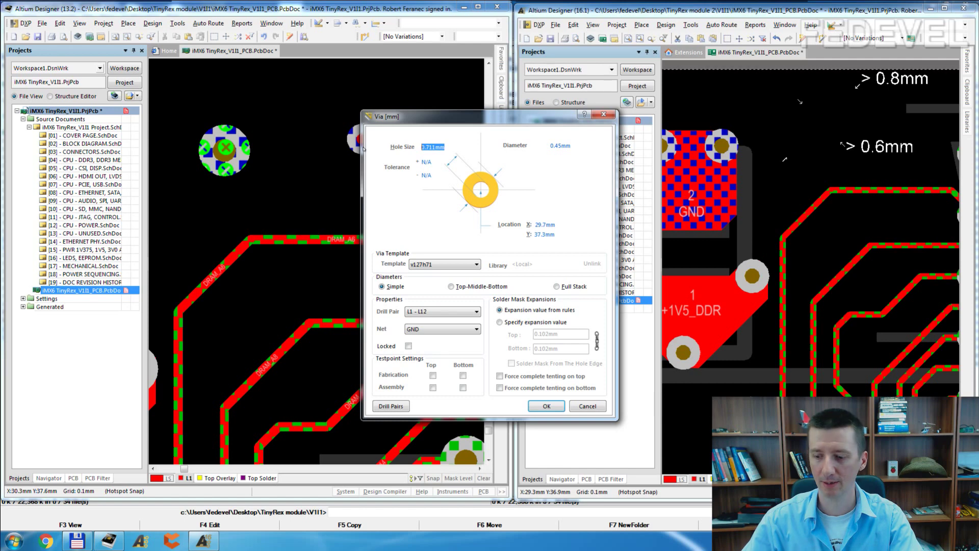
pyautogui.write('0.2')
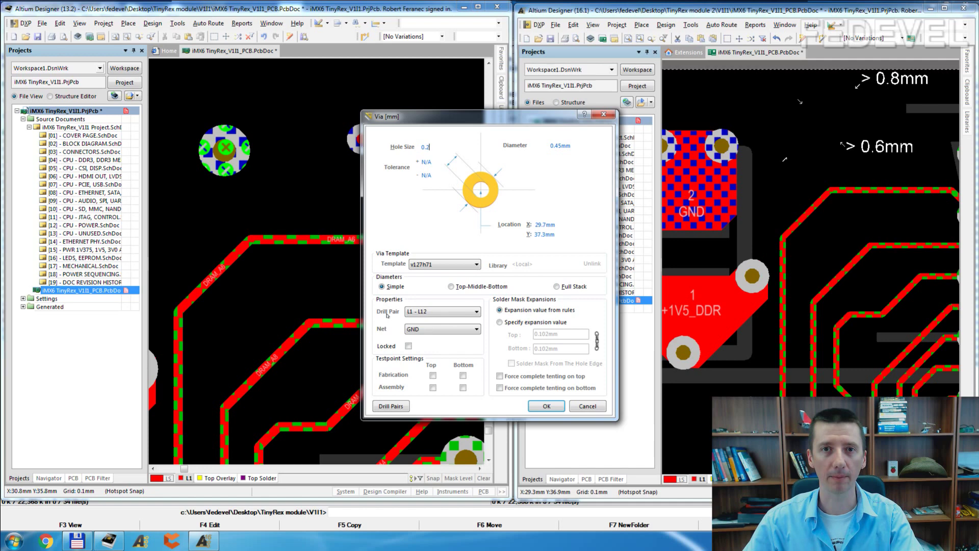
# Assign the drill pair L1 - L12 to the via and force complete tenting on top and bottom
pyautogui.click(417, 315)
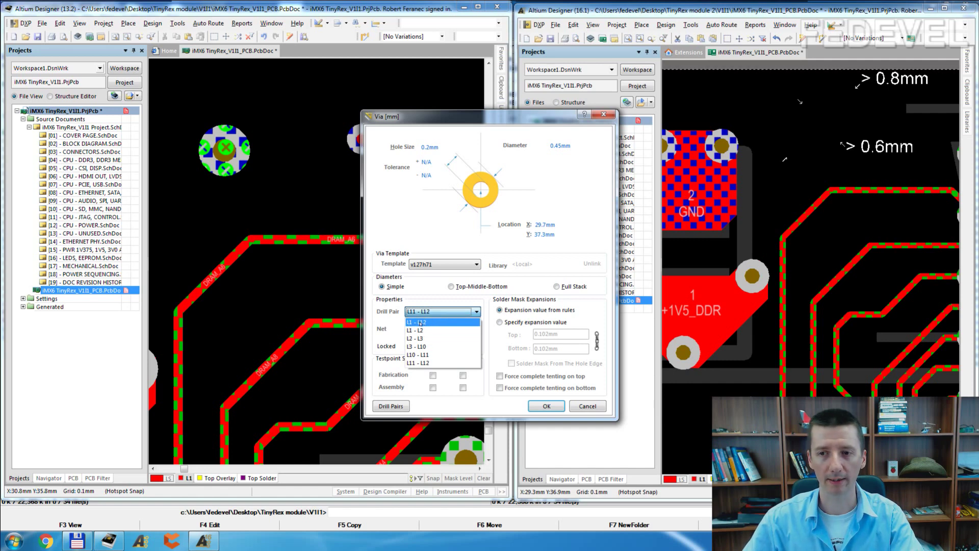
pyautogui.click(420, 323)
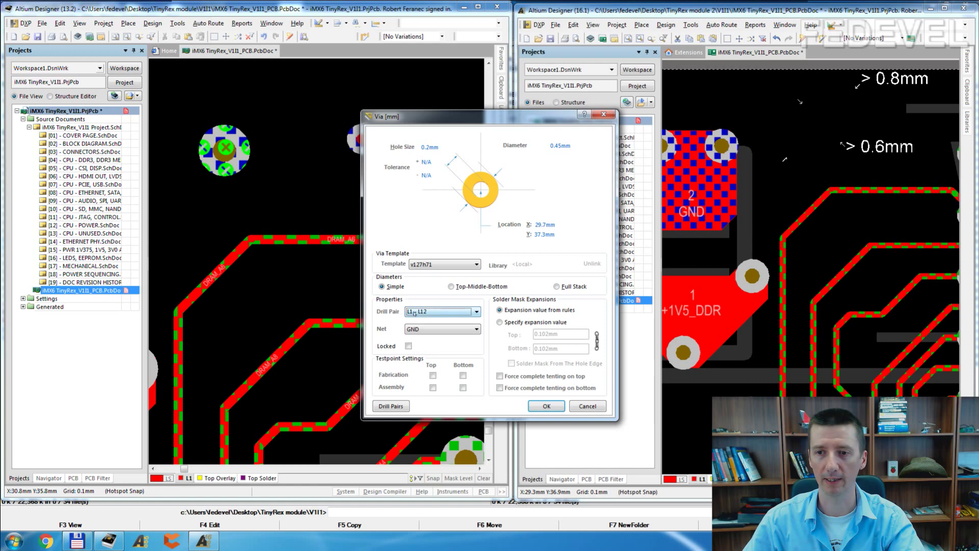
pyautogui.click(500, 376)
pyautogui.click(499, 388)
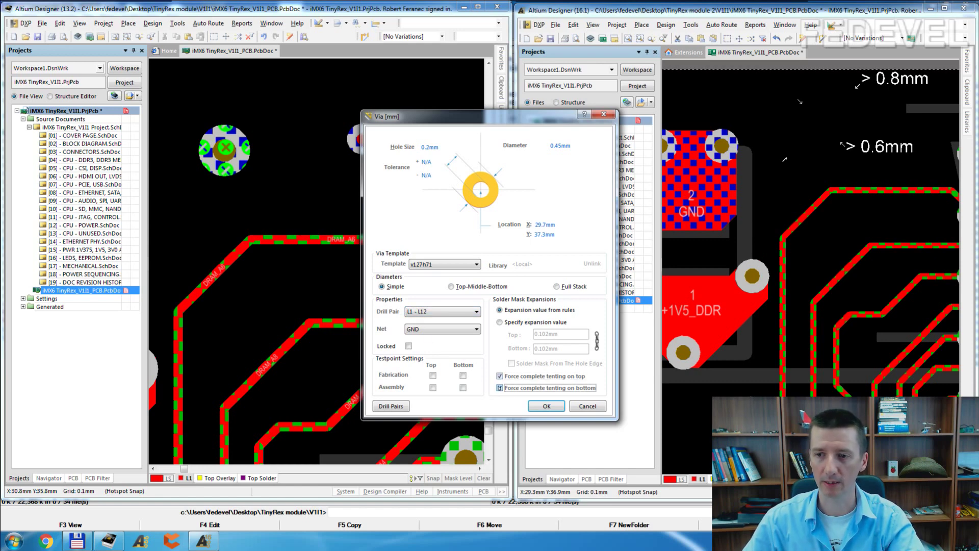
# Confirm the first via's settings and place a second GND via beside it, at about X 30.7 mm, Y 37.2 mm
pyautogui.click(542, 404)
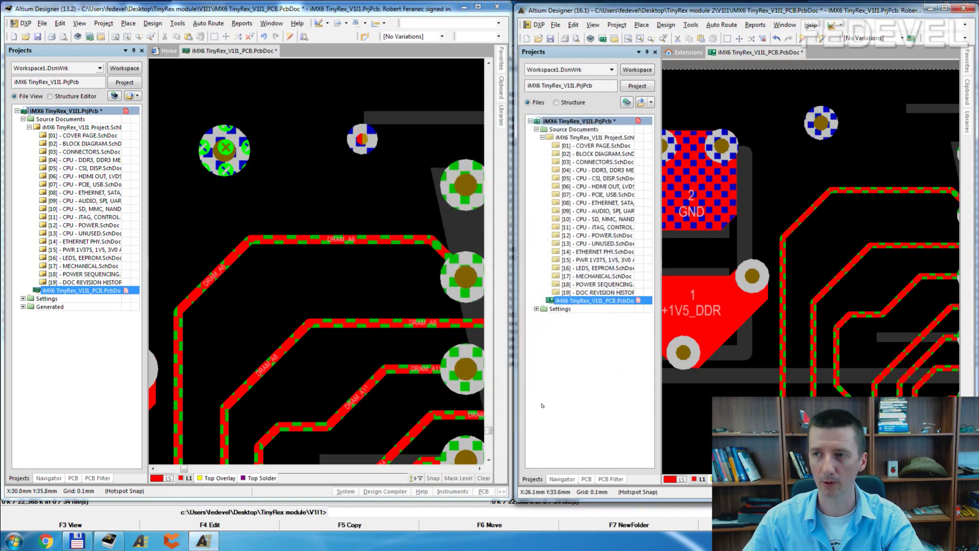
pyautogui.moveTo(849, 162); pyautogui.dragTo(816, 141, button='right')
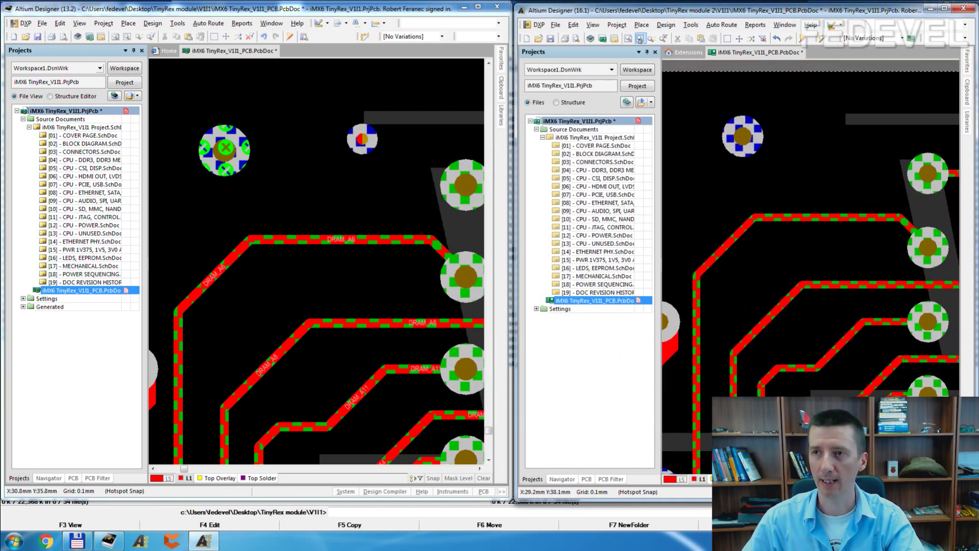
pyautogui.click(642, 24)
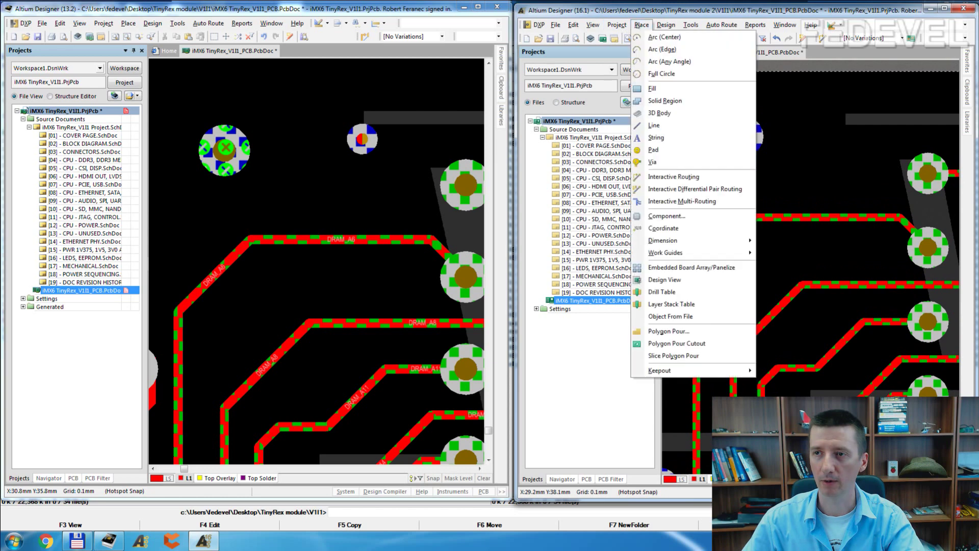
pyautogui.click(652, 161)
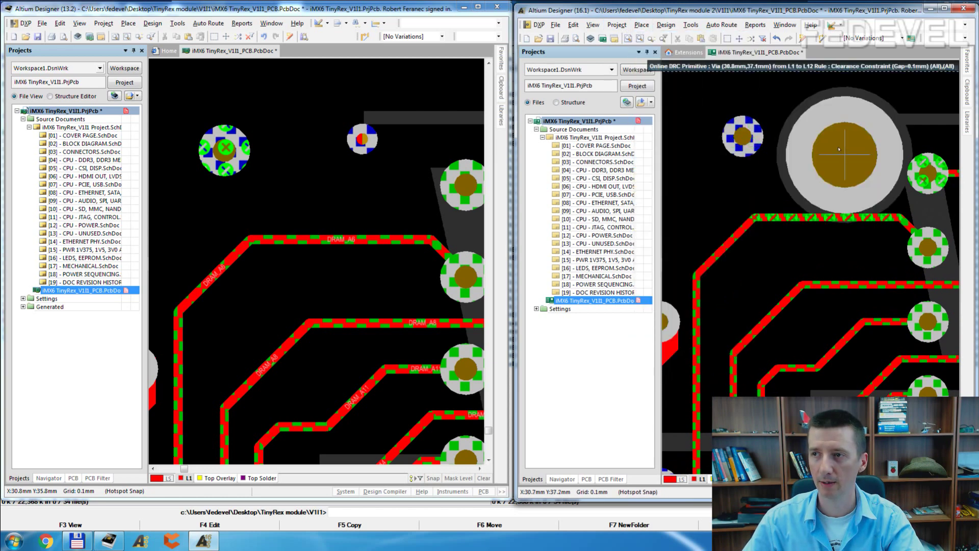
pyautogui.click(836, 144)
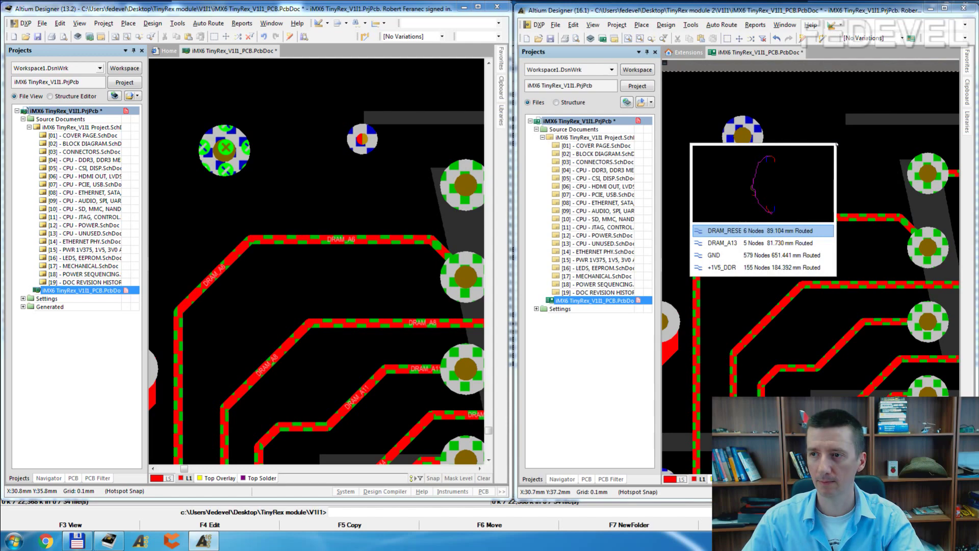
pyautogui.click(722, 255)
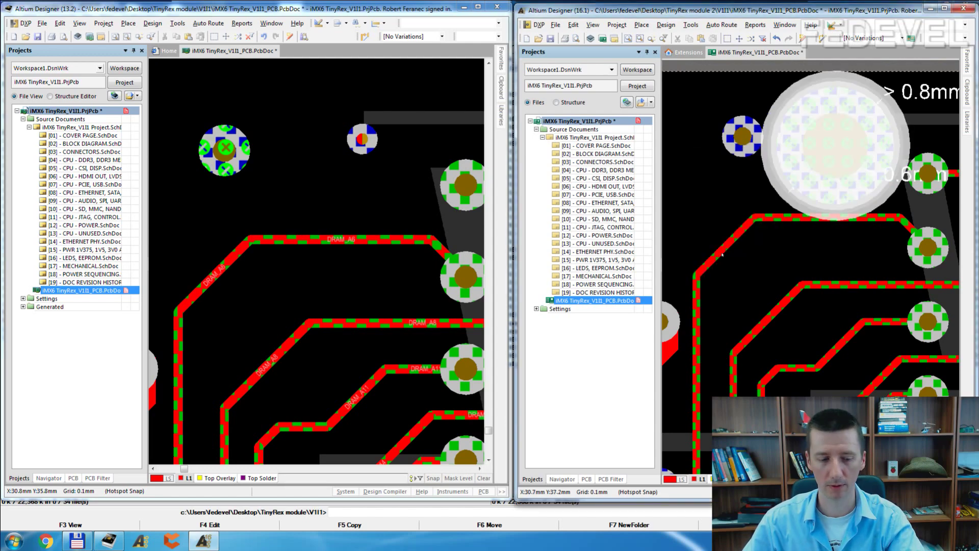
# Set the diameter of the second via in the 16.1 layout to 0.27 mm and its hole size to 0.1 mm
pyautogui.press('Tab')
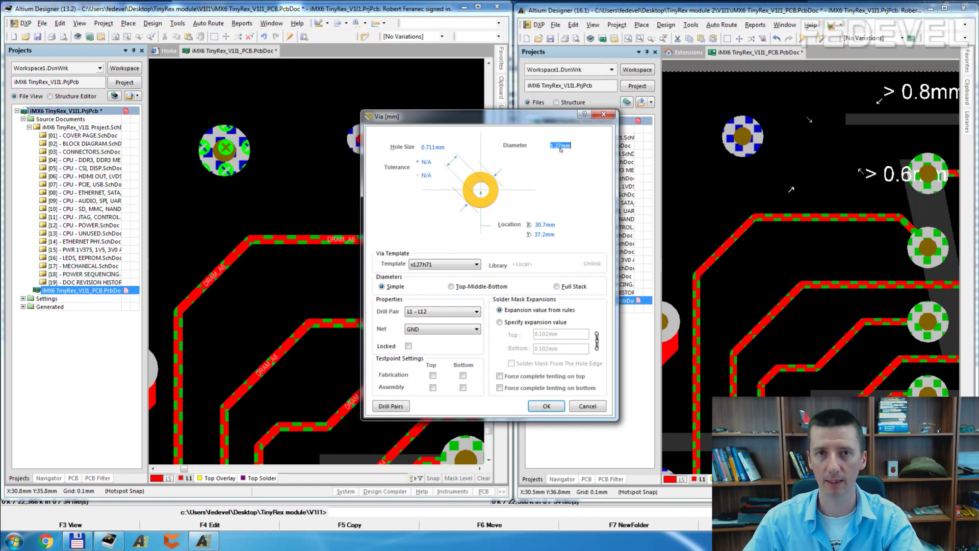
pyautogui.write('0.27')
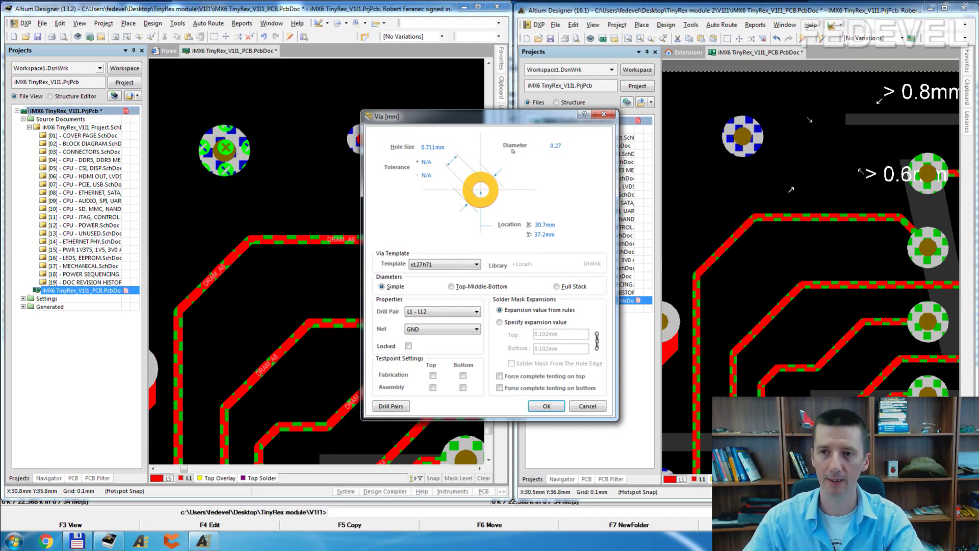
pyautogui.click(432, 147)
pyautogui.write('0.1')
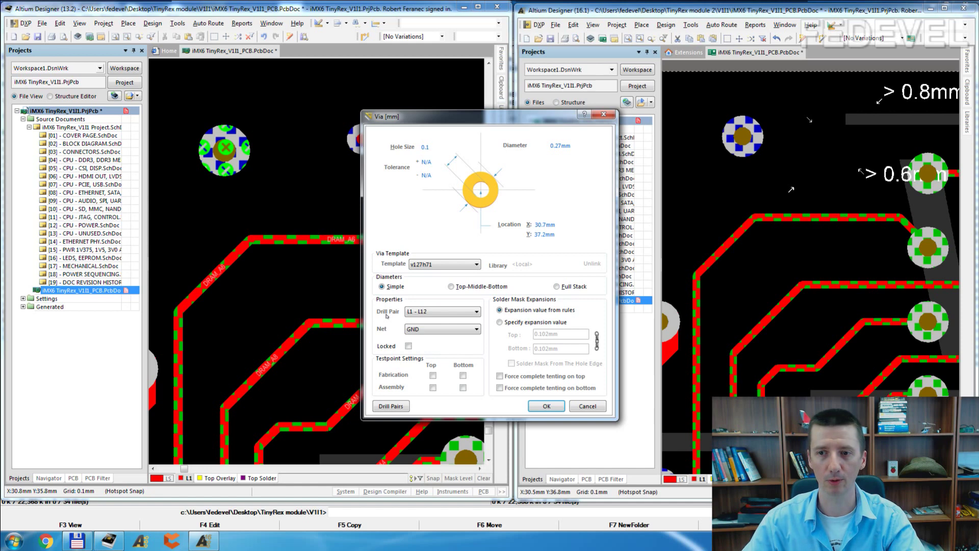
# Assign the drill pair L1 - L2 to the second via and force complete tenting on top
pyautogui.click(416, 312)
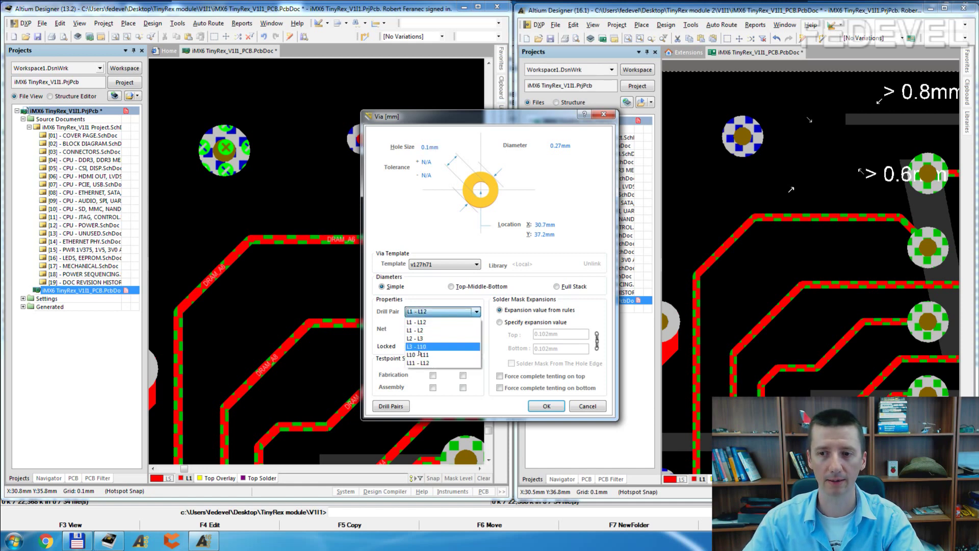
pyautogui.click(416, 330)
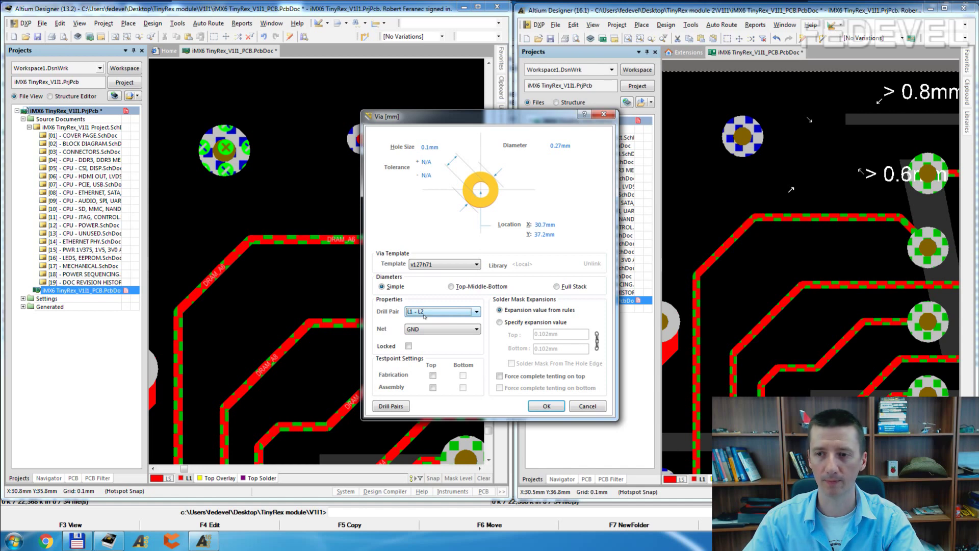
pyautogui.click(500, 376)
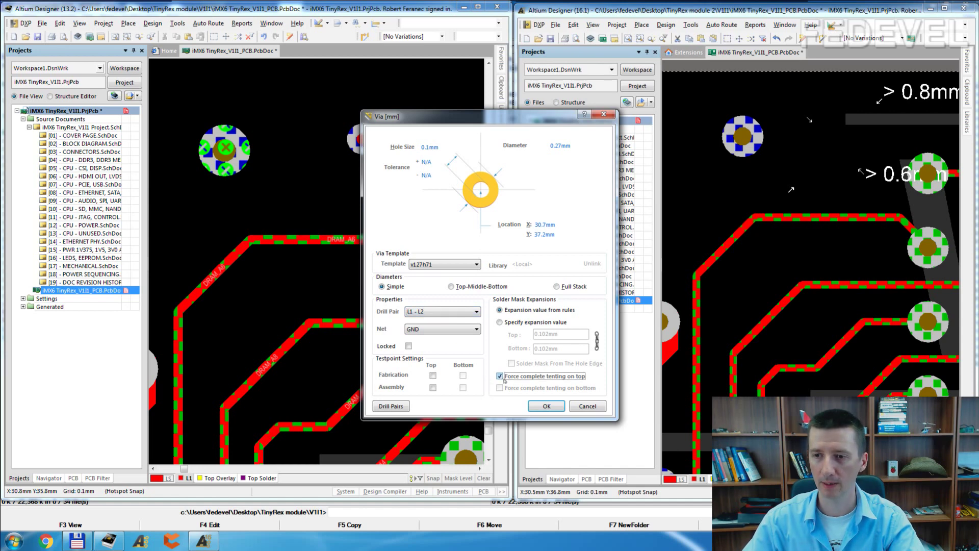
pyautogui.click(546, 406)
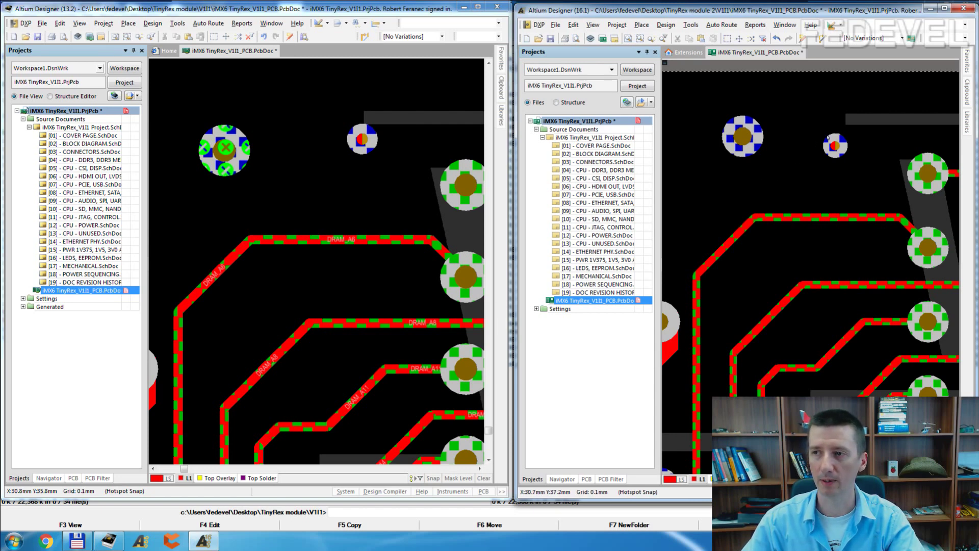
# Reopen the 0.27 mm via's properties and add a drill pair from L2 to L11 in the Drill-Pair Manager
pyautogui.doubleClick(829, 142)
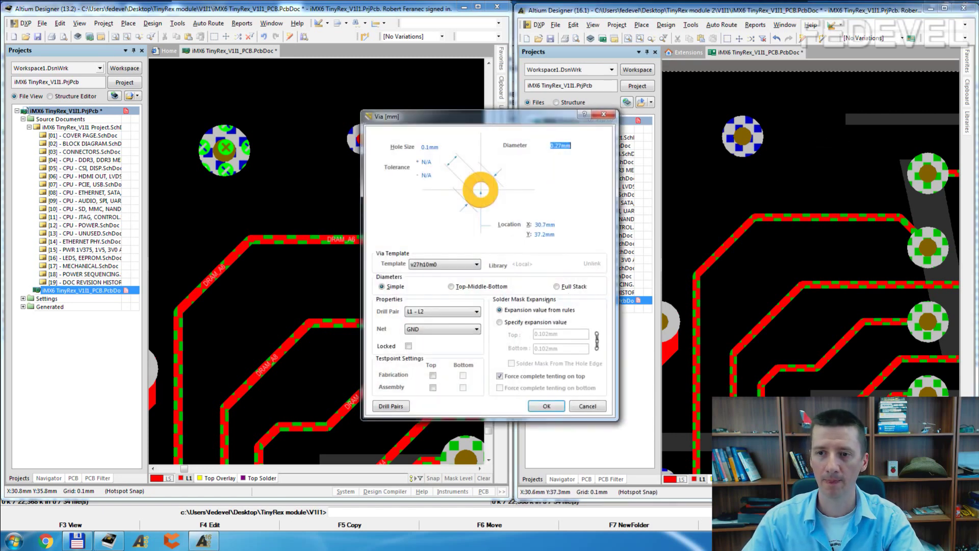
pyautogui.click(459, 312)
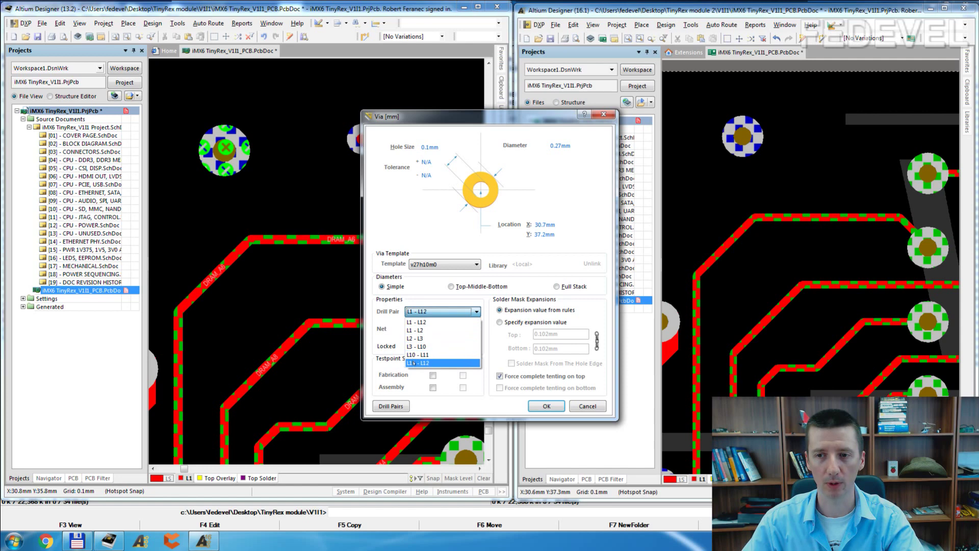
pyautogui.click(417, 330)
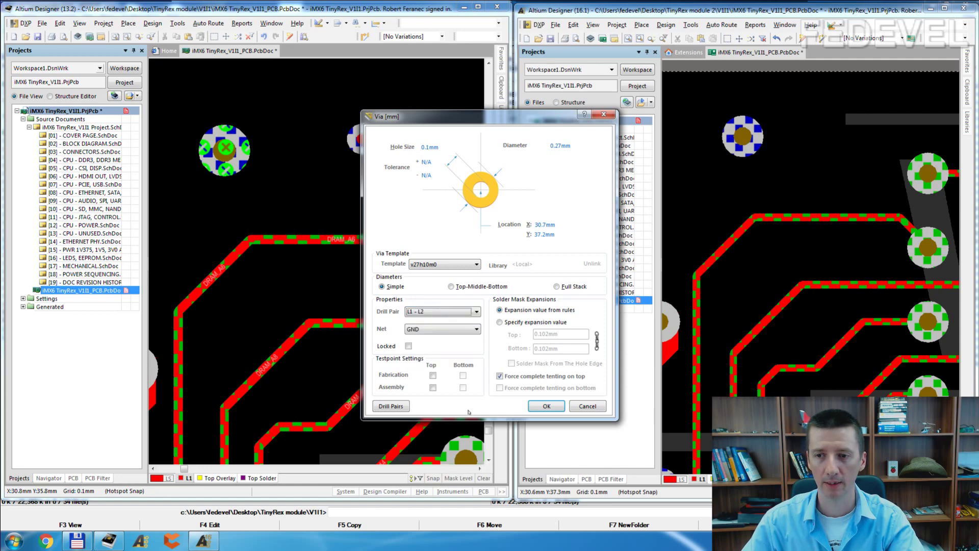
pyautogui.click(385, 406)
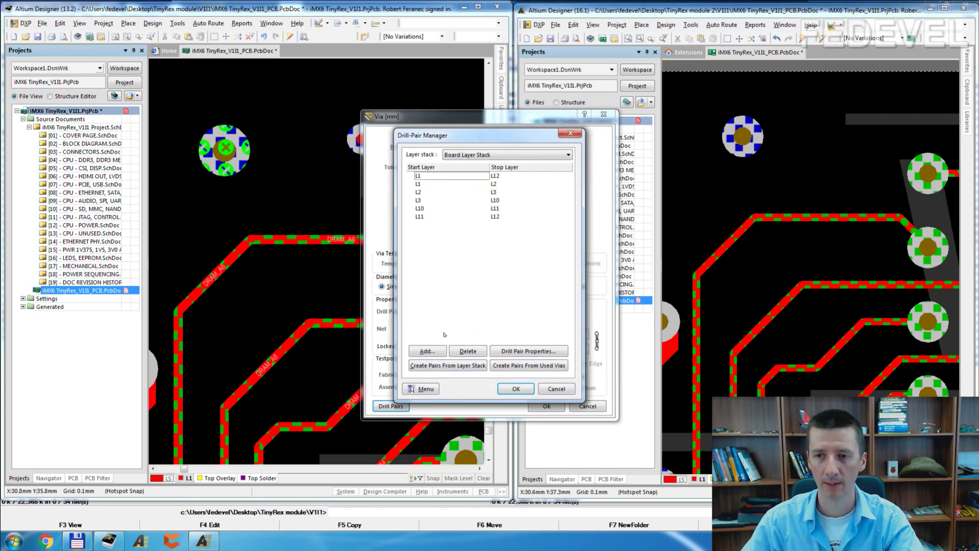
pyautogui.click(428, 351)
pyautogui.click(475, 260)
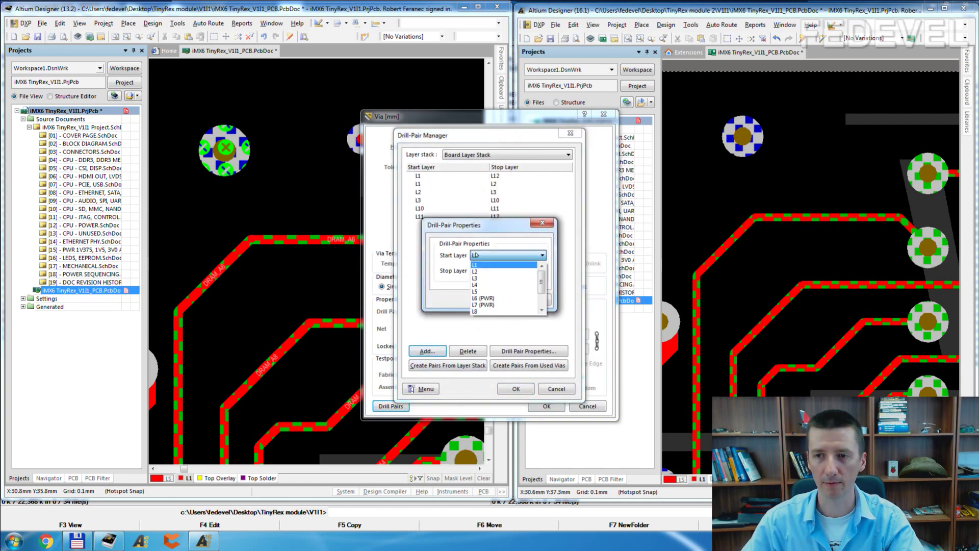
pyautogui.click(480, 270)
pyautogui.click(481, 270)
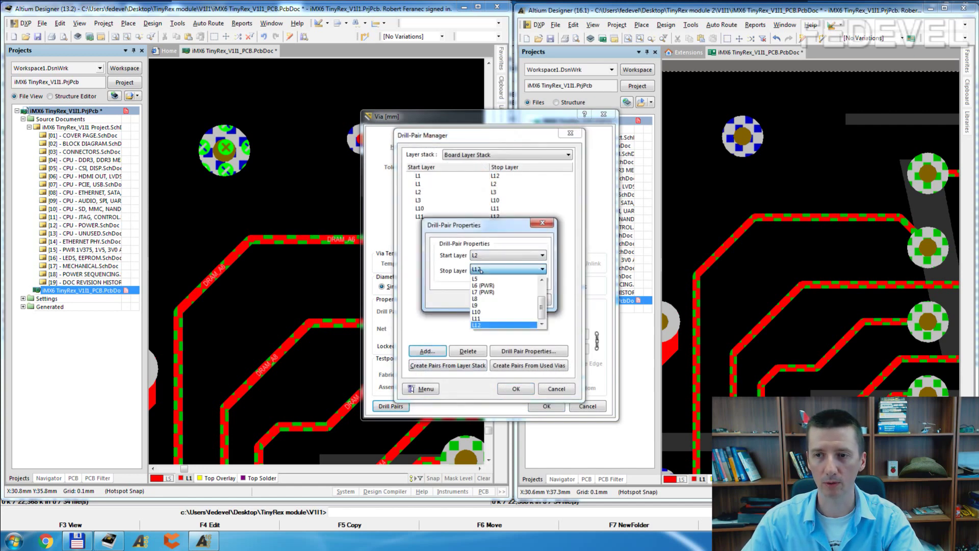
pyautogui.click(476, 318)
pyautogui.click(490, 300)
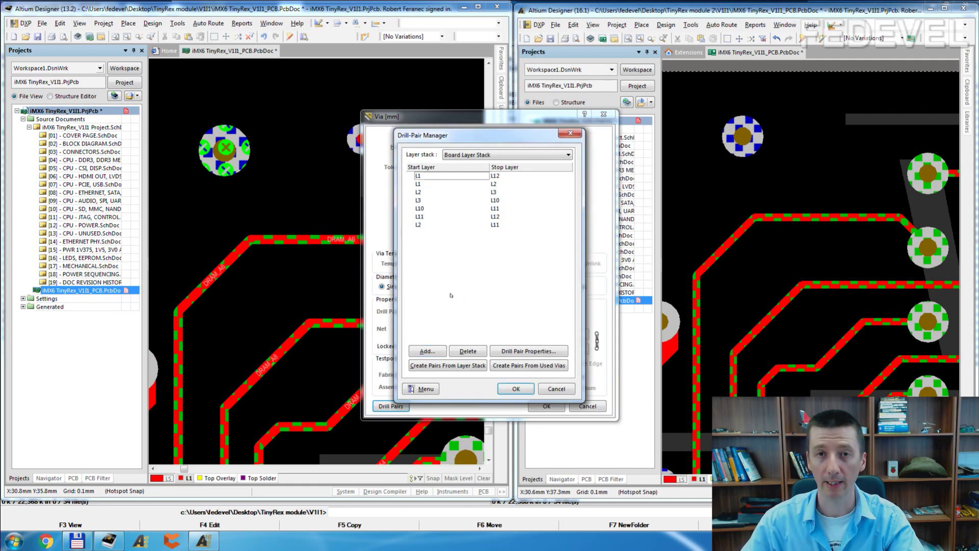
# Switch to the other Board Layer Stack entry and add a drill pair from L2 to L11 there as well
pyautogui.click(467, 156)
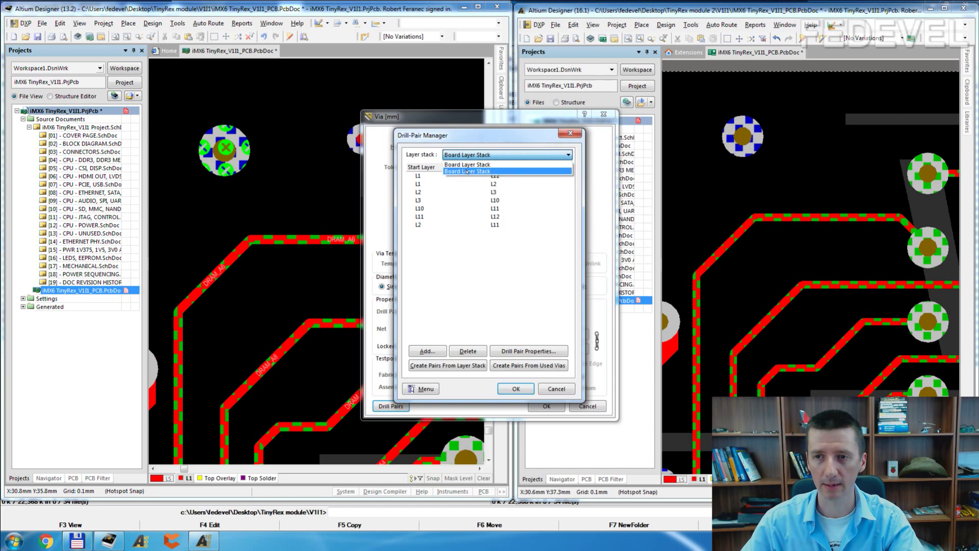
pyautogui.click(467, 172)
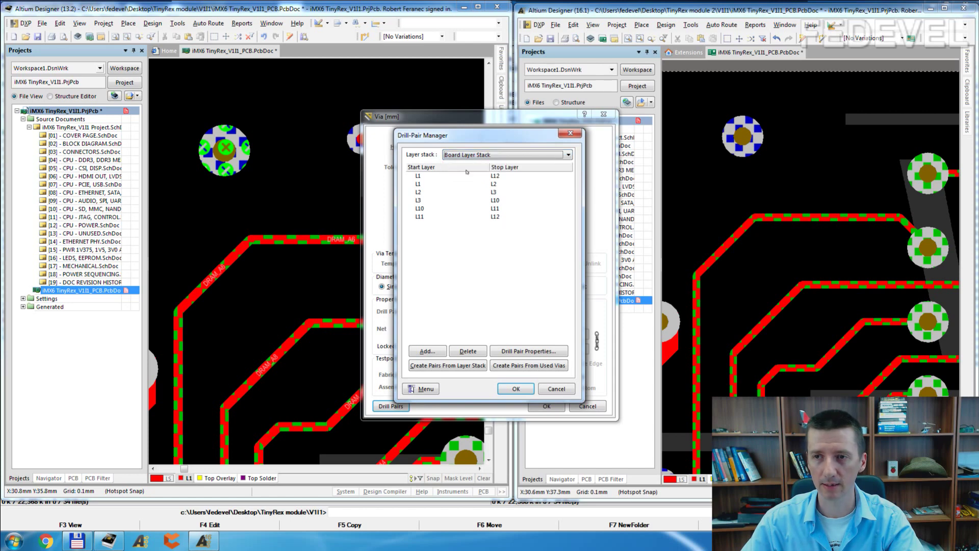
pyautogui.click(427, 352)
pyautogui.click(484, 255)
pyautogui.click(482, 275)
pyautogui.click(481, 270)
pyautogui.click(479, 318)
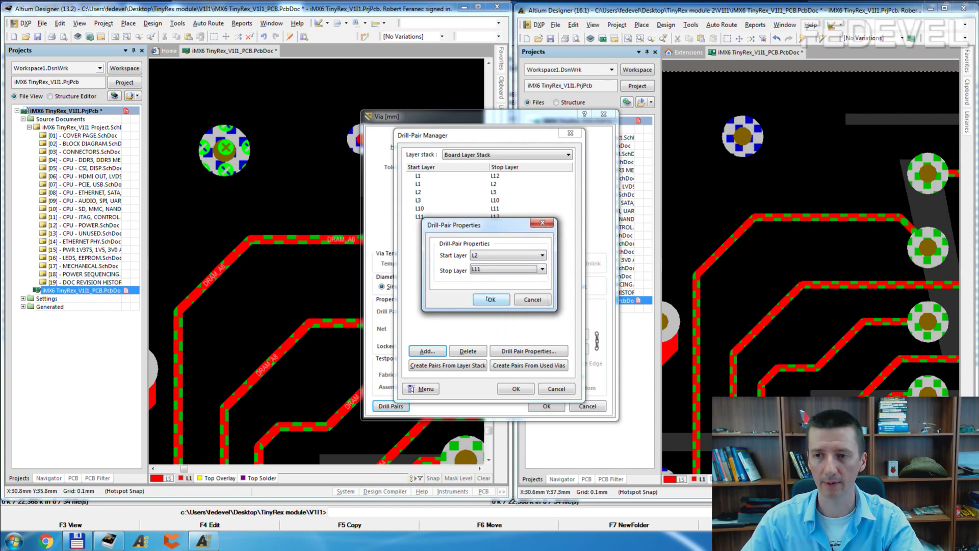
pyautogui.click(490, 300)
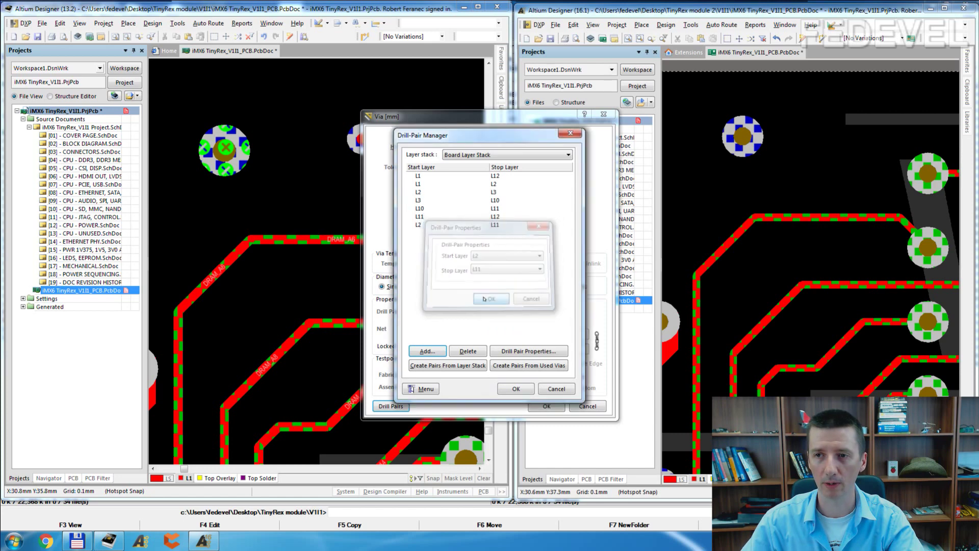
pyautogui.click(516, 389)
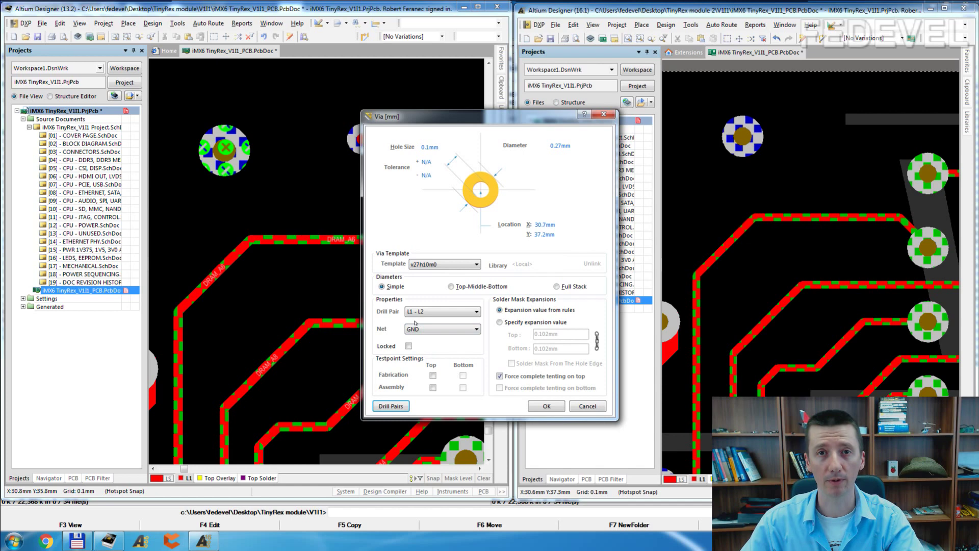
# Try assigning the drill pair L2 - L11 to the 0.27 mm via and discard the change
pyautogui.click(417, 311)
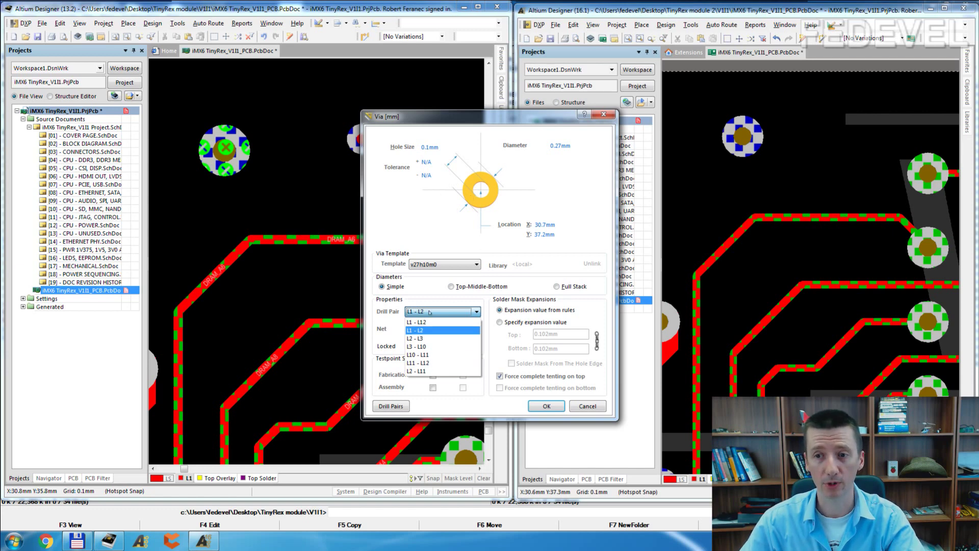
pyautogui.click(424, 371)
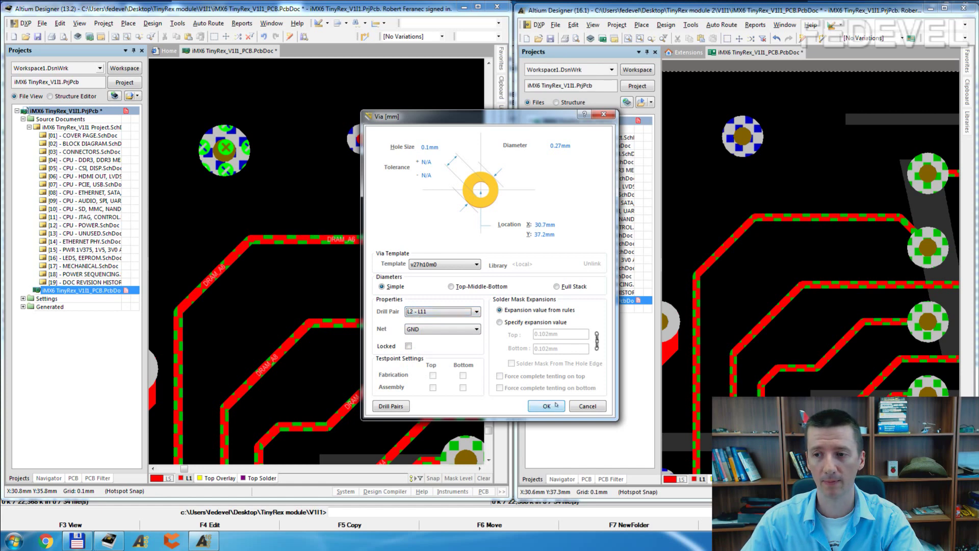
pyautogui.click(586, 406)
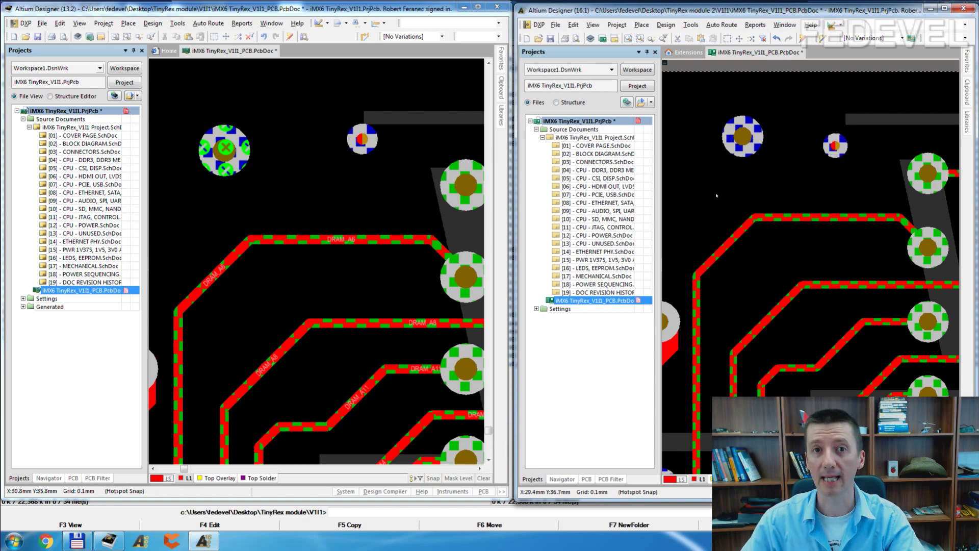
# Apply the via template v27h10m0 to the first via, at X 29.7 mm, Y 37.3 mm
pyautogui.doubleClick(730, 147)
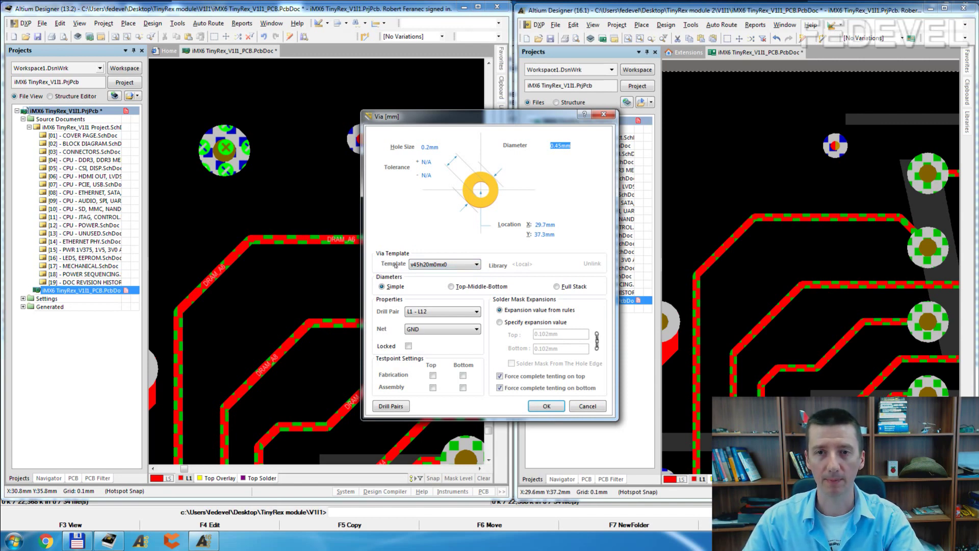
pyautogui.click(431, 264)
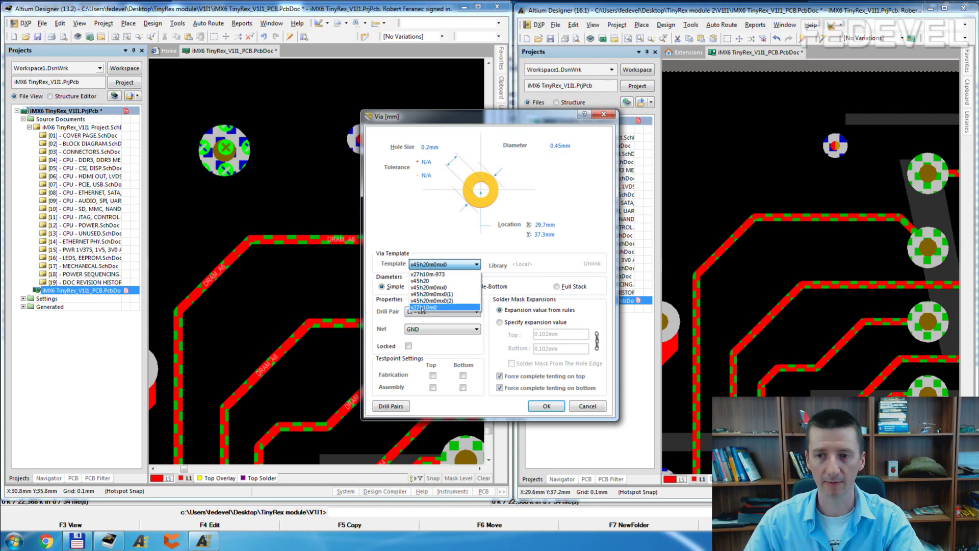
pyautogui.click(420, 307)
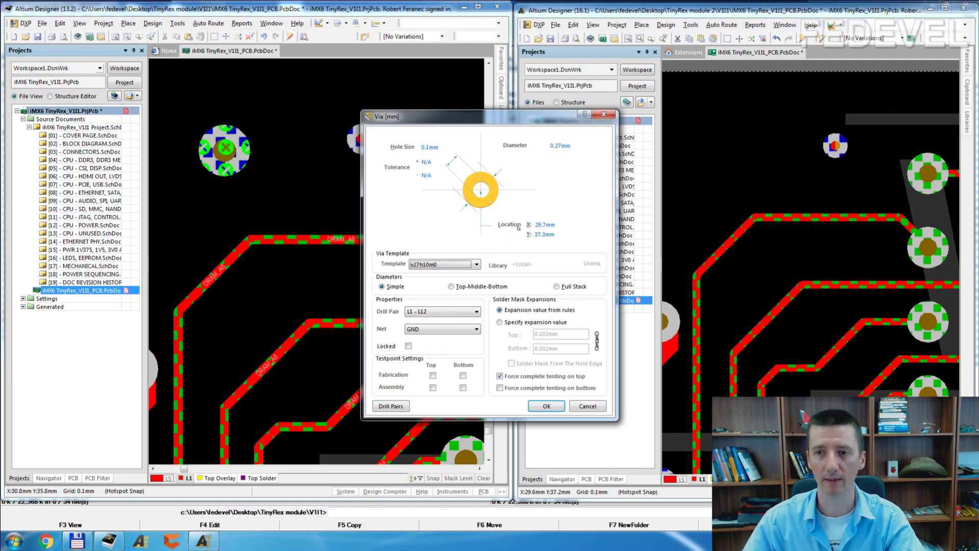
pyautogui.click(476, 264)
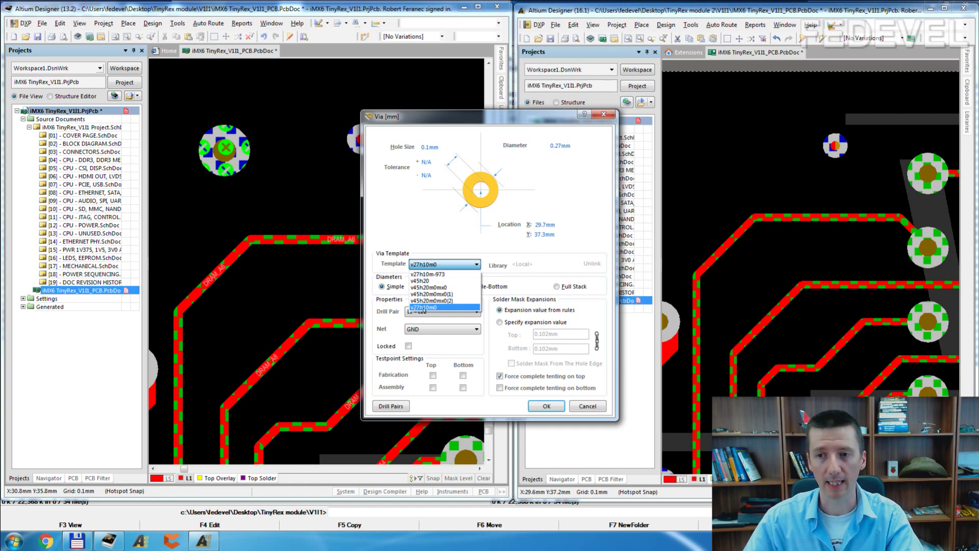
pyautogui.click(435, 307)
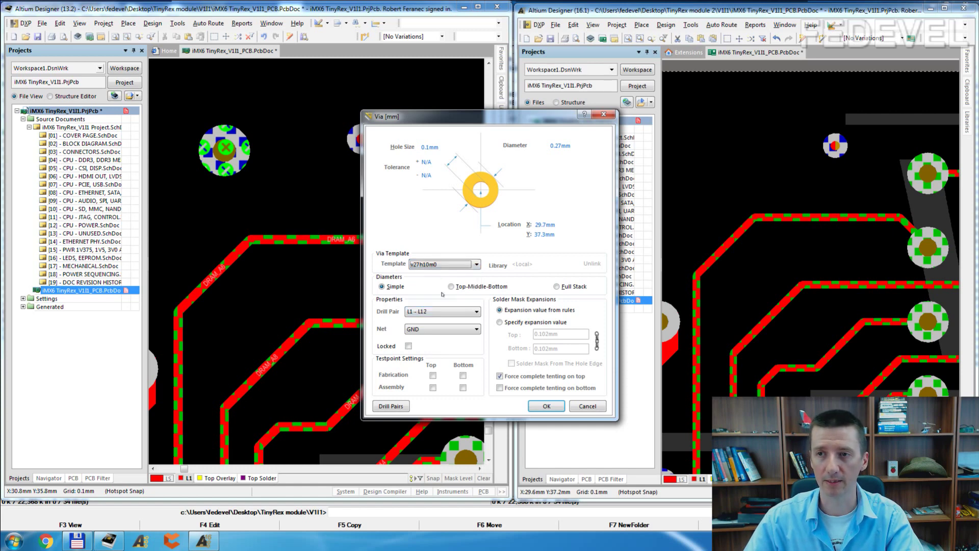
# Assign the drill pair L1 - L2 to the first via and confirm its properties
pyautogui.click(439, 311)
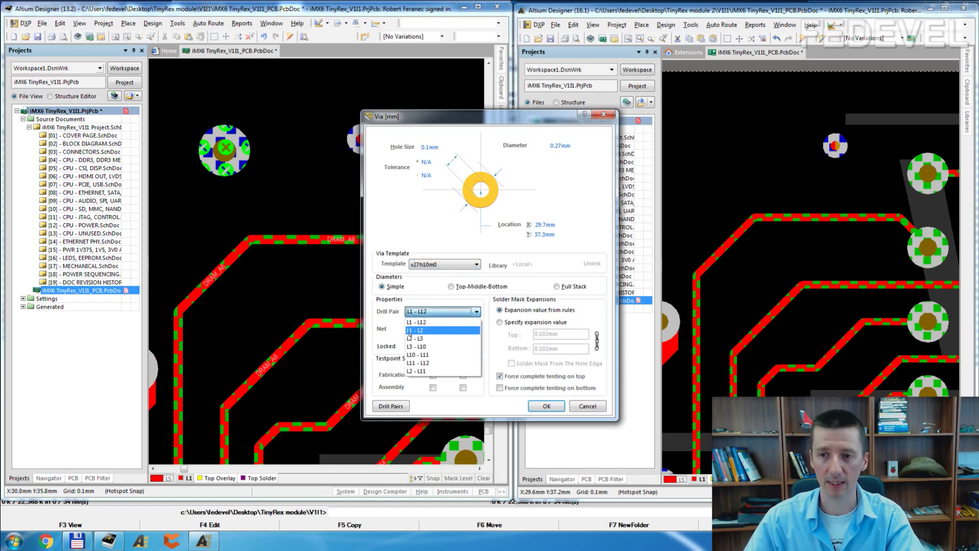
pyautogui.click(418, 330)
pyautogui.click(546, 406)
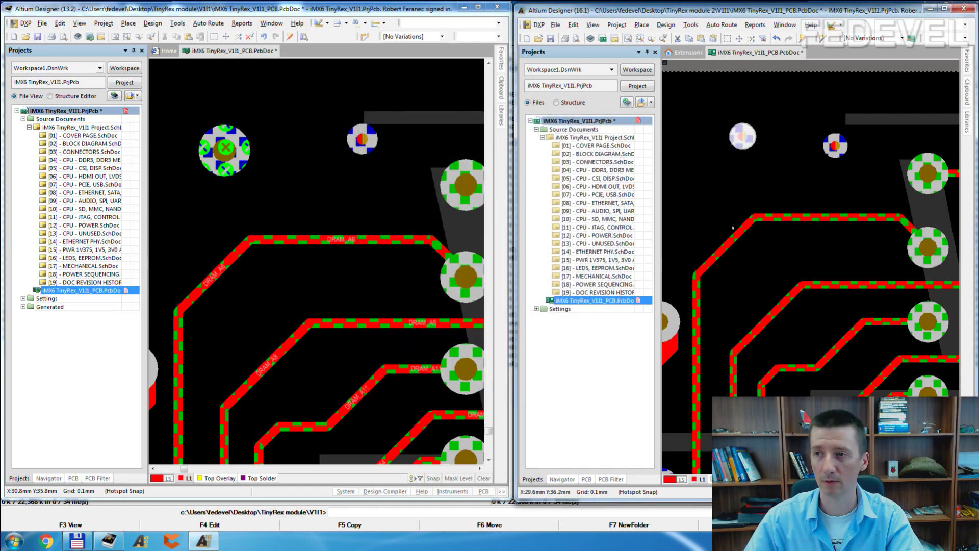
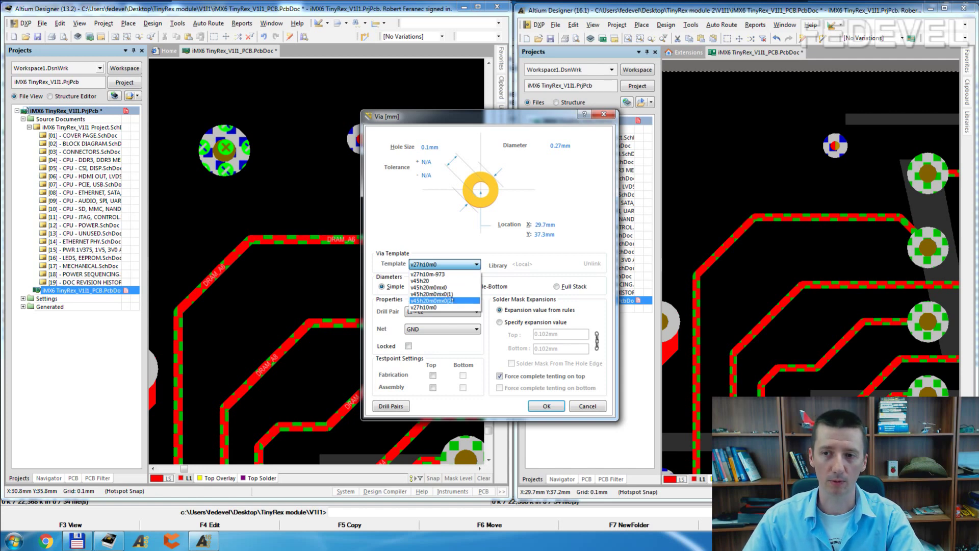
# Close the first via's template choices unchanged, then check the drill pair of the via at X 30.7 mm, Y 37.2 mm
pyautogui.press('Escape')
pyautogui.click(603, 114)
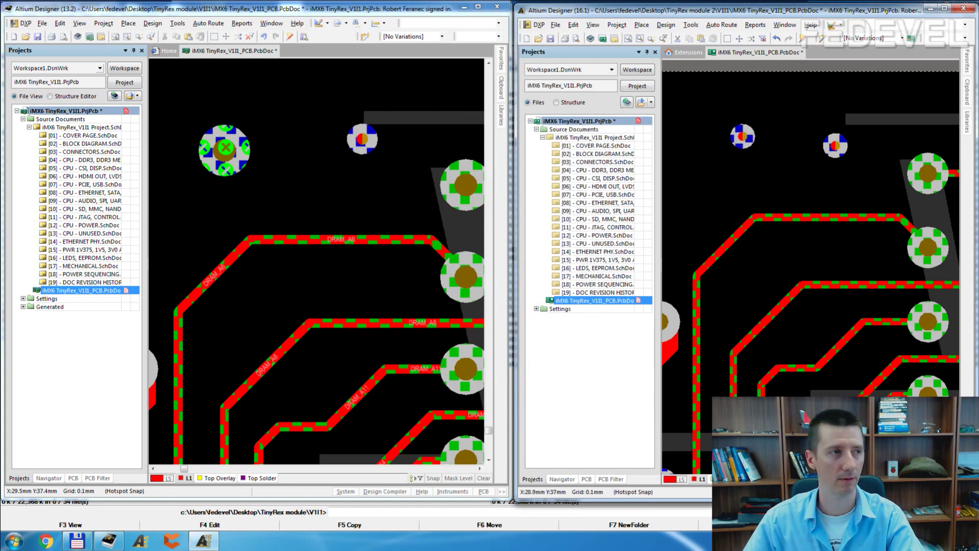
pyautogui.press('super+Up')
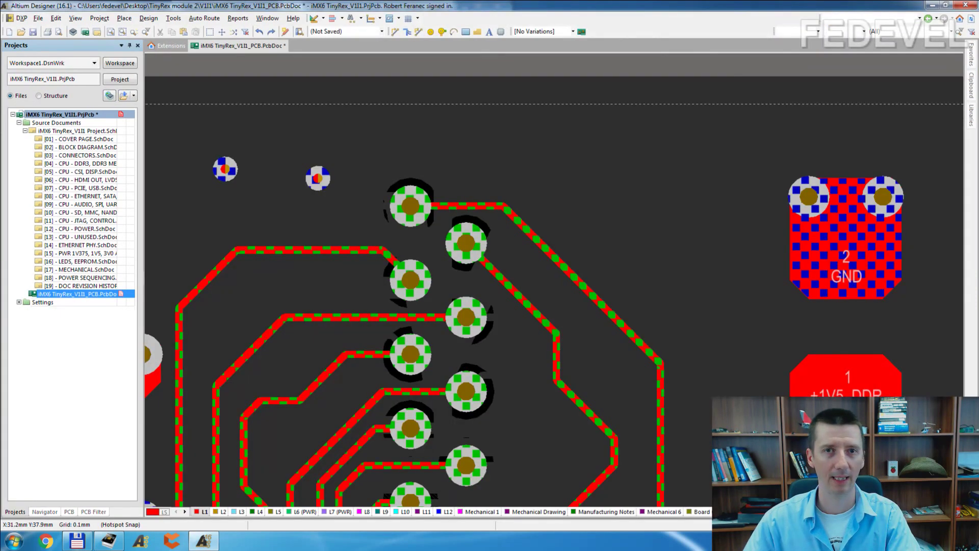
pyautogui.doubleClick(317, 177)
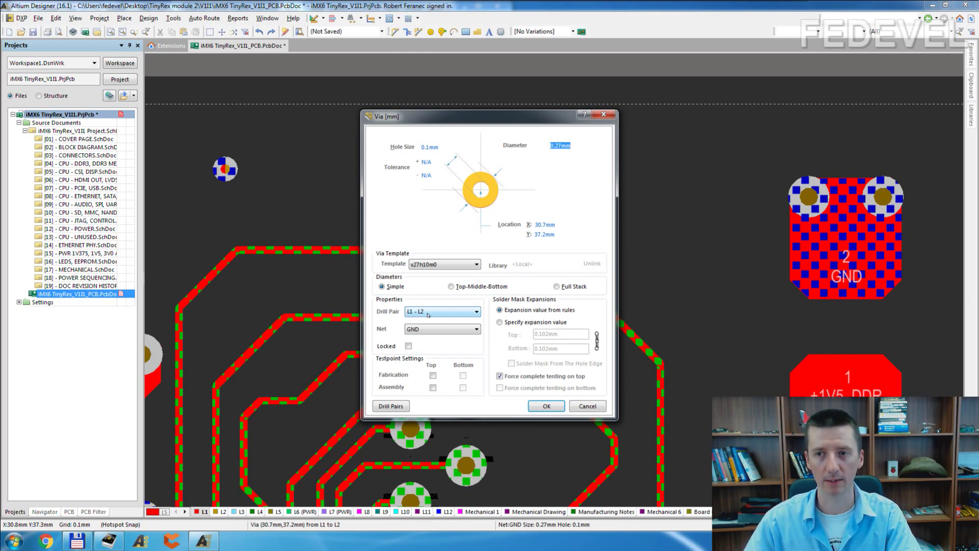
pyautogui.click(603, 114)
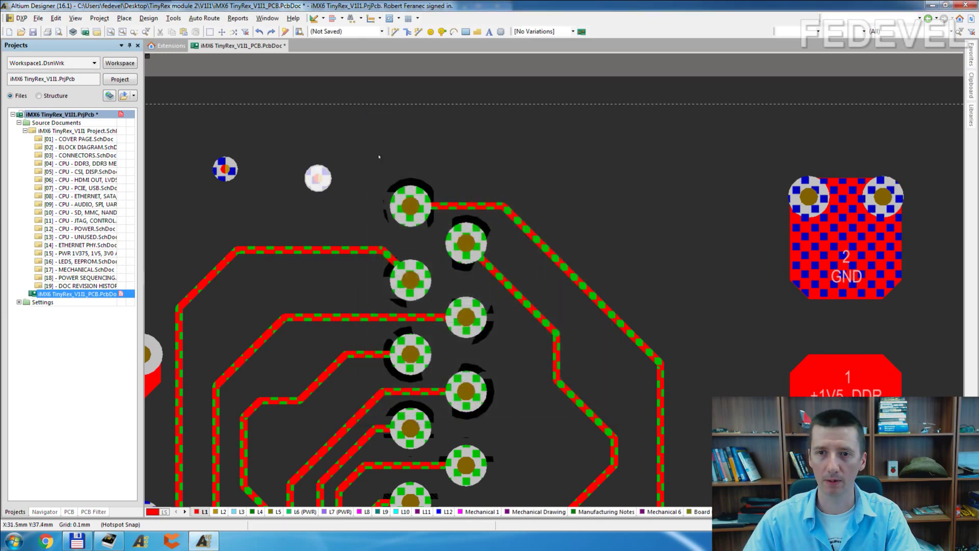
# Rename layer L1 as TOP and layer L12 as BOTTOM in the board's layer stack
pyautogui.rightClick(189, 121)
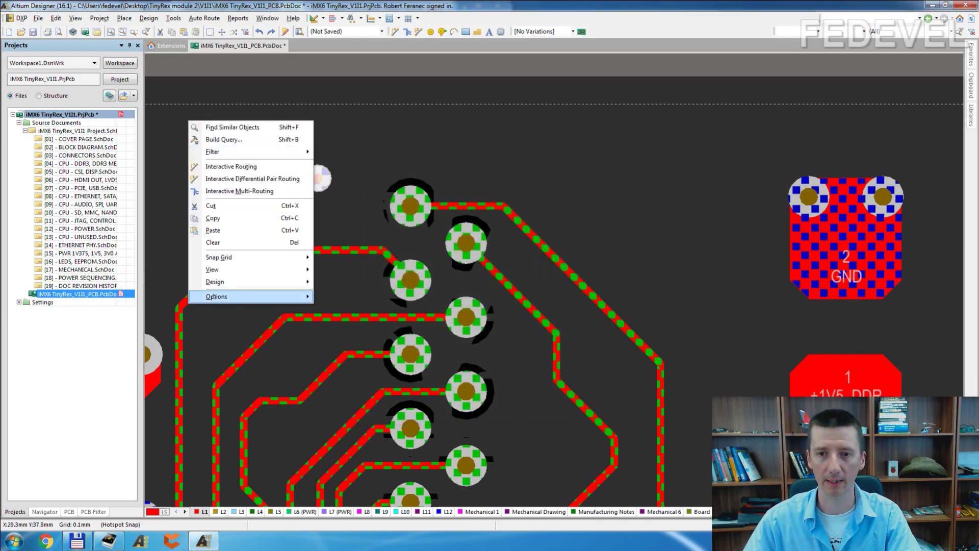
pyautogui.moveTo(210, 297)
pyautogui.click(350, 274)
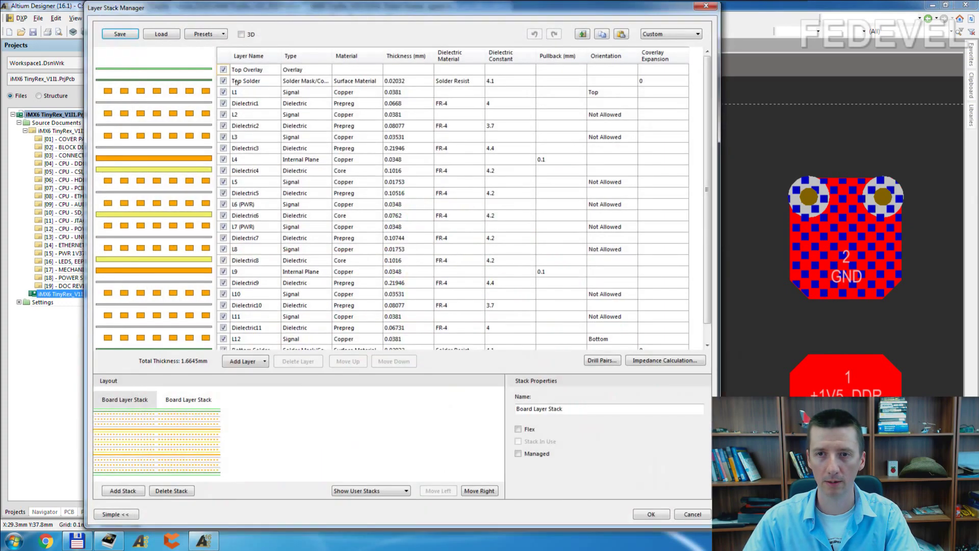
pyautogui.write('TOP')
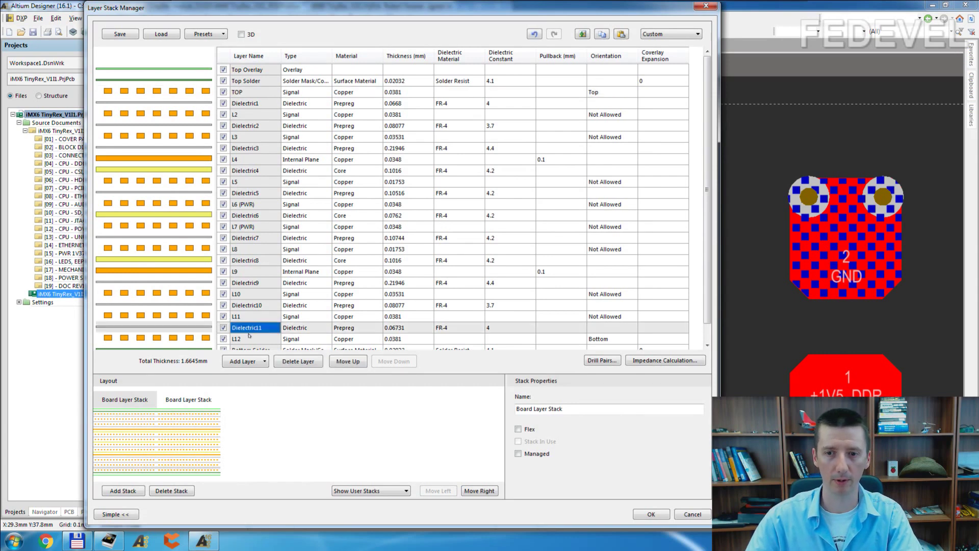
pyautogui.click(246, 338)
pyautogui.write('BOTTOM')
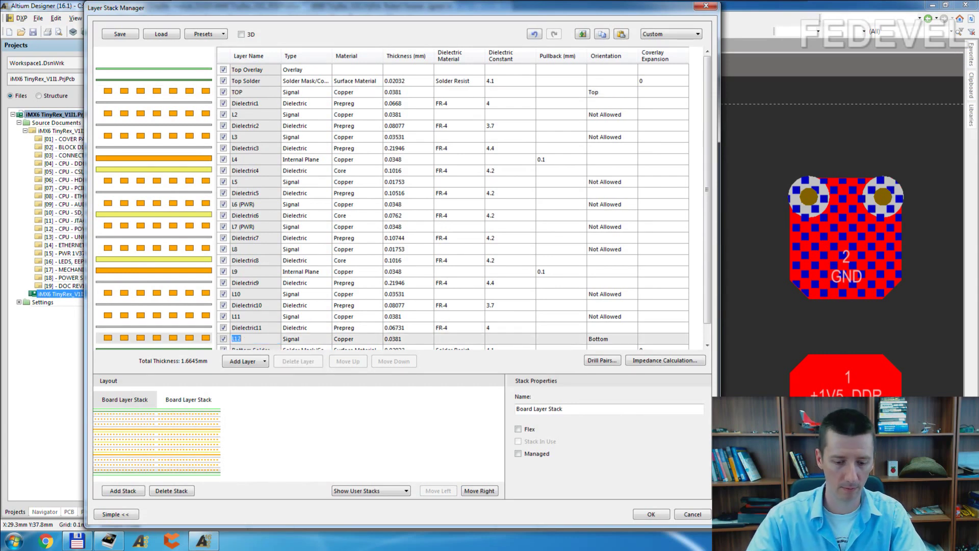
pyautogui.click(637, 514)
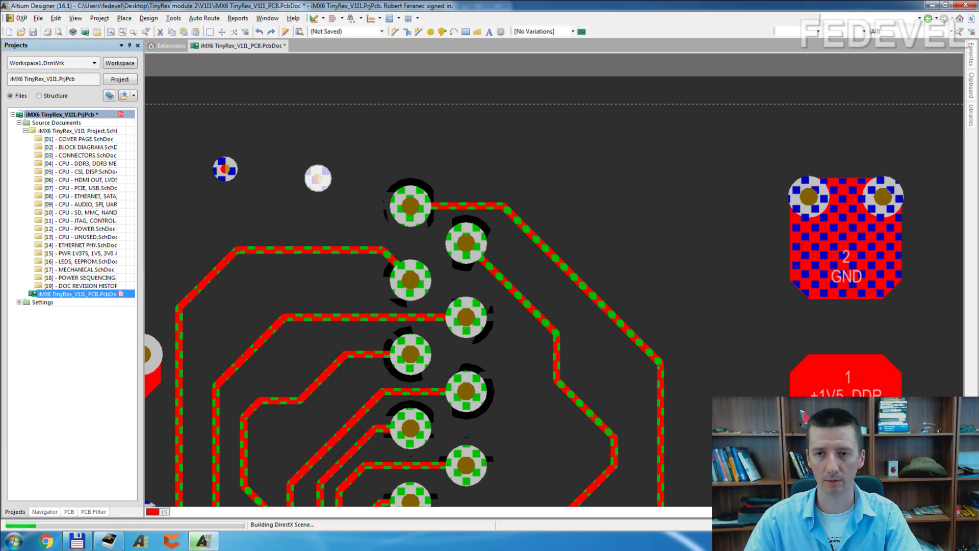
# Assign the drill pair TOP - BOTTOM to the via at X 30.7 mm, Y 37.2 mm
pyautogui.doubleClick(315, 189)
pyautogui.click(441, 311)
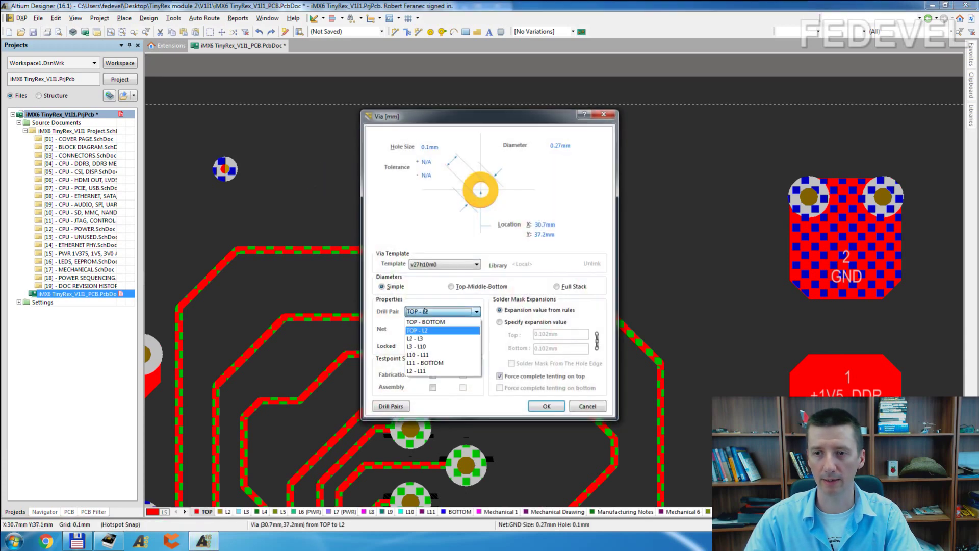
pyautogui.click(444, 328)
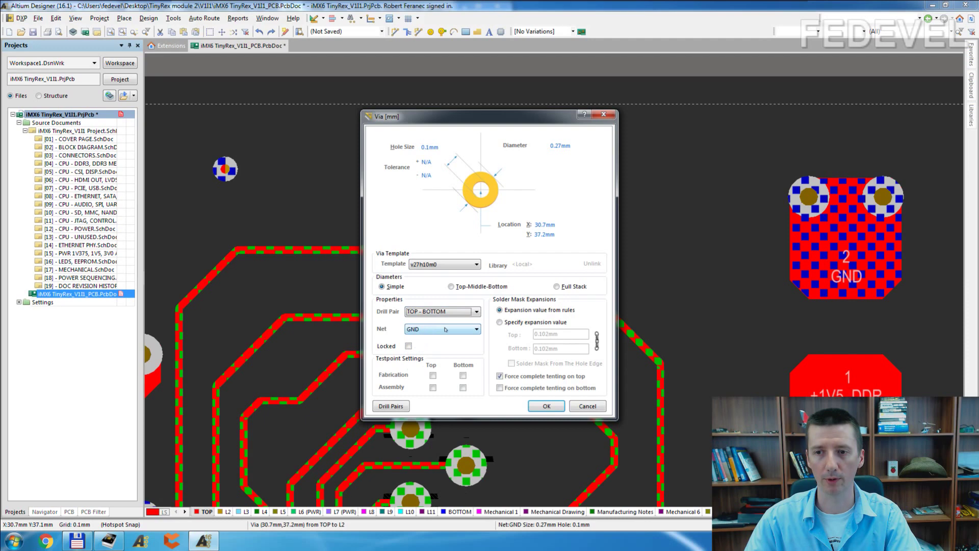
pyautogui.click(538, 406)
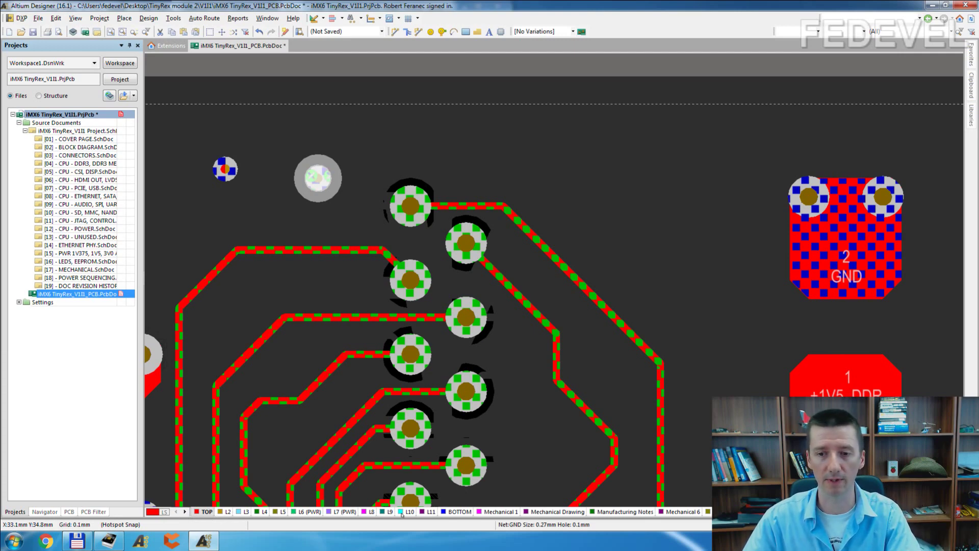
# Restore the layer stack names by renaming layer TOP as L1 and layer BOTTOM as L12
pyautogui.rightClick(171, 201)
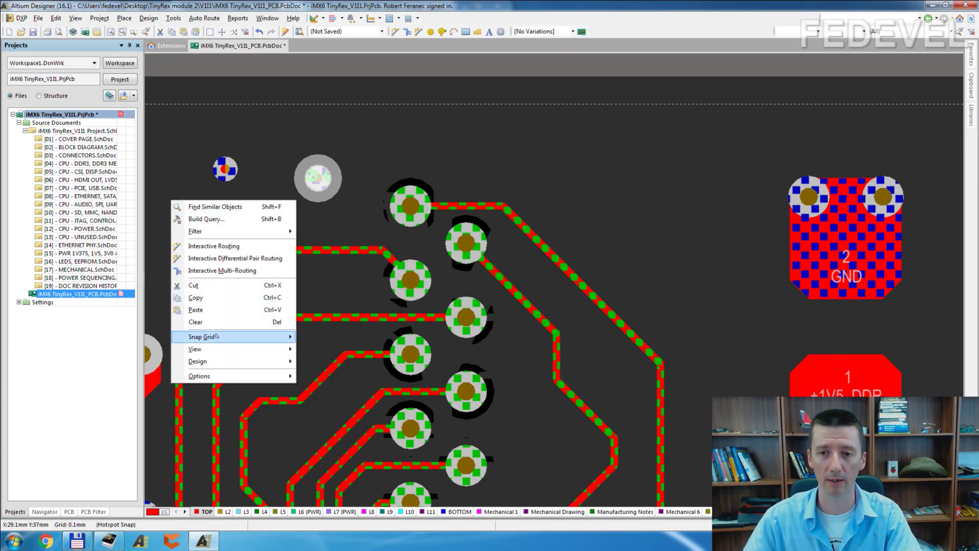
pyautogui.moveTo(218, 362)
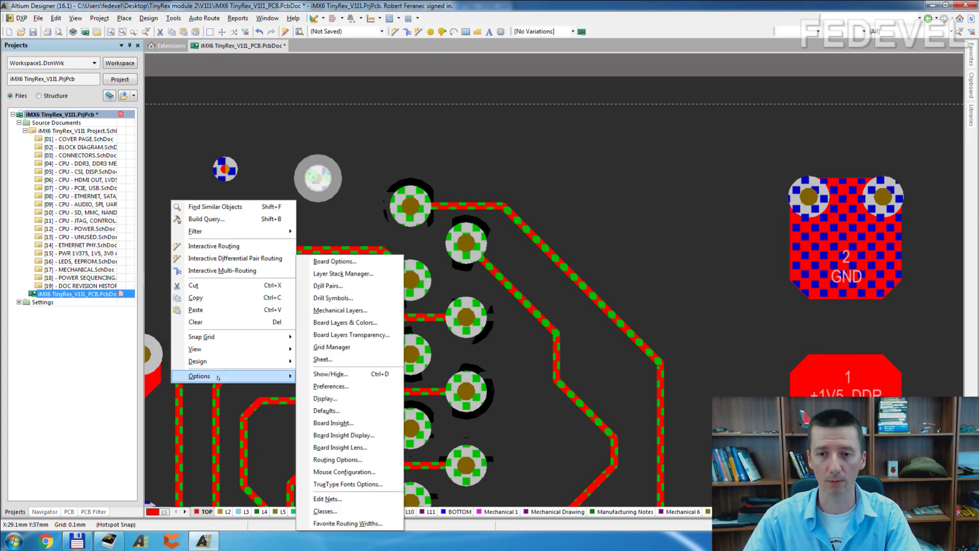
pyautogui.click(349, 274)
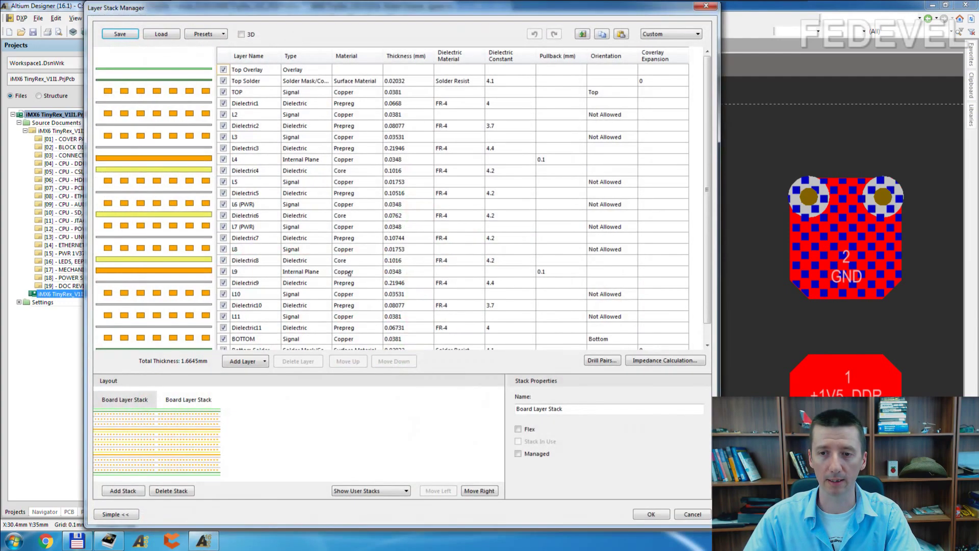
pyautogui.doubleClick(238, 91)
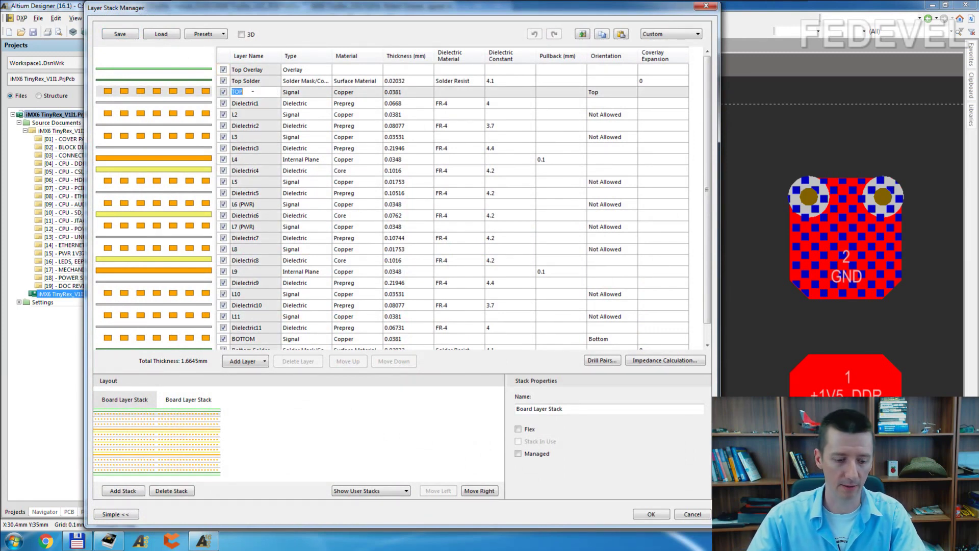
pyautogui.write('L1')
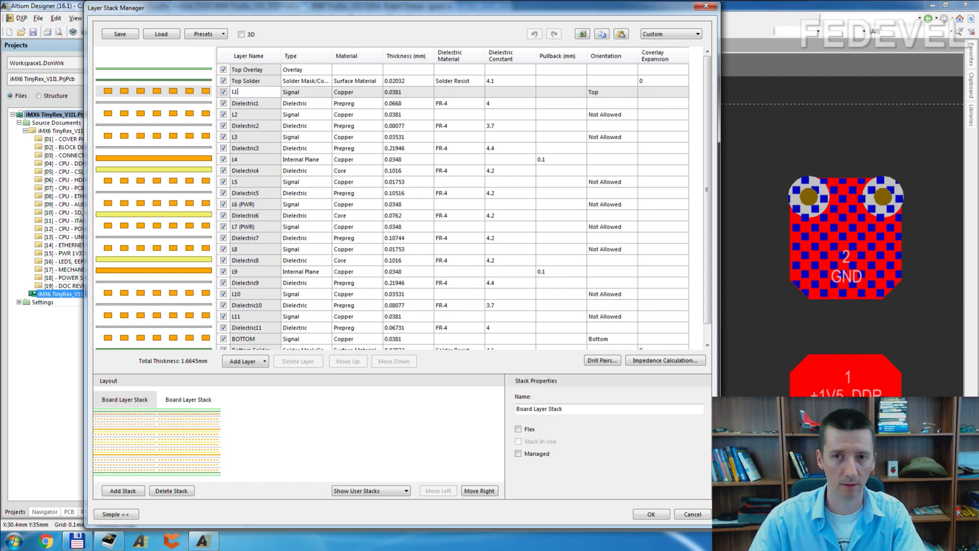
pyautogui.doubleClick(260, 339)
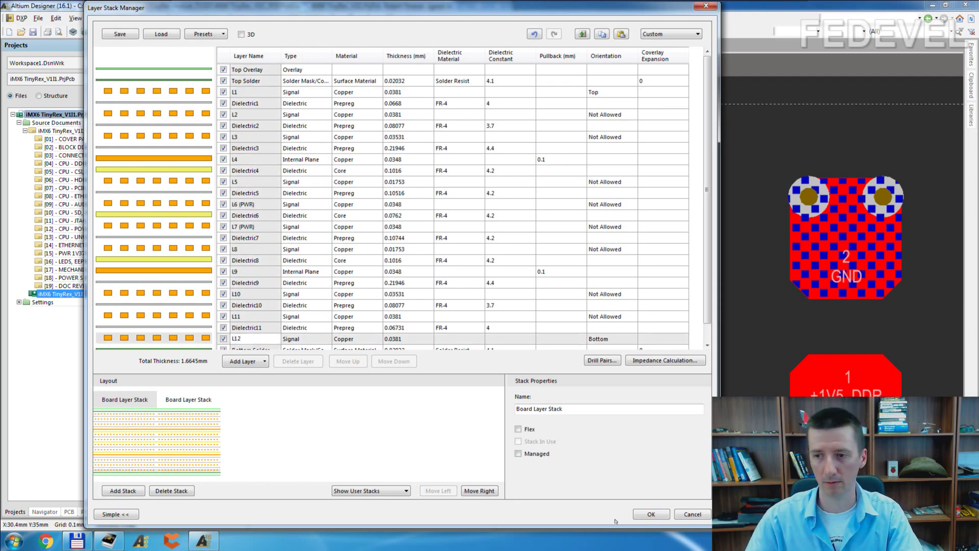
pyautogui.click(643, 515)
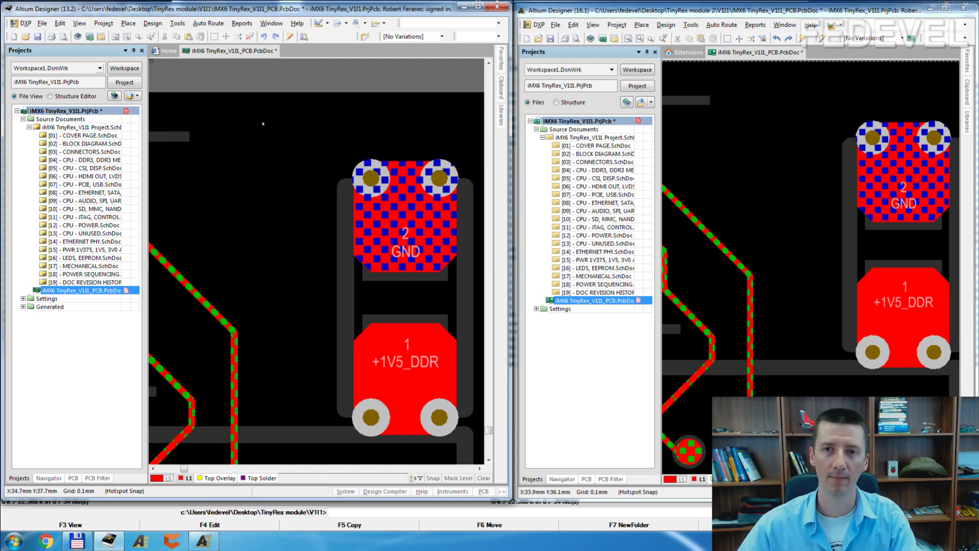
# In Altium Designer 13.2, examine the queries and via sizes of the Through Hole and uVias routing via style design rules
pyautogui.click(159, 25)
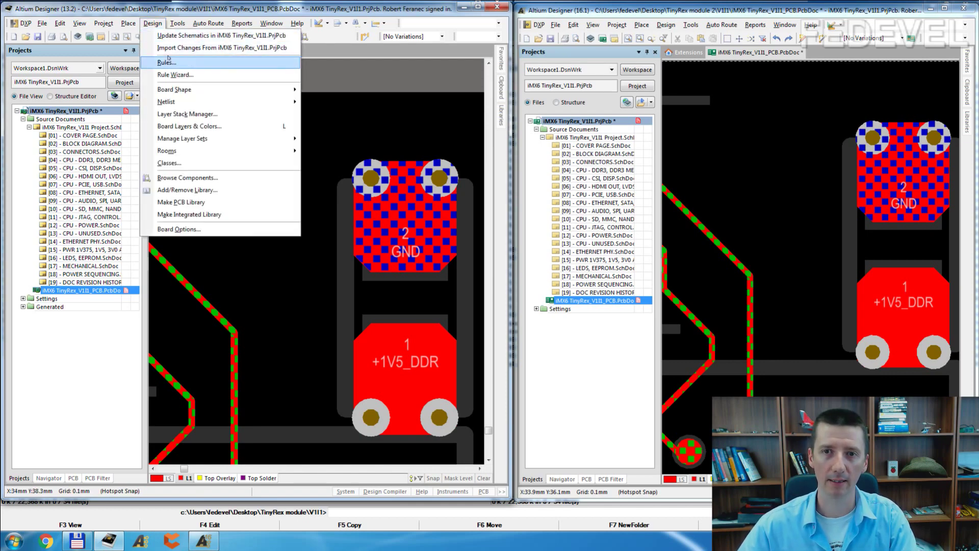
pyautogui.click(169, 62)
pyautogui.moveTo(361, 91); pyautogui.dragTo(213, 72)
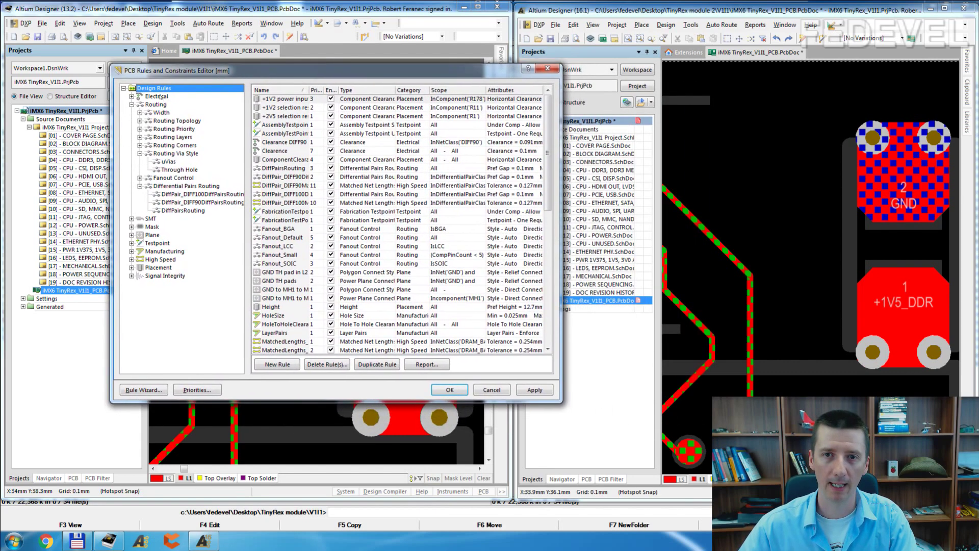
pyautogui.click(176, 170)
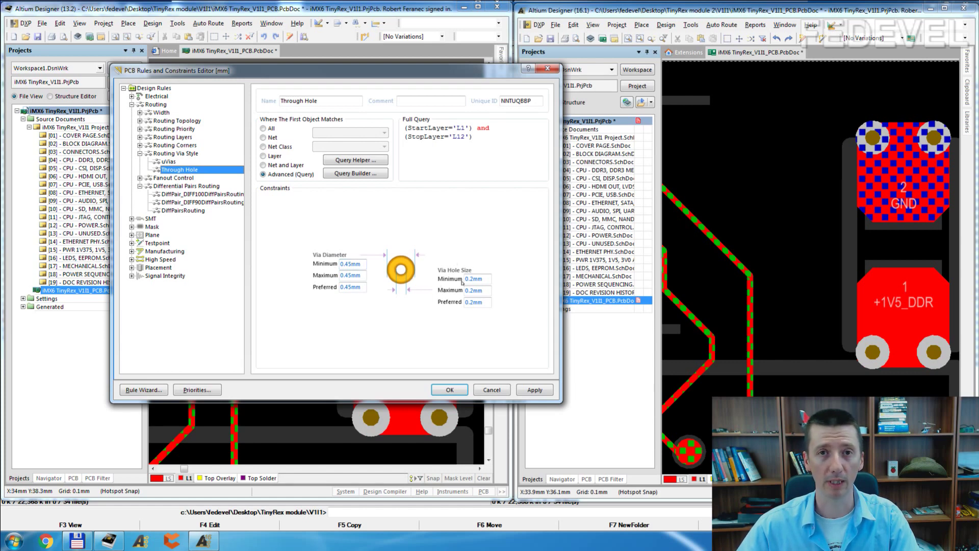
pyautogui.click(169, 161)
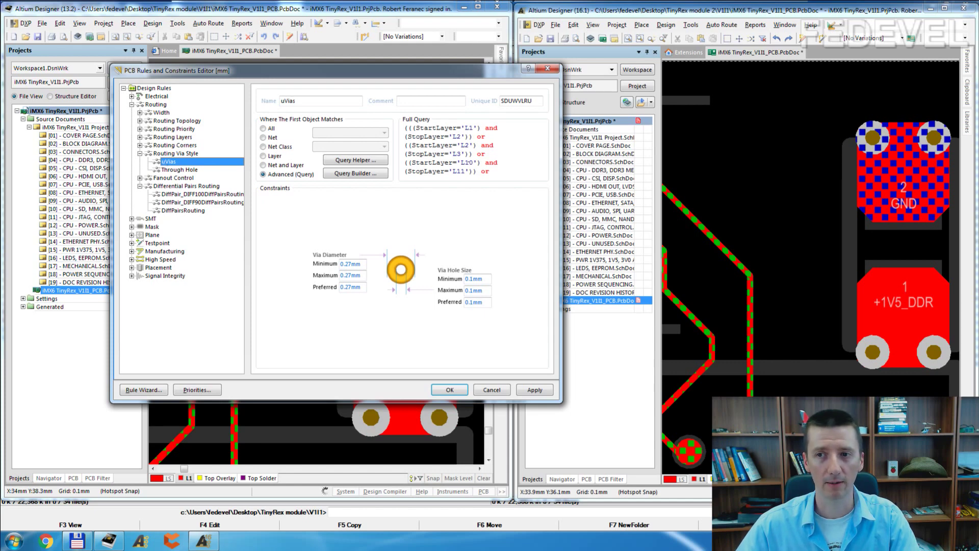
pyautogui.click(469, 171)
pyautogui.press('Down')
pyautogui.press('Down')
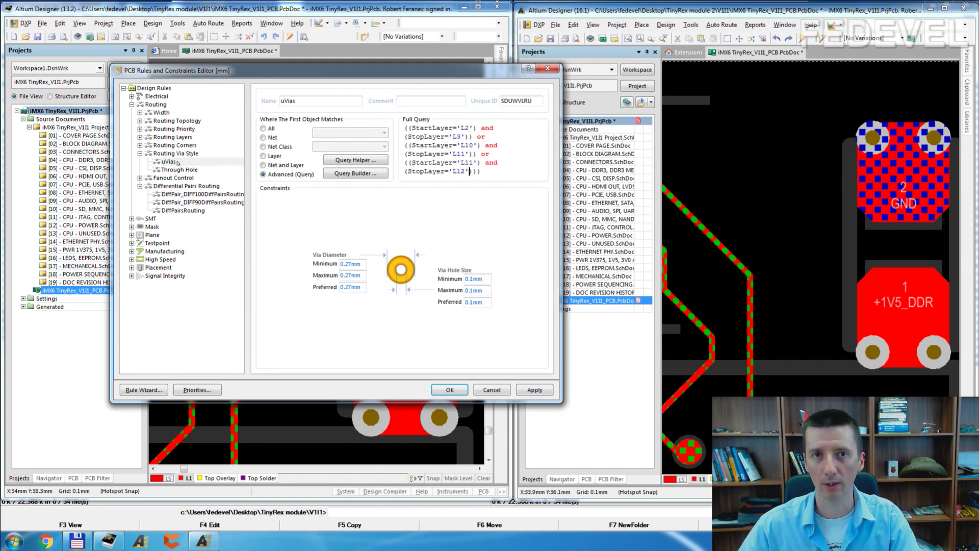
# Add a new Routing Via Style design rule and name it Buried VIA
pyautogui.click(173, 154)
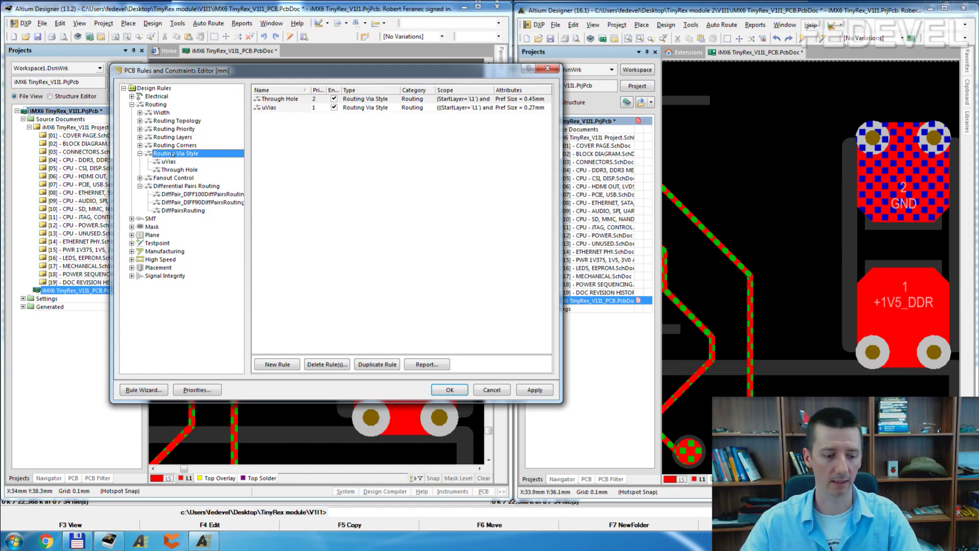
pyautogui.rightClick(173, 154)
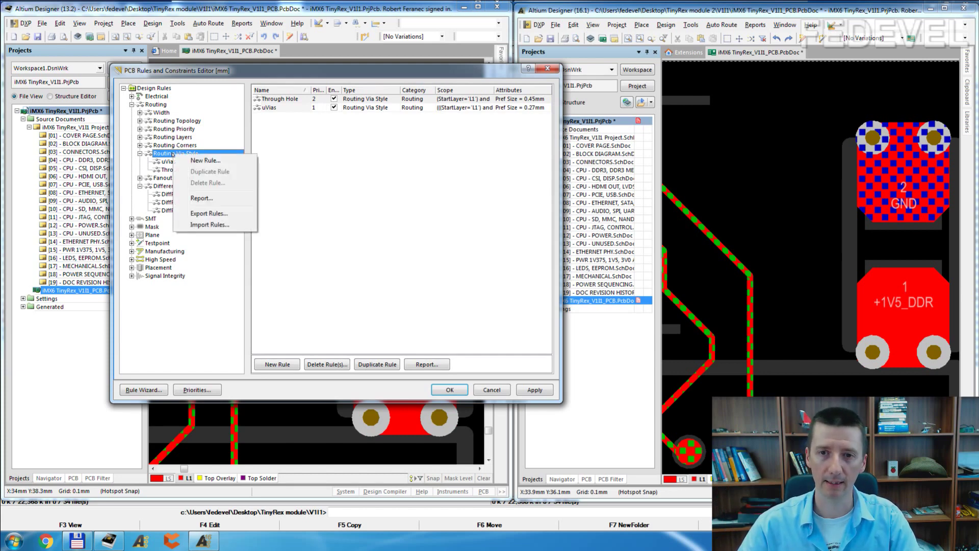
pyautogui.click(189, 158)
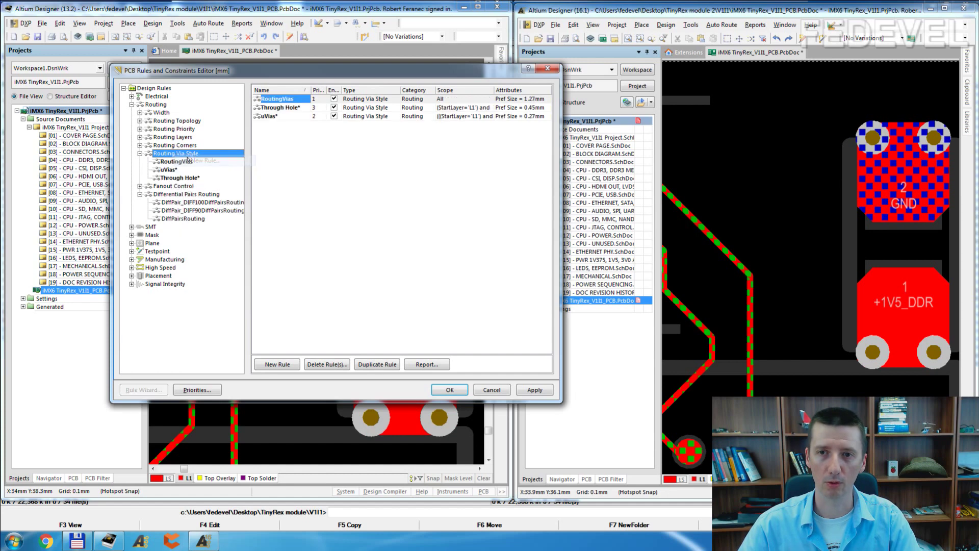
pyautogui.click(281, 99)
pyautogui.write('B')
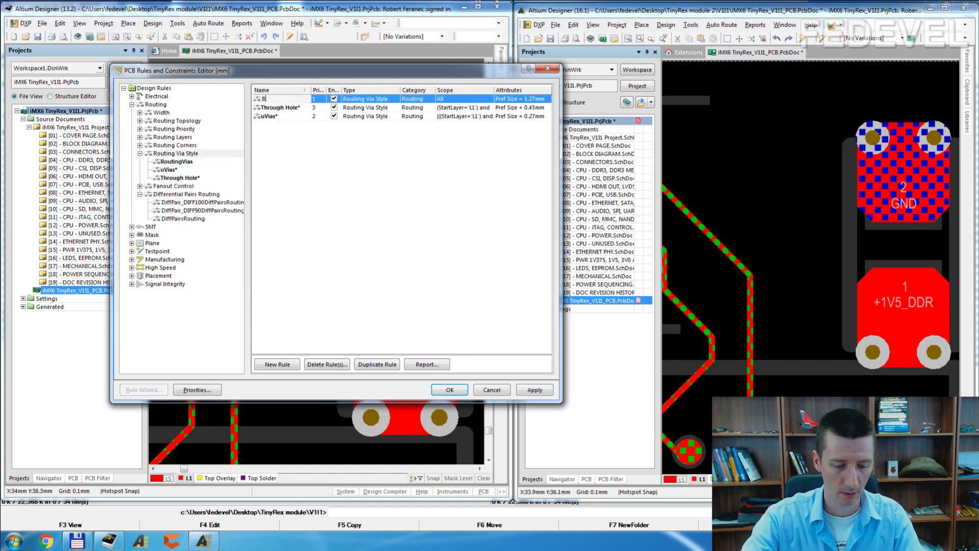
pyautogui.write('uried ViA')
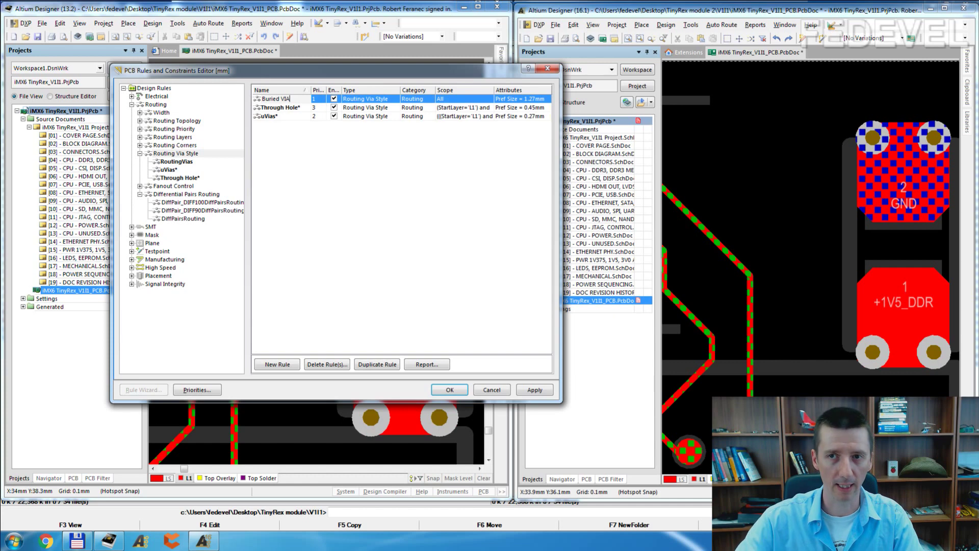
pyautogui.press('Return')
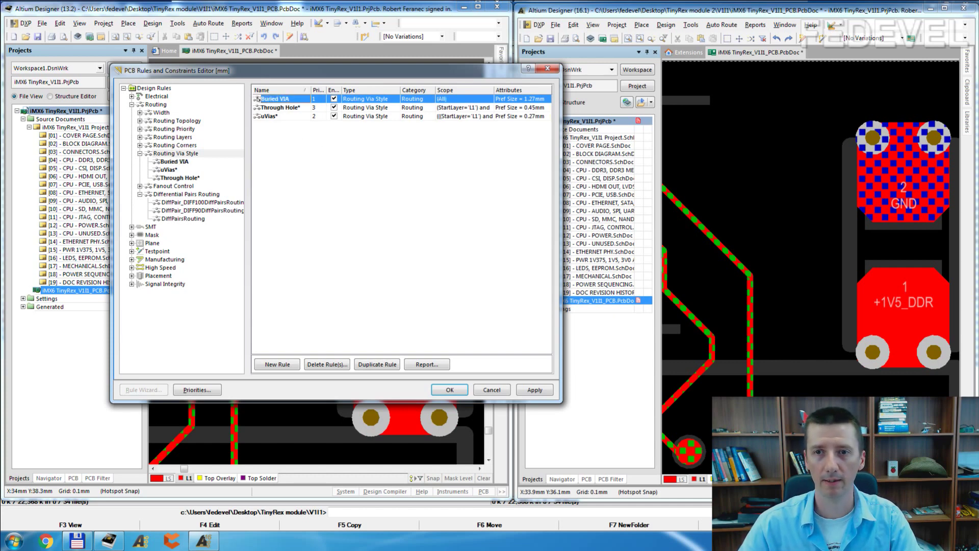
# Set the Buried VIA rule's query to (StartLayer='L3') and (StopLayer='L10'), leaving out the IsVia condition
pyautogui.doubleClick(257, 99)
pyautogui.doubleClick(421, 128)
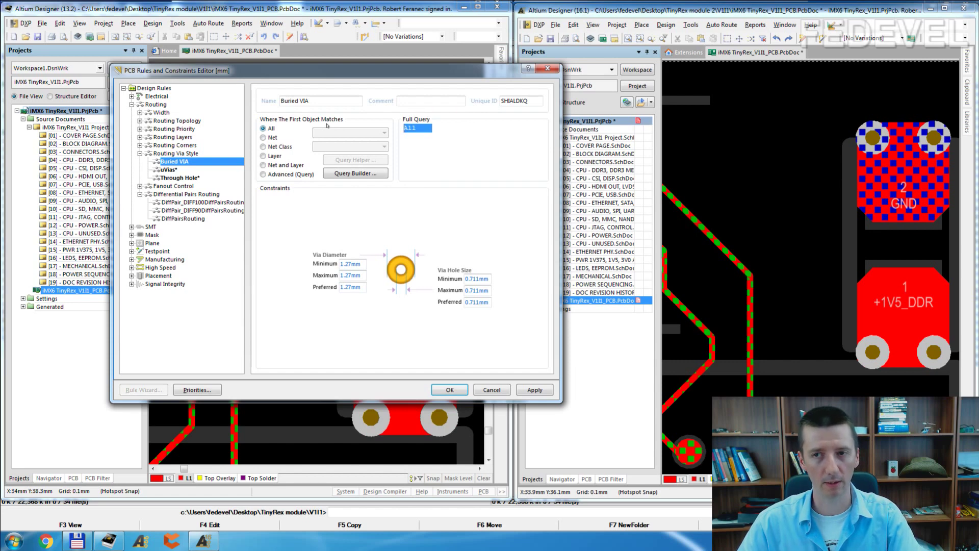
pyautogui.write("(StartLayer='L3') and (StopLayer='L10') and IsVia")
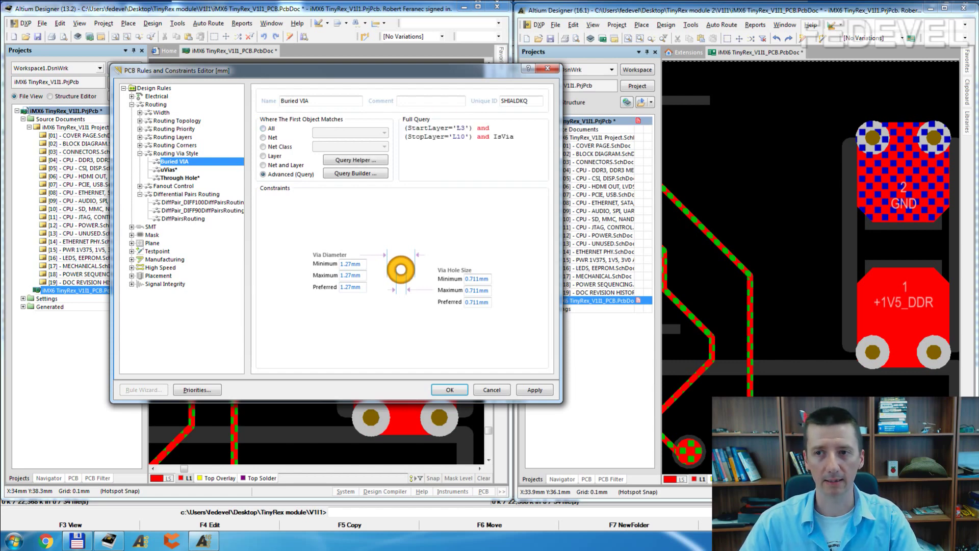
pyautogui.moveTo(518, 137); pyautogui.dragTo(474, 137)
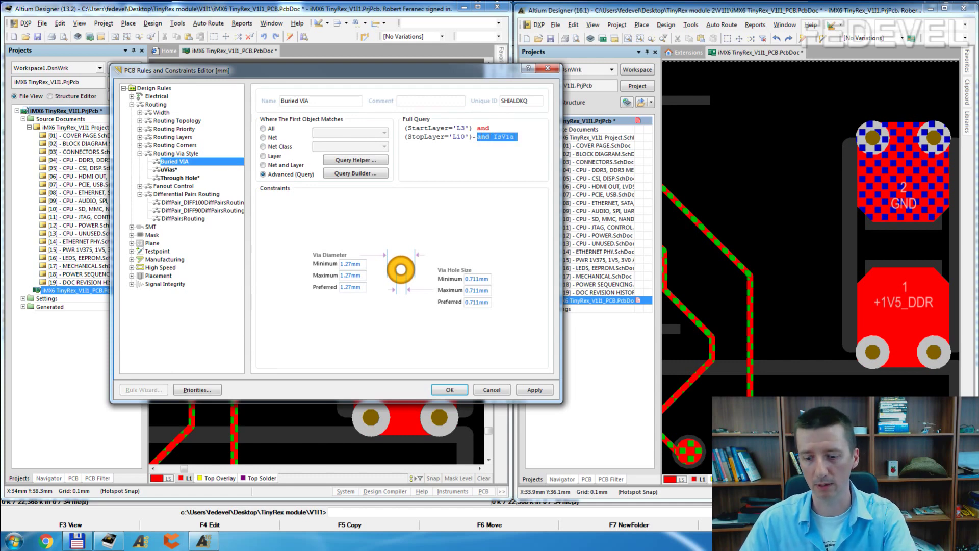
pyautogui.press('Delete')
pyautogui.press('BackSpace')
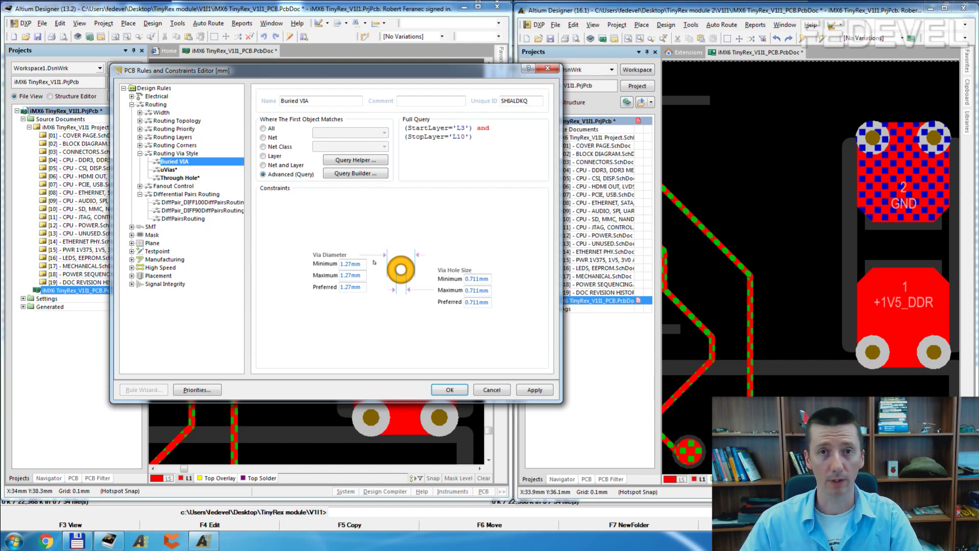
# Set the Buried VIA rule's minimum, maximum and preferred via diameter to 0.45 mm
pyautogui.click(352, 263)
pyautogui.write('0.45')
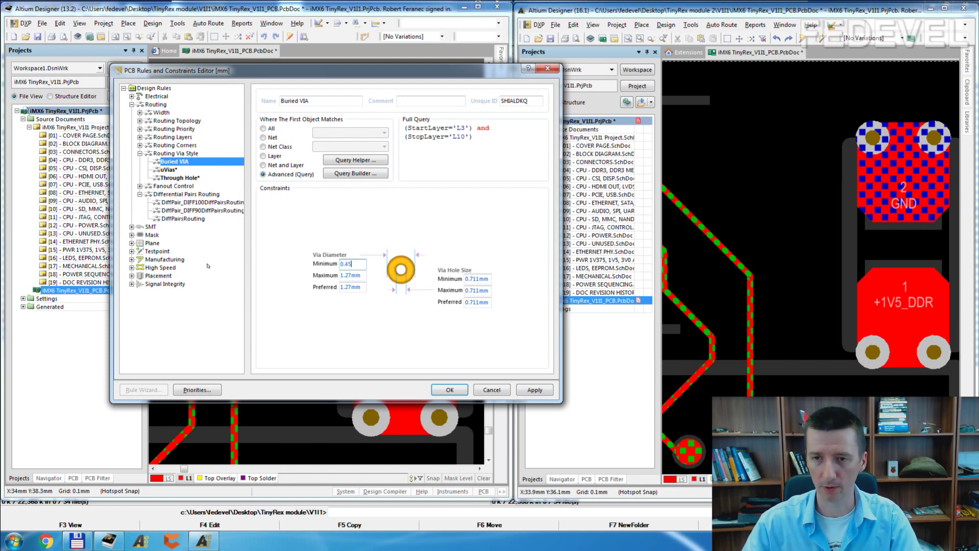
pyautogui.press('Tab')
pyautogui.write('0.45')
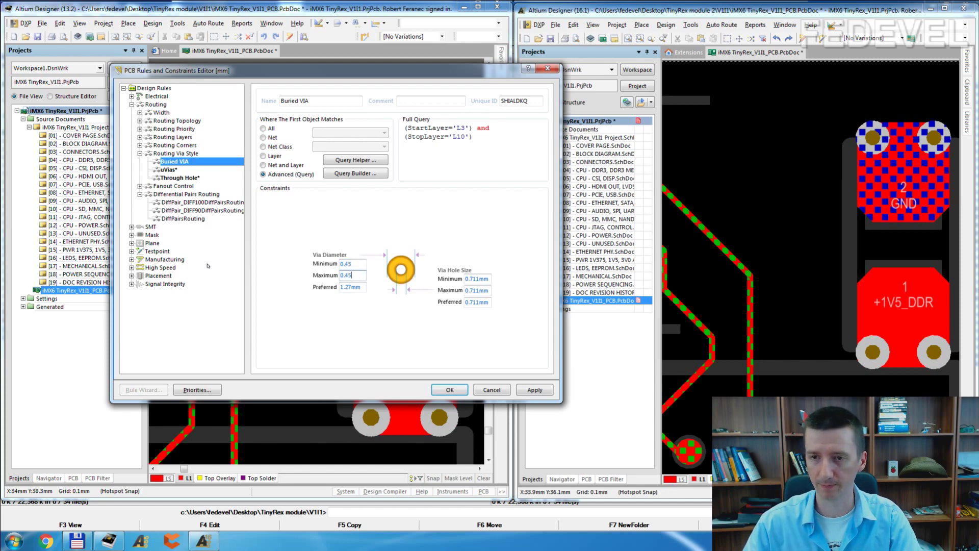
pyautogui.press('Tab')
pyautogui.write('0.45')
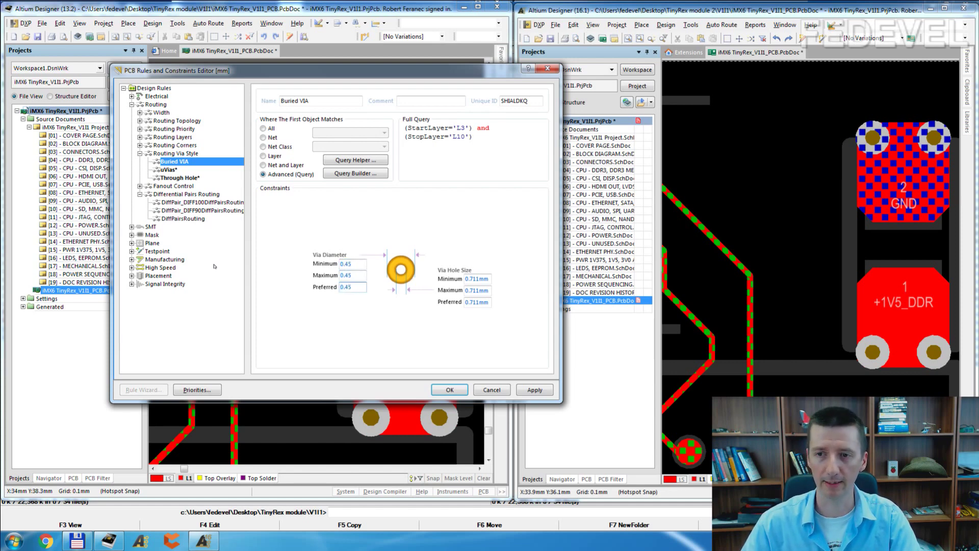
# Set the Buried VIA rule's minimum, maximum and preferred via hole size to 0.2 mm and accept the rules
pyautogui.press('Tab')
pyautogui.write('0.2')
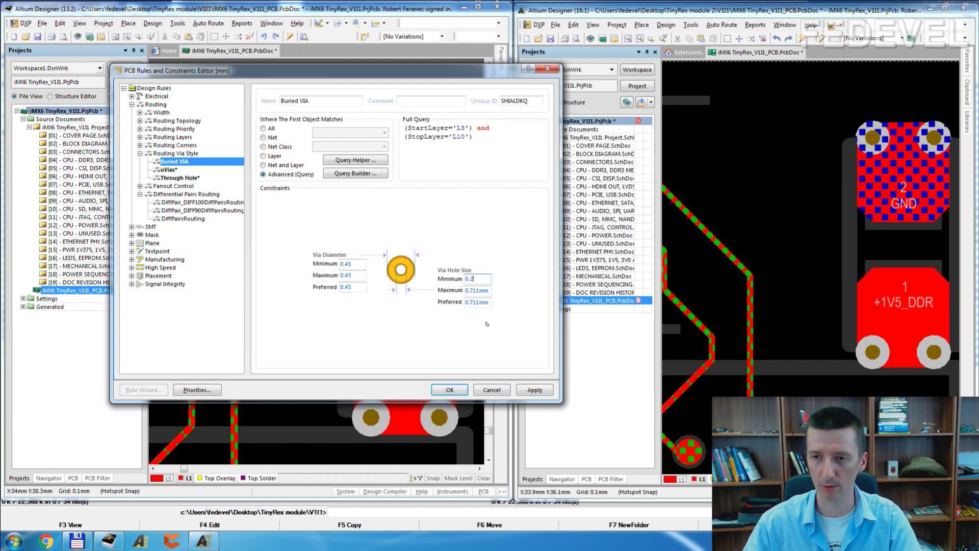
pyautogui.press('Tab')
pyautogui.write('0.2')
pyautogui.press('Tab')
pyautogui.write('0.2')
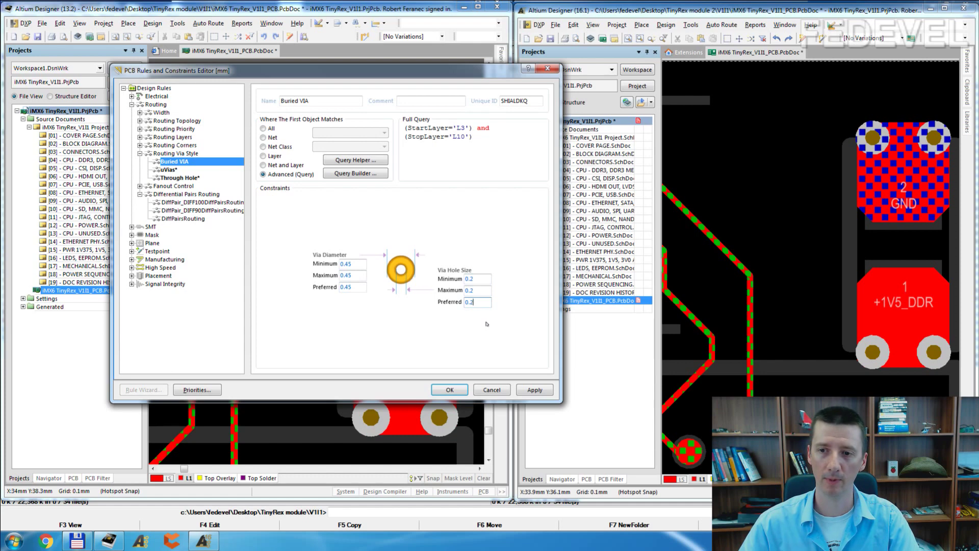
pyautogui.click(442, 390)
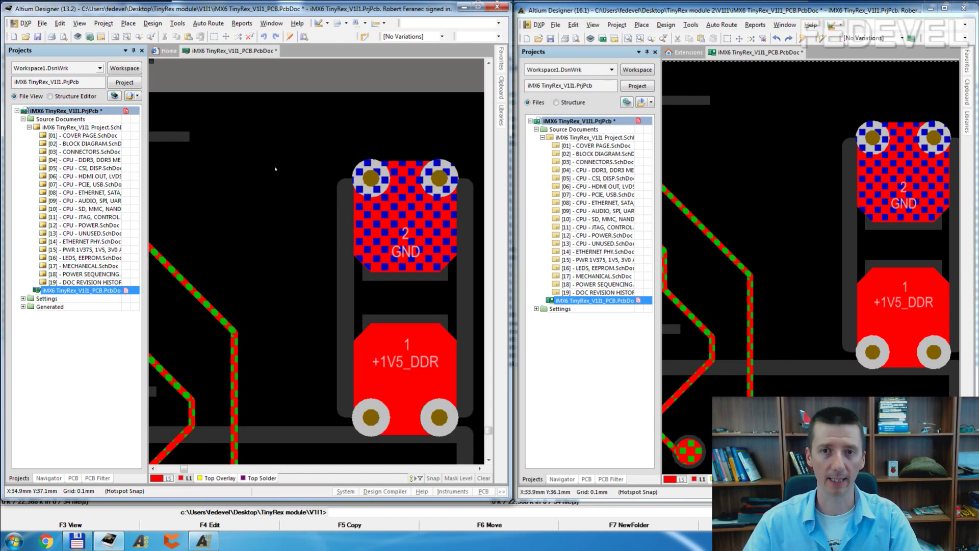
# Show the Signal Layers set and start interactive routing with a horizontal L1 track about 0.4 mm long above the GND pad
pyautogui.click(167, 478)
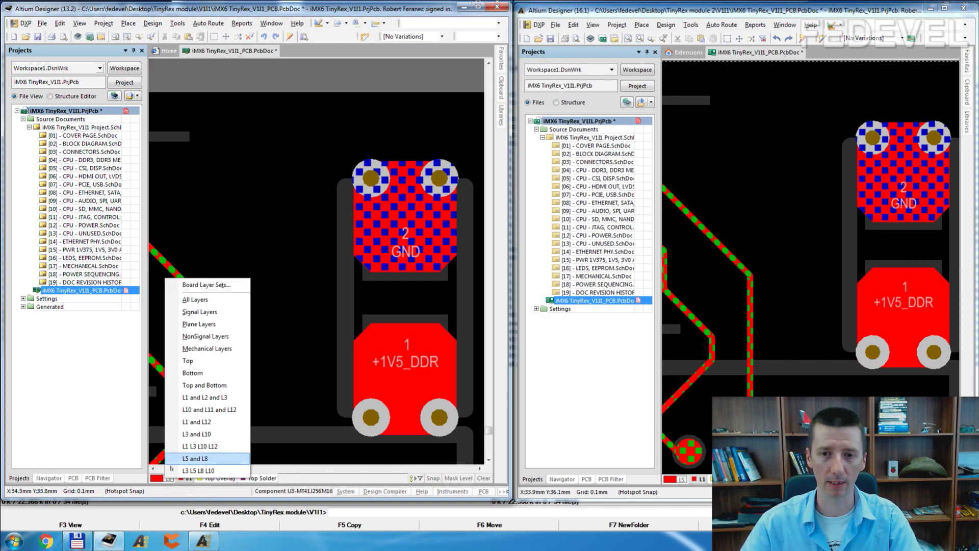
pyautogui.click(192, 312)
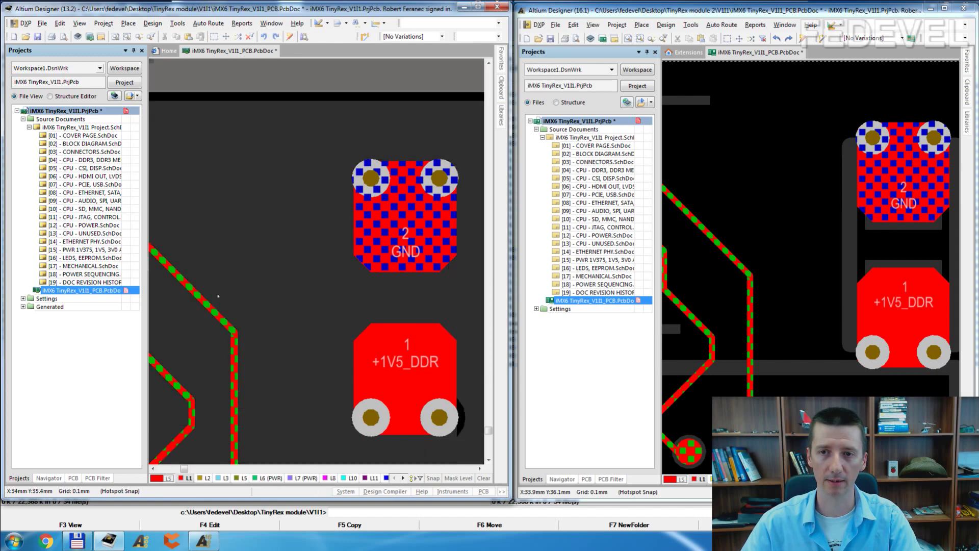
pyautogui.click(364, 36)
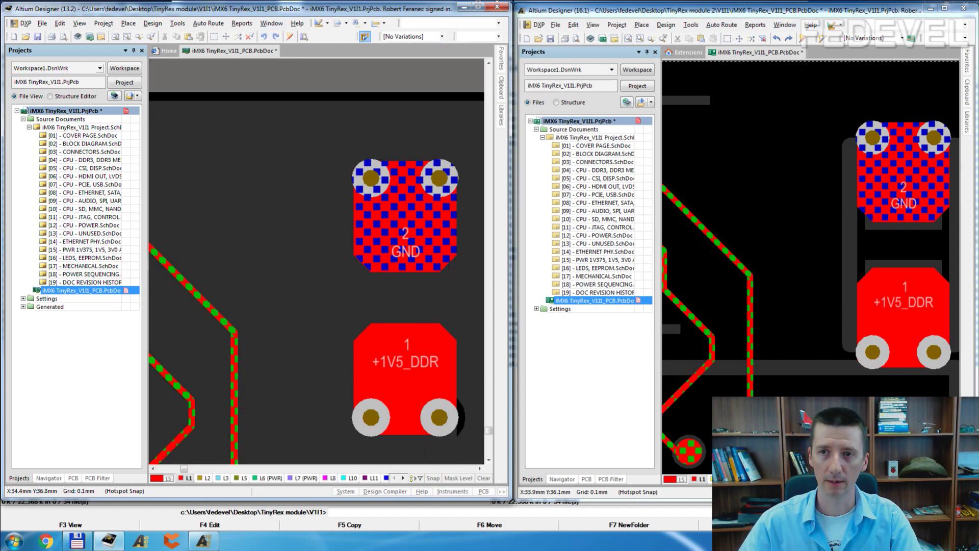
pyautogui.click(185, 129)
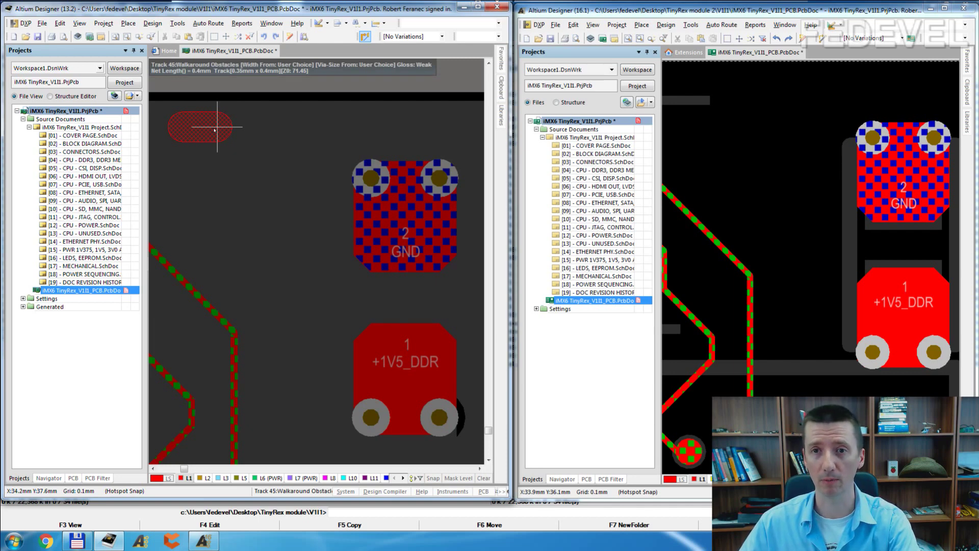
pyautogui.click(214, 130)
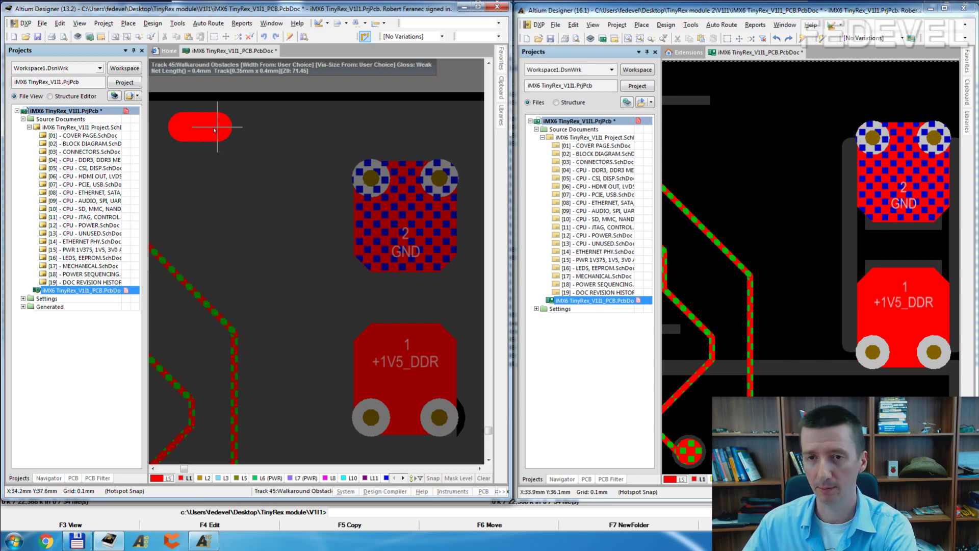
# Continue the track through a microvia to L2, route about 0.5 mm there, and drop through another microvia to L3
pyautogui.press('KP_Multiply')
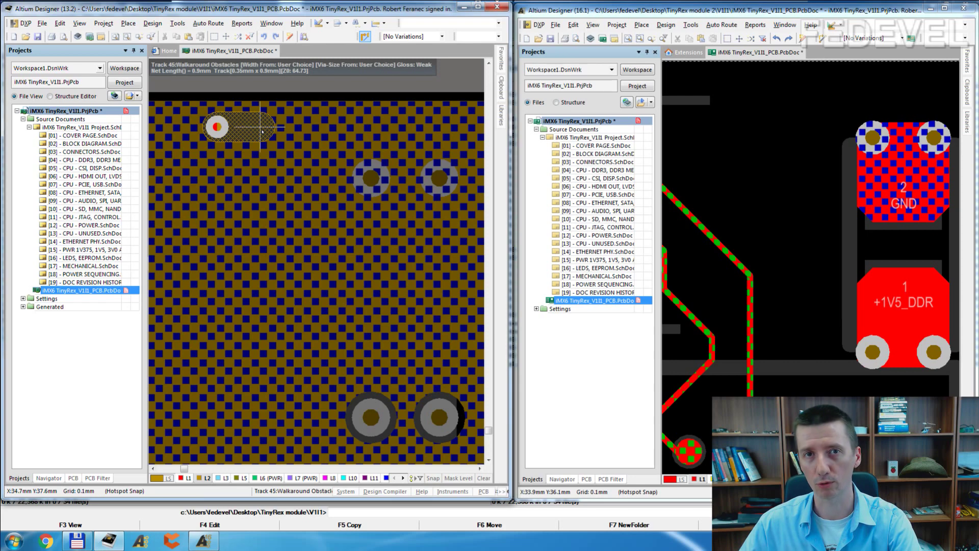
pyautogui.click(262, 131)
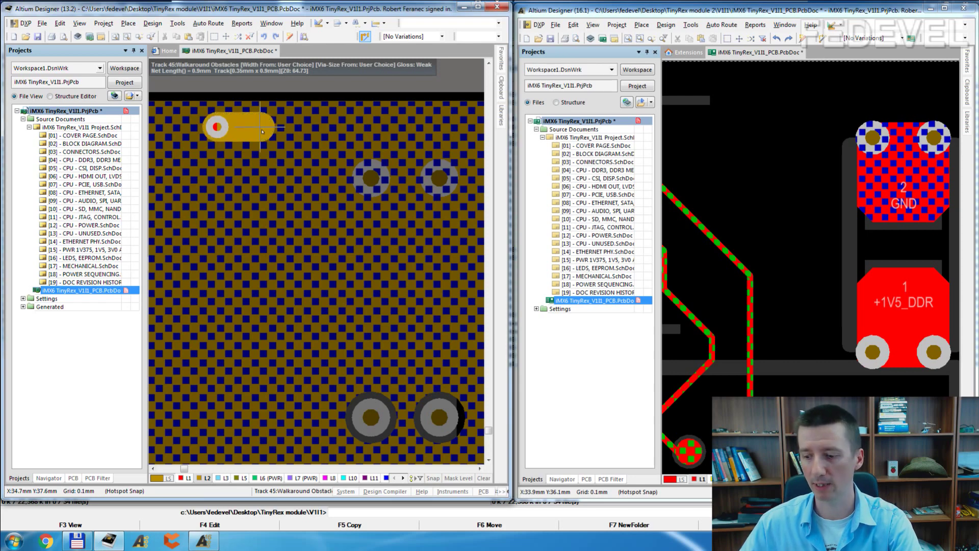
pyautogui.keyDown('ctrl'); pyautogui.keyDown('shift'); pyautogui.scroll(1, 262, 132); pyautogui.keyUp('shift'); pyautogui.keyUp('ctrl')
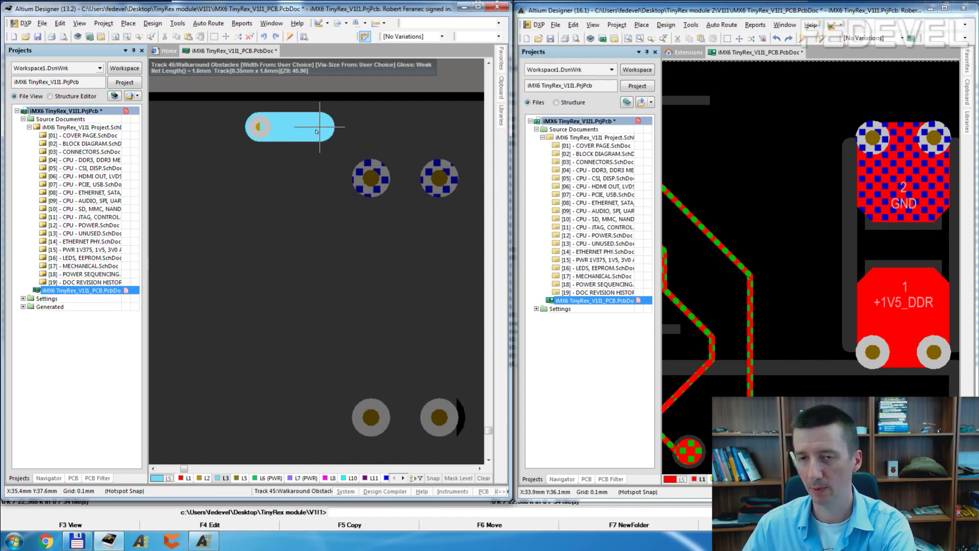
# Extend the L3 track about 0.7 mm and cycle the routing layers to place a buried via from L3 to L10
pyautogui.press('KP_Multiply')
pyautogui.press('KP_Multiply')
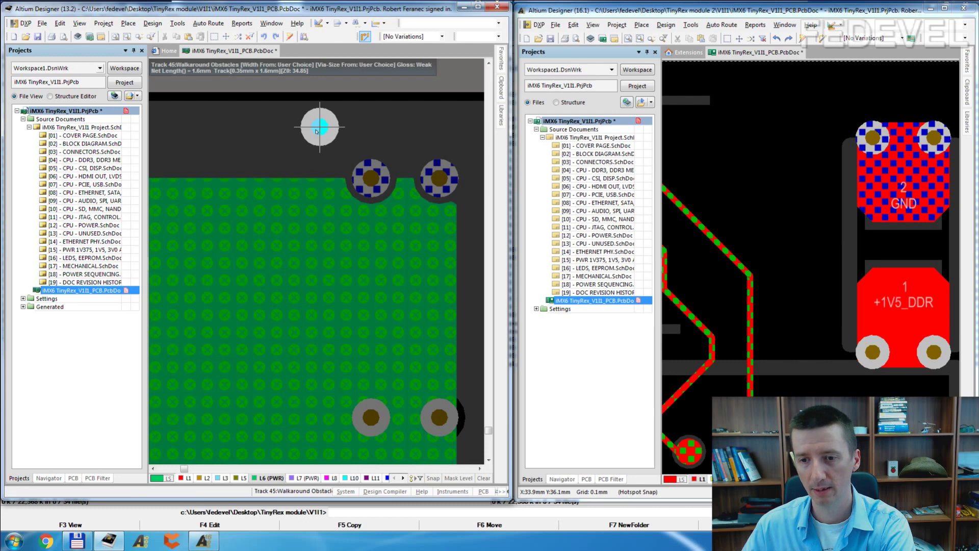
pyautogui.press('KP_Multiply')
pyautogui.press('KP_Multiply')
pyautogui.press('KP_Multiply')
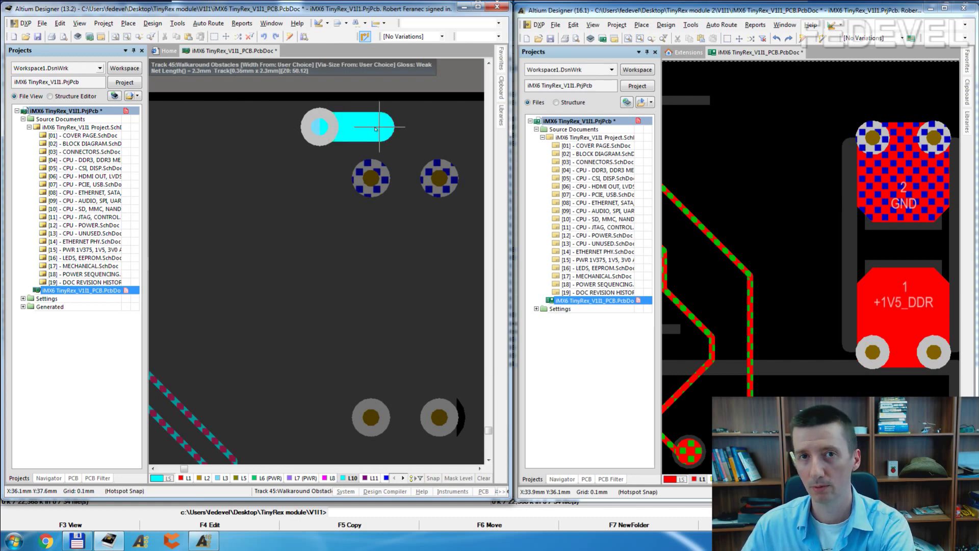
# Continue the track from L10 through microvias to L11 and L12, finish it on L12 and end routing
pyautogui.press('KP_Multiply')
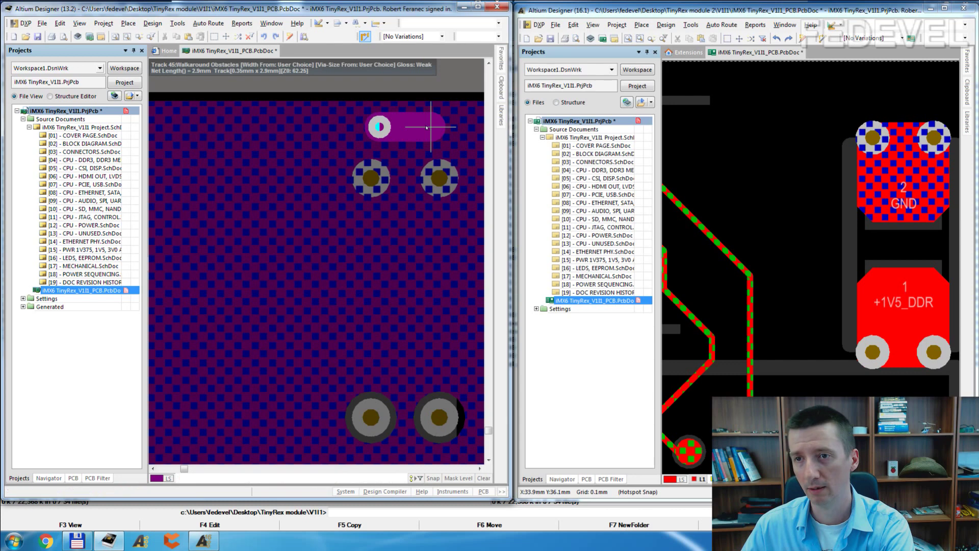
pyautogui.press('KP_Multiply')
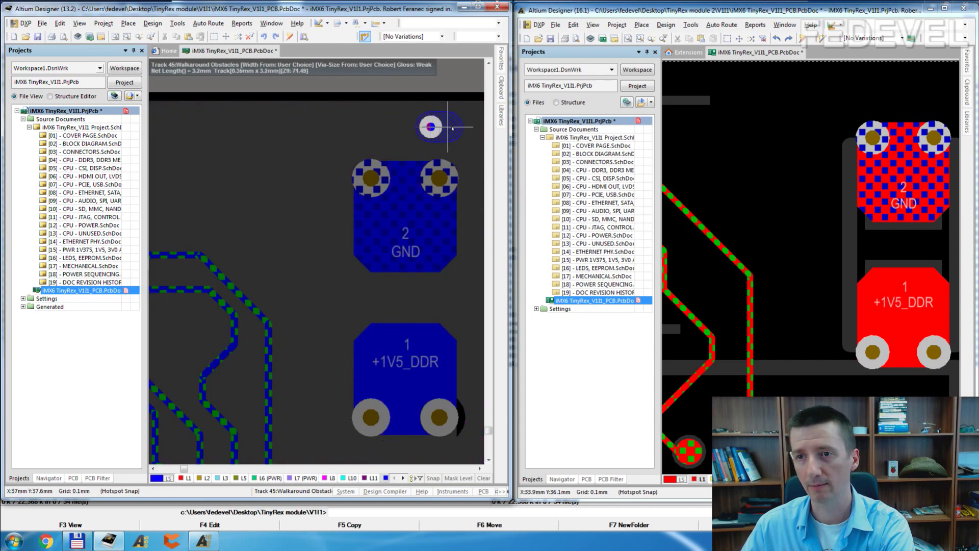
pyautogui.click(454, 127)
pyautogui.rightClick(454, 128)
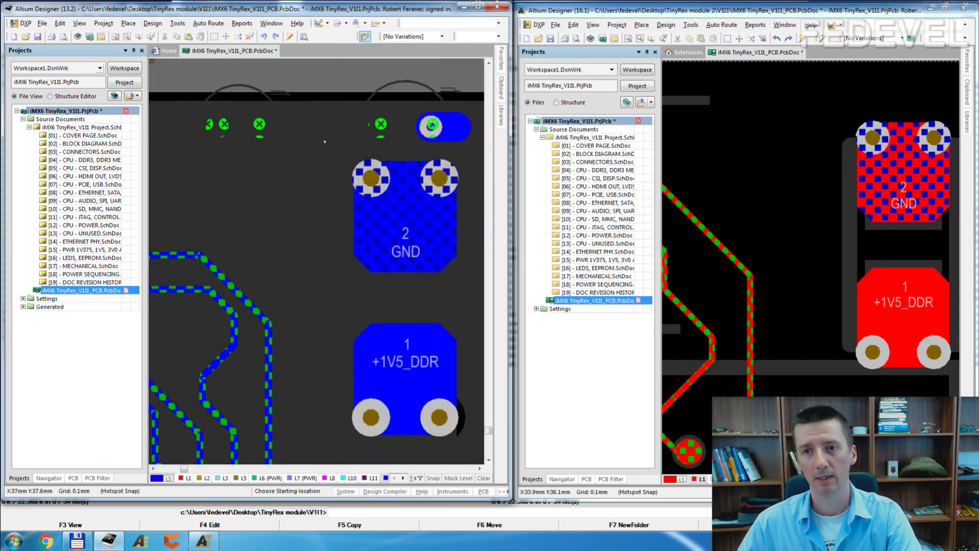
pyautogui.rightClick(277, 164)
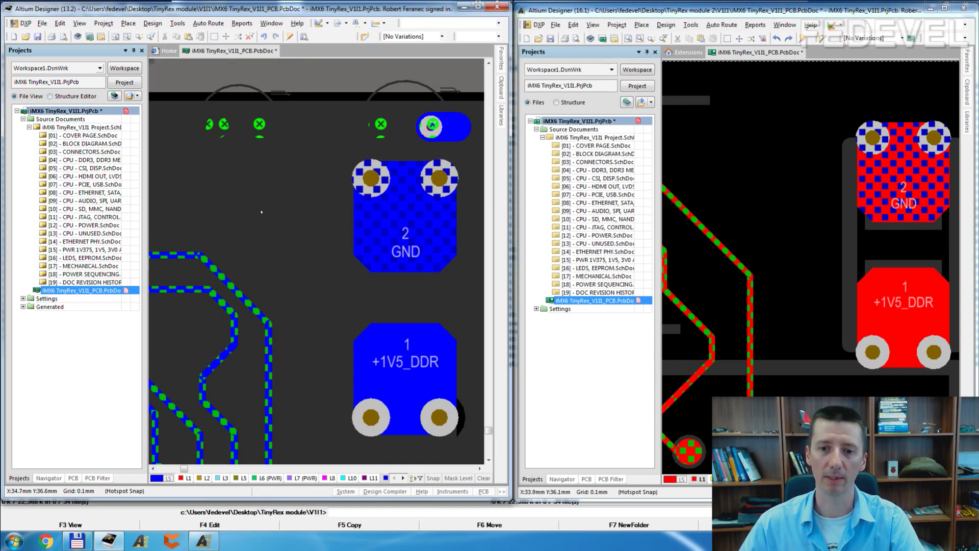
# Route a second track below the first, about 0.7 mm on L1, through a through-hole via and about 0.5 mm on L12
pyautogui.press('KP_Multiply')
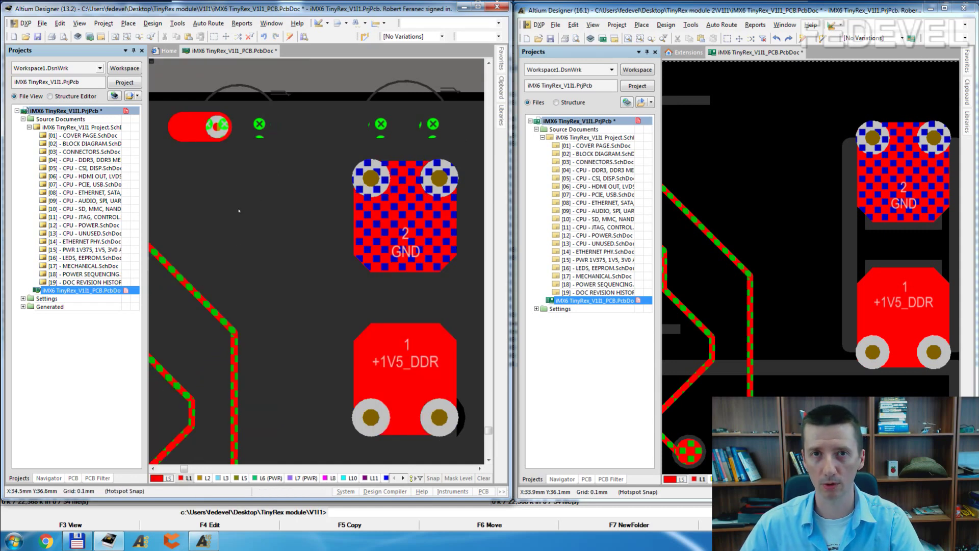
pyautogui.click(365, 36)
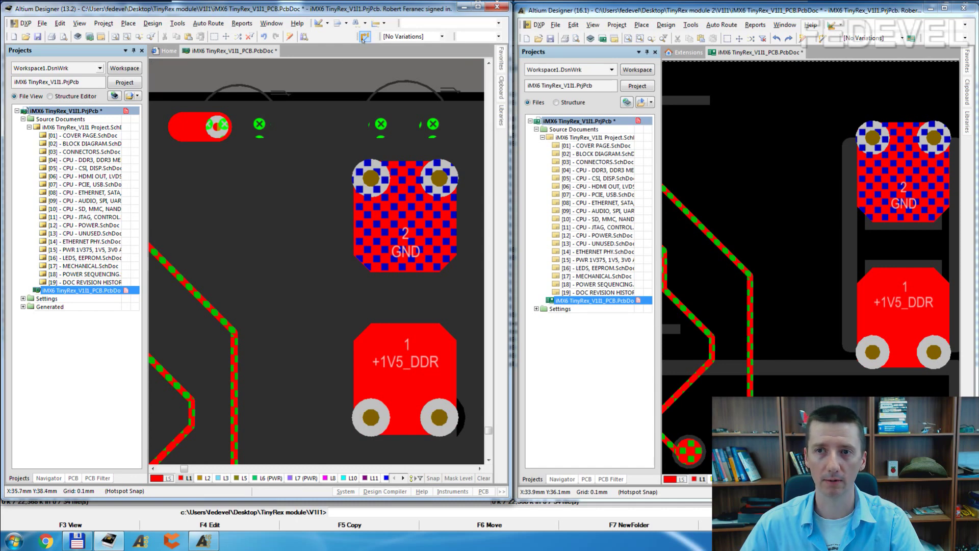
pyautogui.click(200, 194)
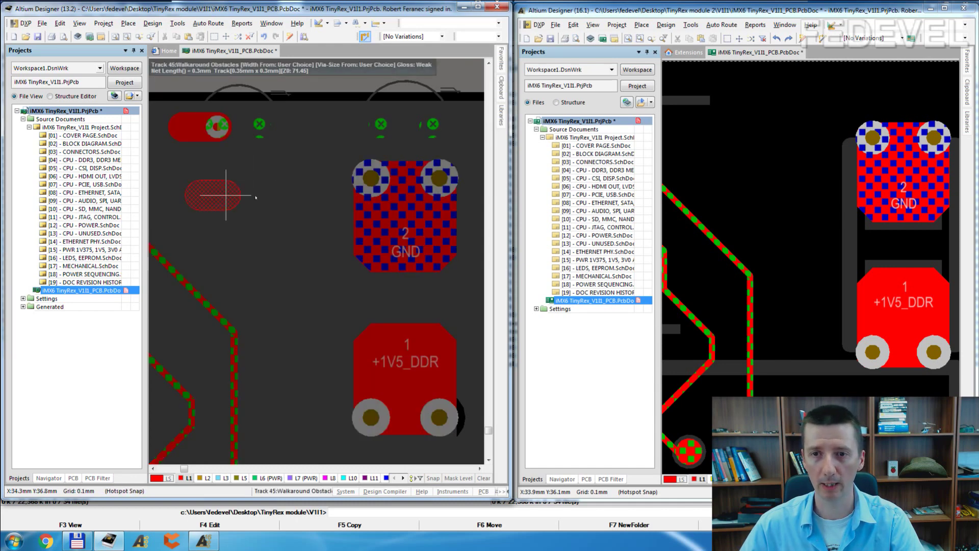
pyautogui.click(259, 196)
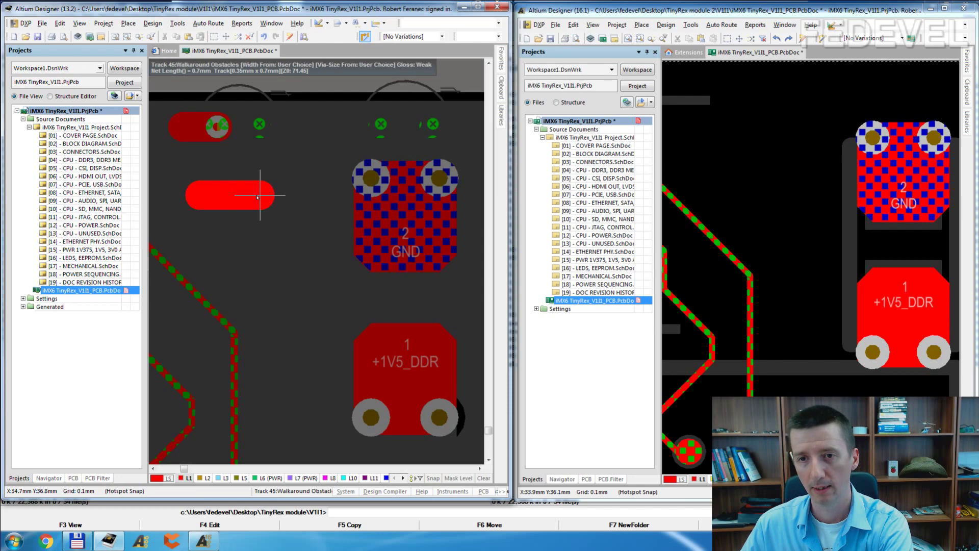
pyautogui.press('KP_Multiply')
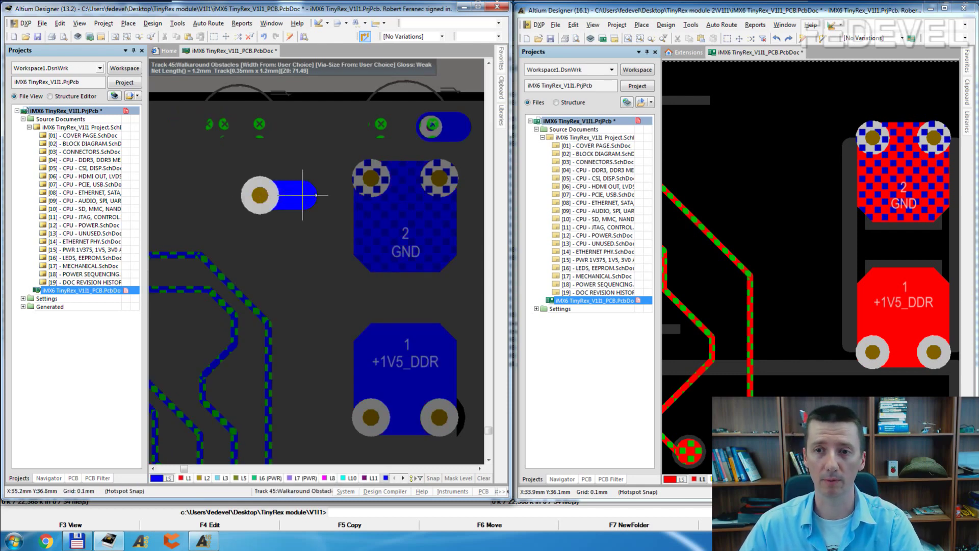
pyautogui.click(315, 195)
pyautogui.rightClick(317, 243)
pyautogui.rightClick(275, 246)
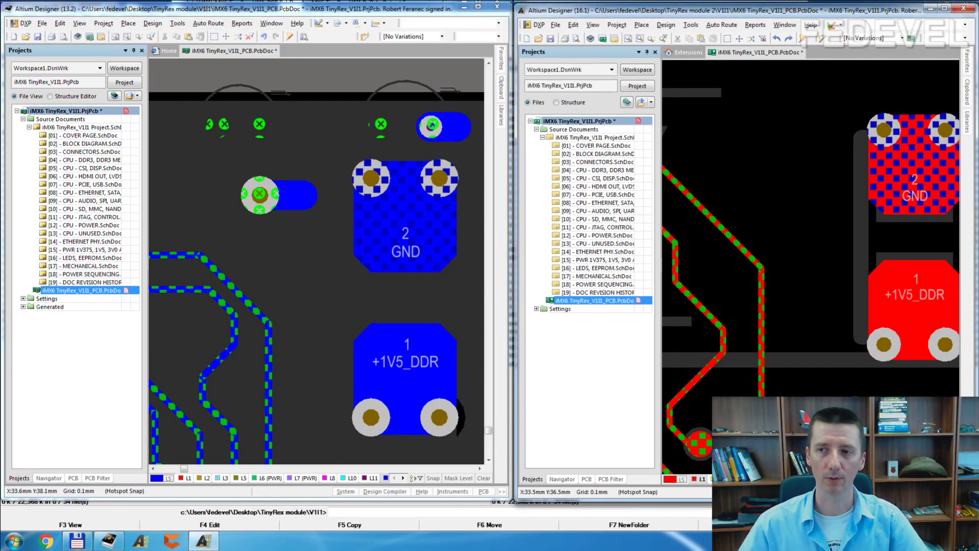
# In Altium Designer 16.1, examine the queries and enabled via templates of the Through Hole and uVias routing via style rules
pyautogui.click(667, 25)
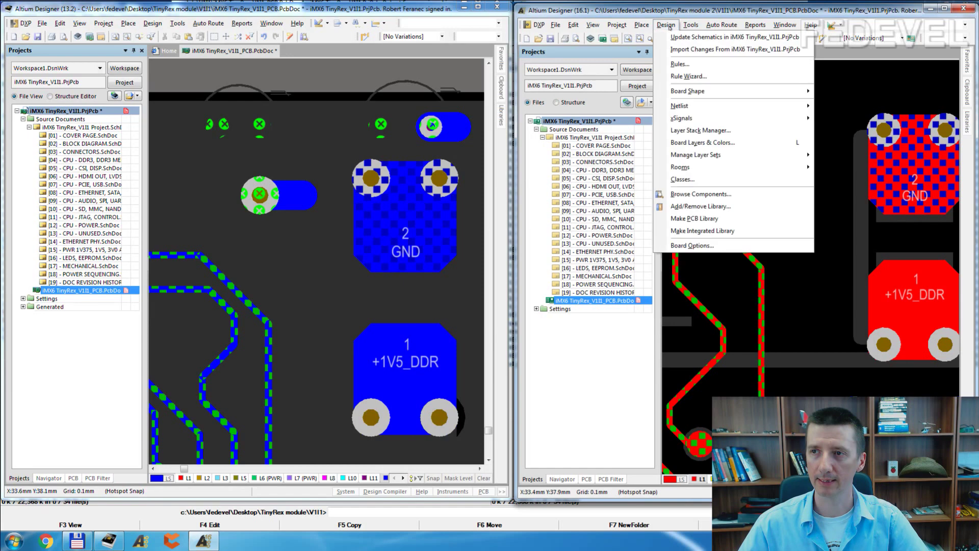
pyautogui.click(677, 64)
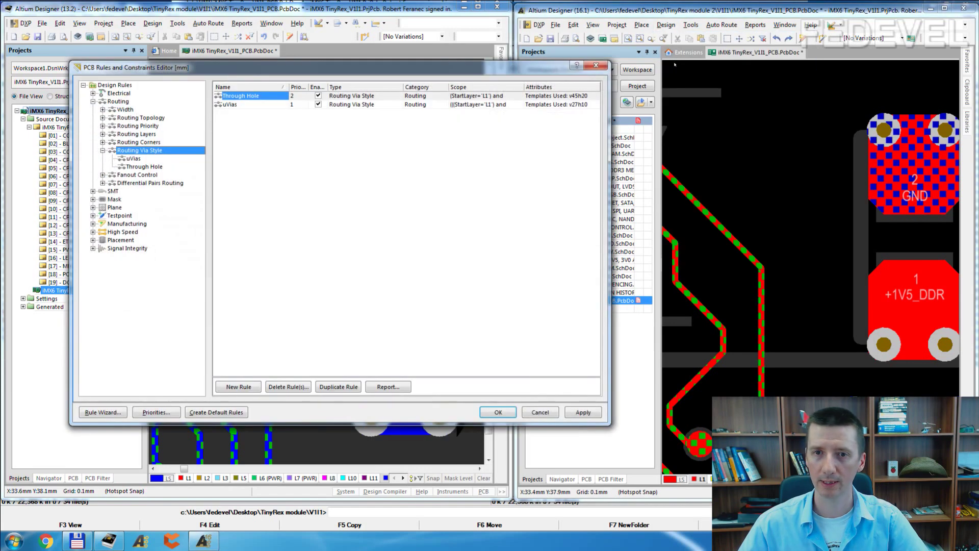
pyautogui.click(136, 167)
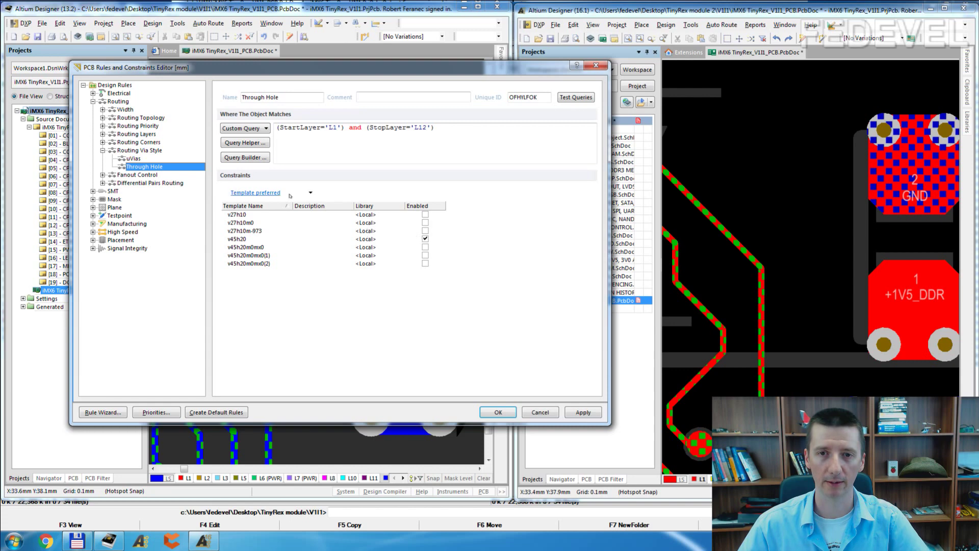
pyautogui.click(132, 159)
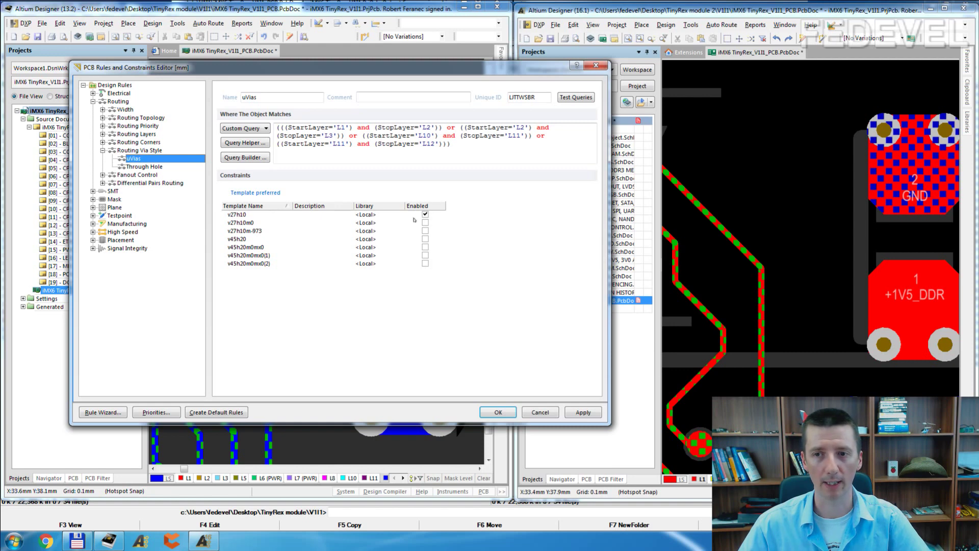
# Add a new Routing Via Style design rule and name it Buried VIA in Altium Designer 16.1
pyautogui.click(147, 151)
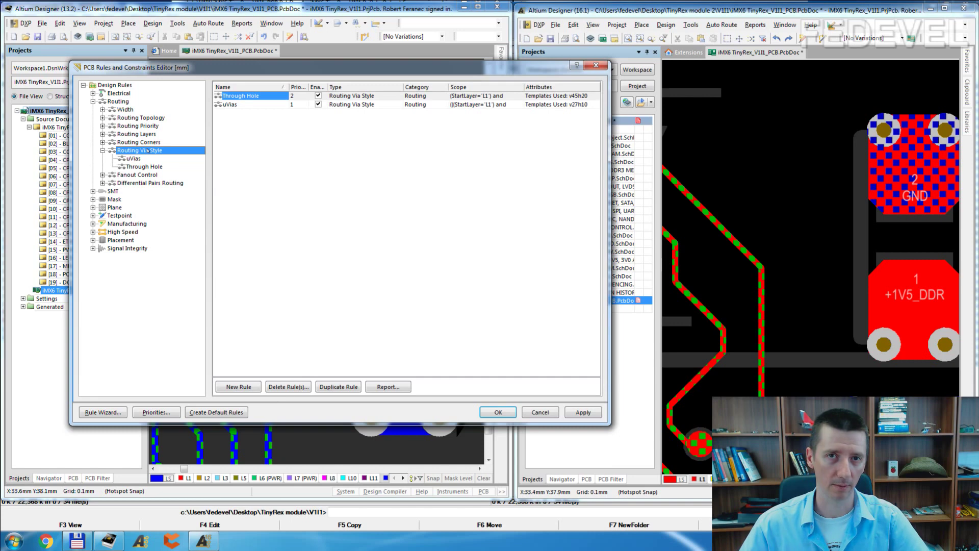
pyautogui.rightClick(147, 151)
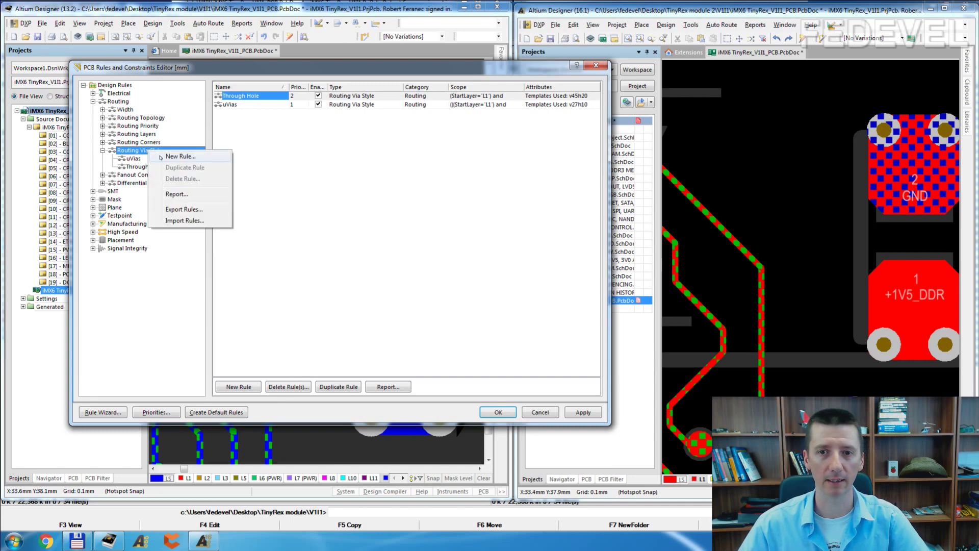
pyautogui.click(179, 156)
pyautogui.click(252, 96)
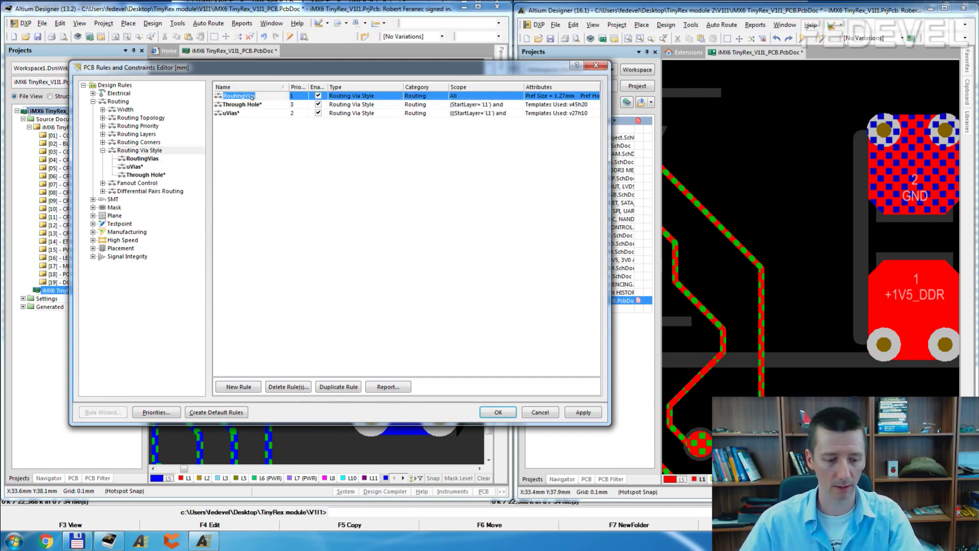
pyautogui.write('Buried V')
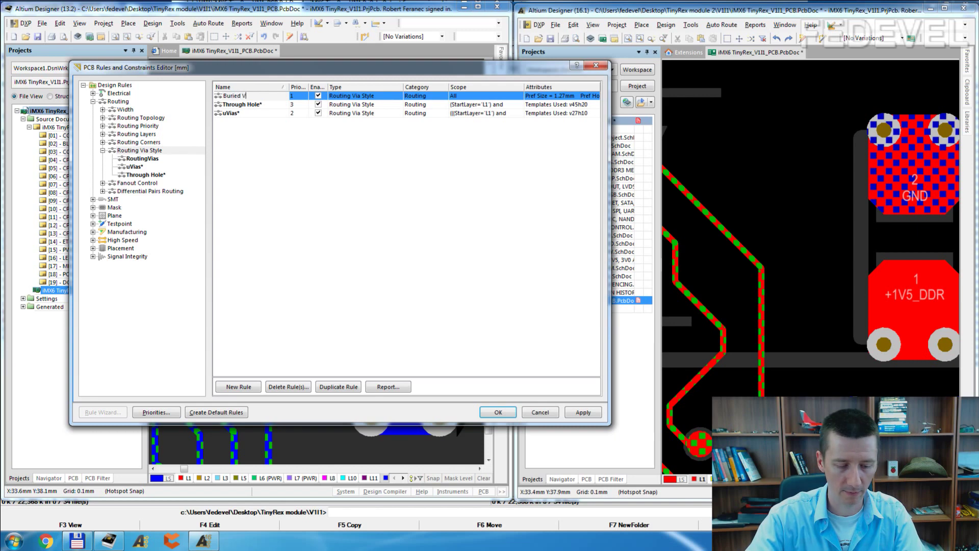
pyautogui.write('IA')
pyautogui.press('Return')
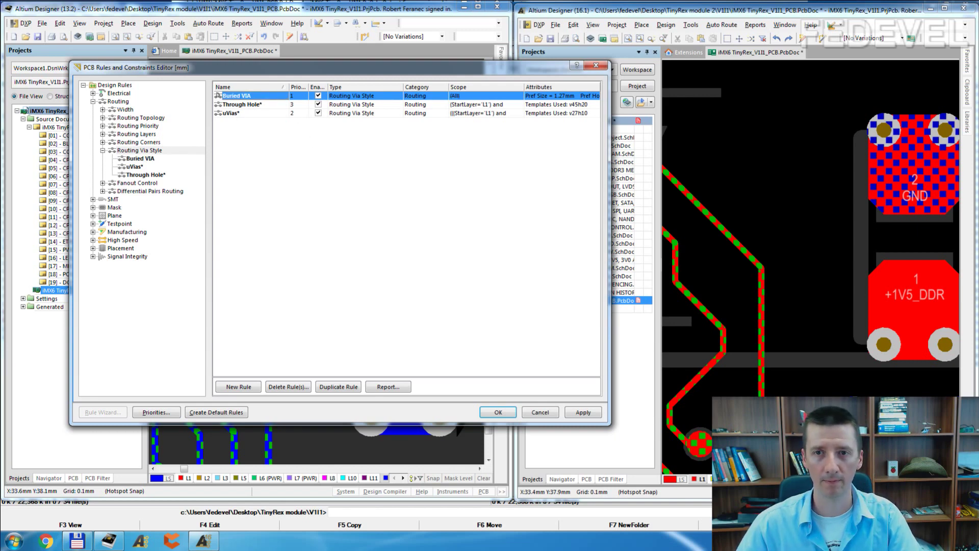
# Scope the Buried VIA rule with the custom query (StartLayer='L3') and (StopLayer='L10')
pyautogui.doubleClick(218, 95)
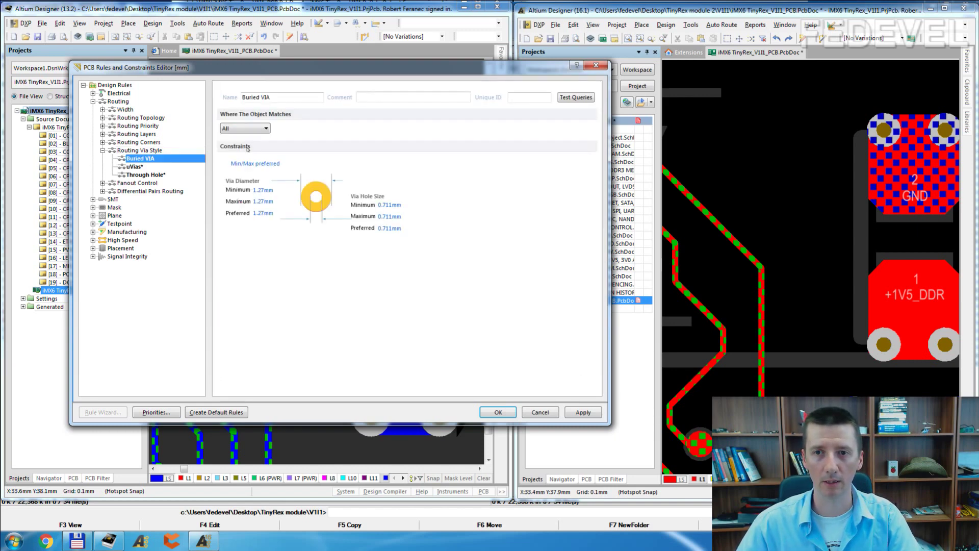
pyautogui.click(246, 129)
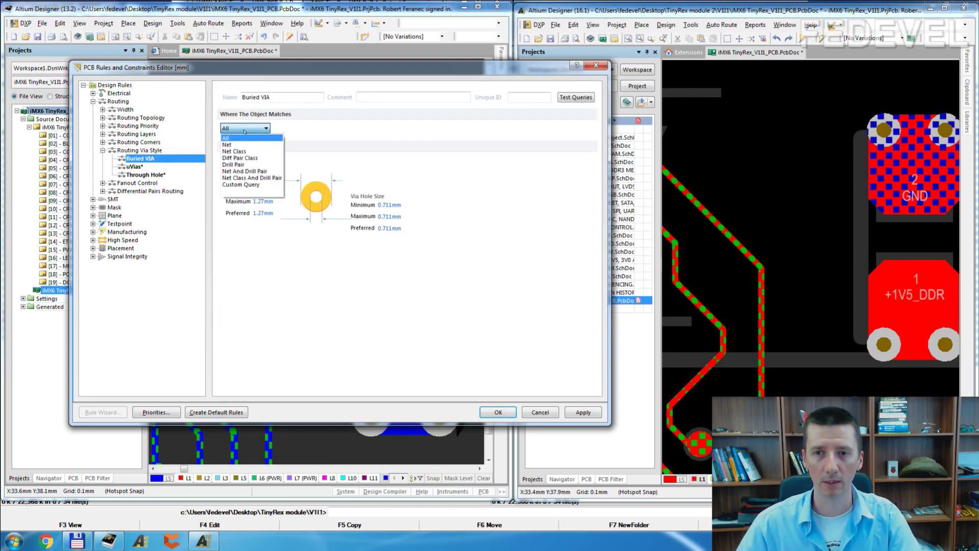
pyautogui.click(244, 185)
pyautogui.click(407, 132)
pyautogui.write("(StartLayer='L3') and (StopLayer='L10')")
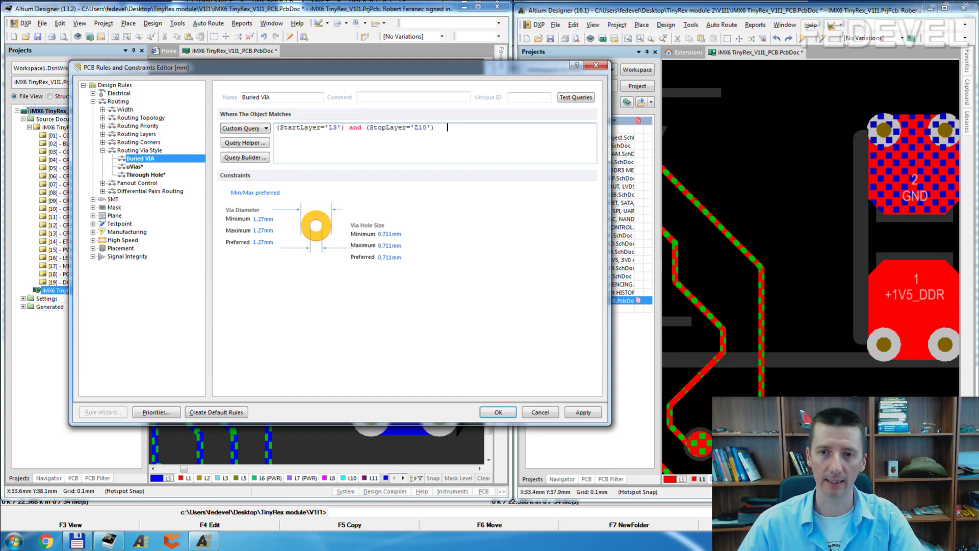
# Set the Buried VIA rule's constraints to Template preferred, enable template v45h20, accept the rules and cancel the online DRC
pyautogui.click(255, 193)
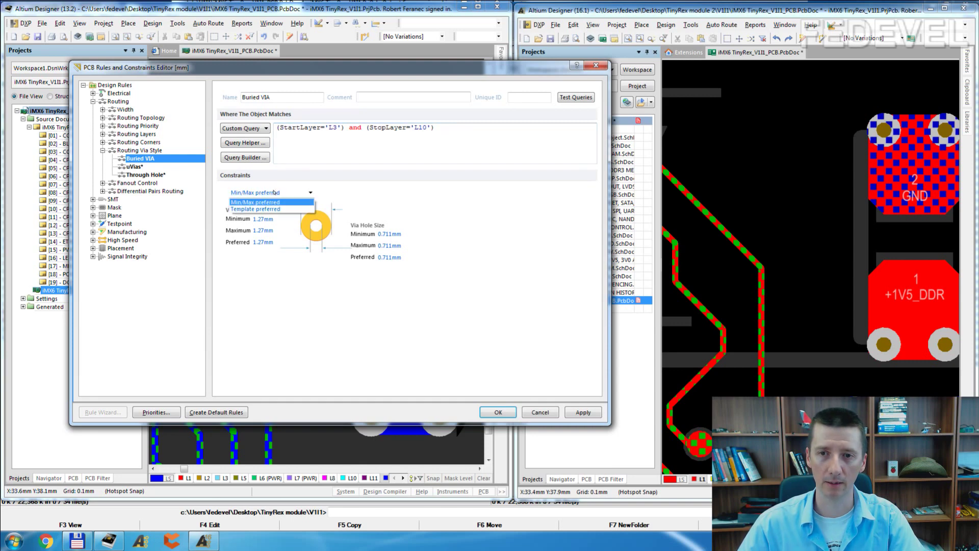
pyautogui.click(252, 209)
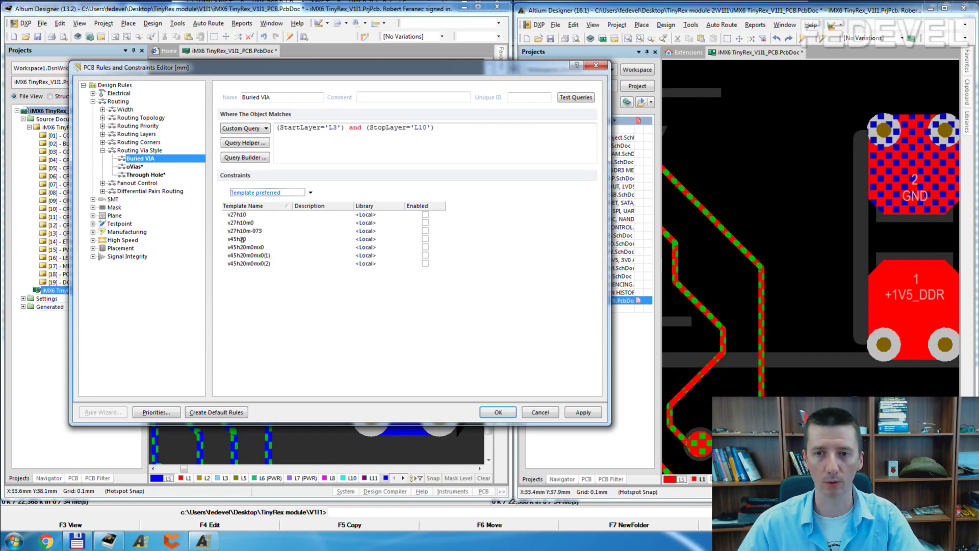
pyautogui.click(425, 239)
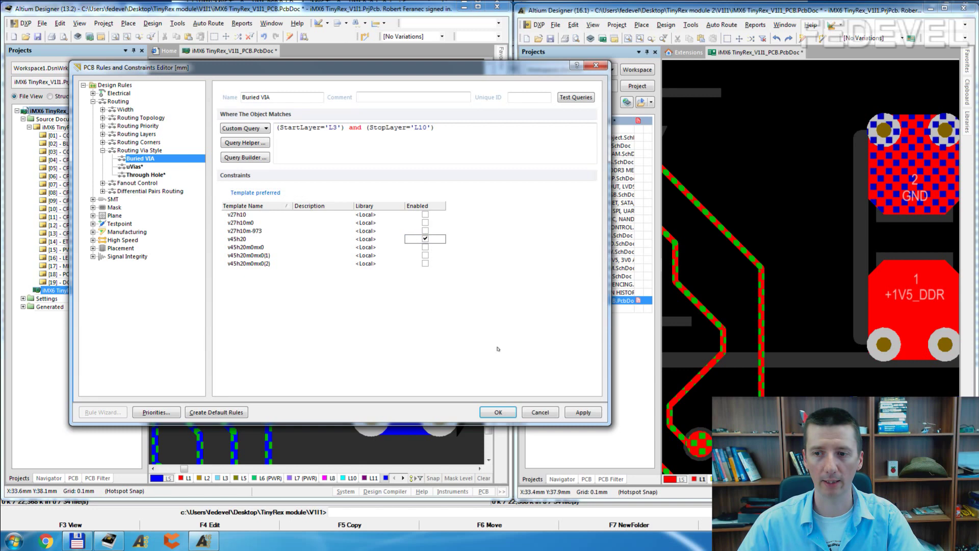
pyautogui.click(496, 412)
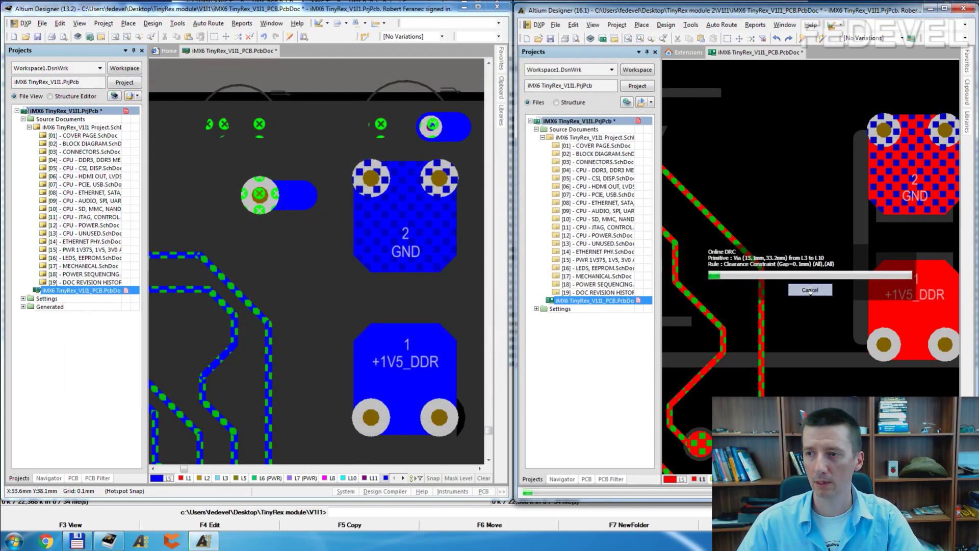
pyautogui.click(810, 286)
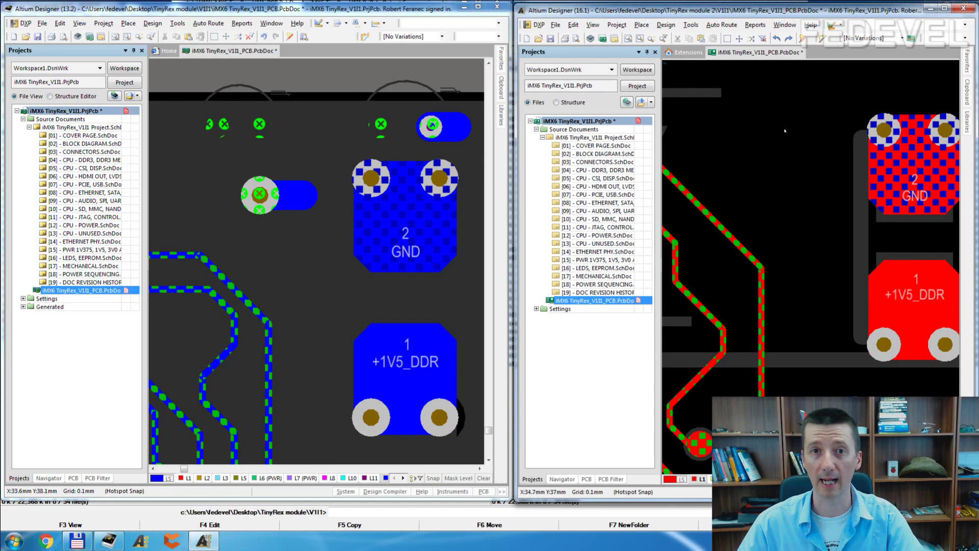
# Show the signal layer set and route a track about 0.5 mm on L1, then through microvias to L2 and L3
pyautogui.click(682, 478)
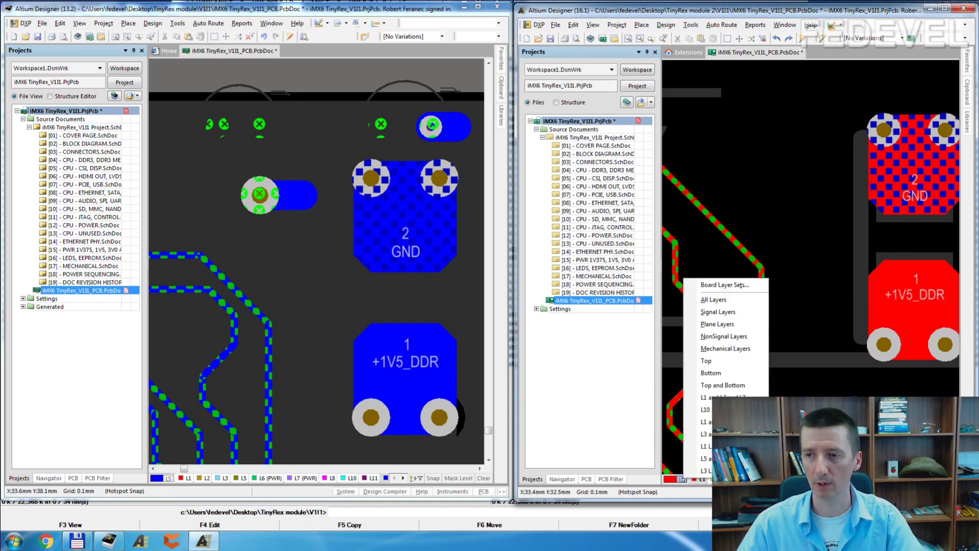
pyautogui.click(708, 312)
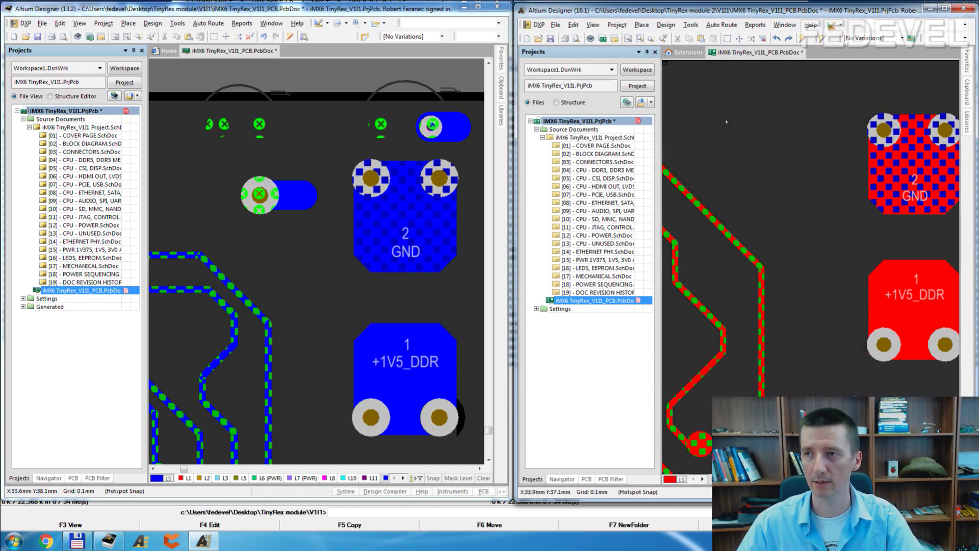
pyautogui.click(822, 38)
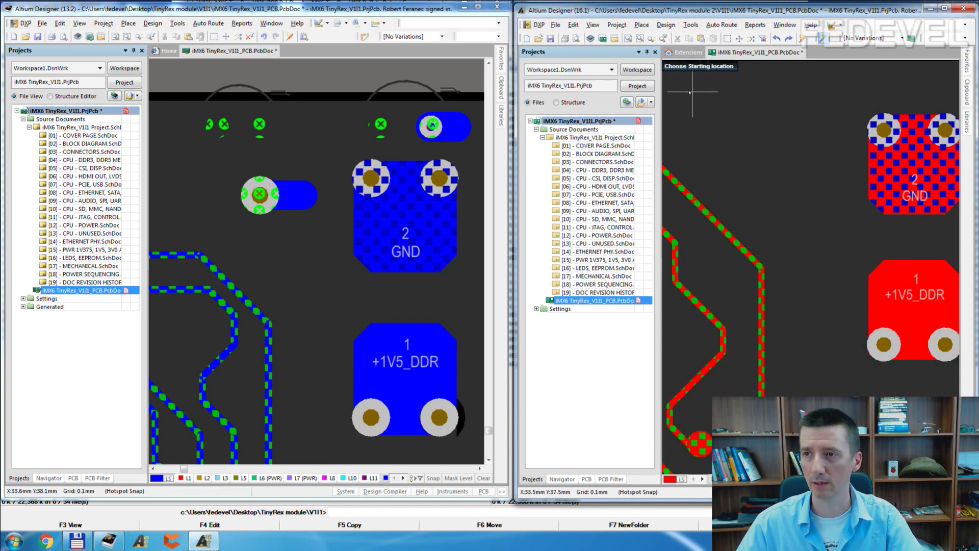
pyautogui.click(692, 92)
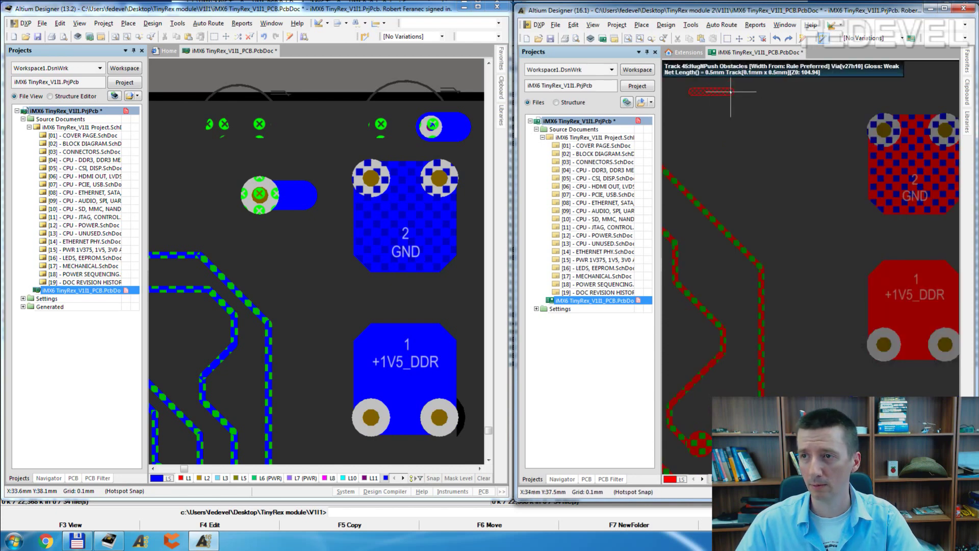
pyautogui.press('KP_Multiply')
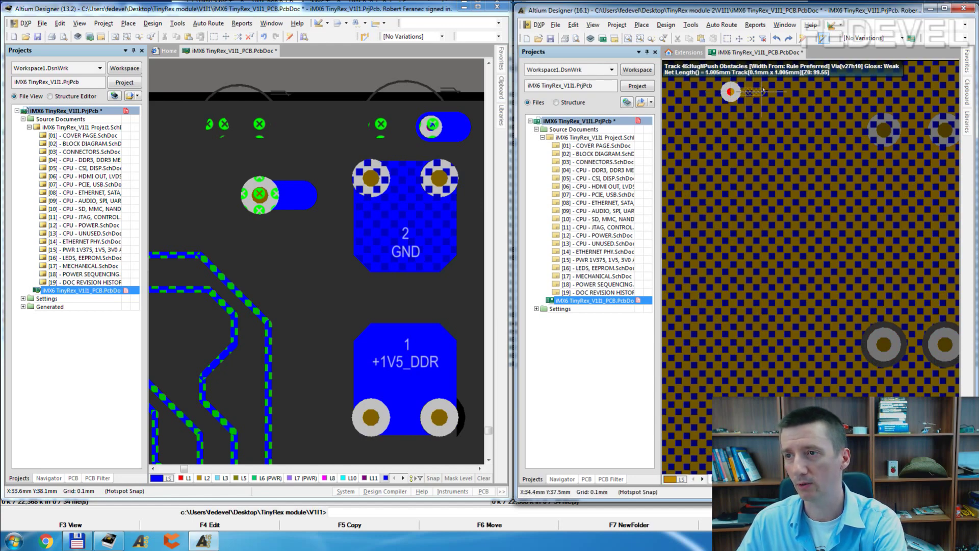
pyautogui.press('KP_Multiply')
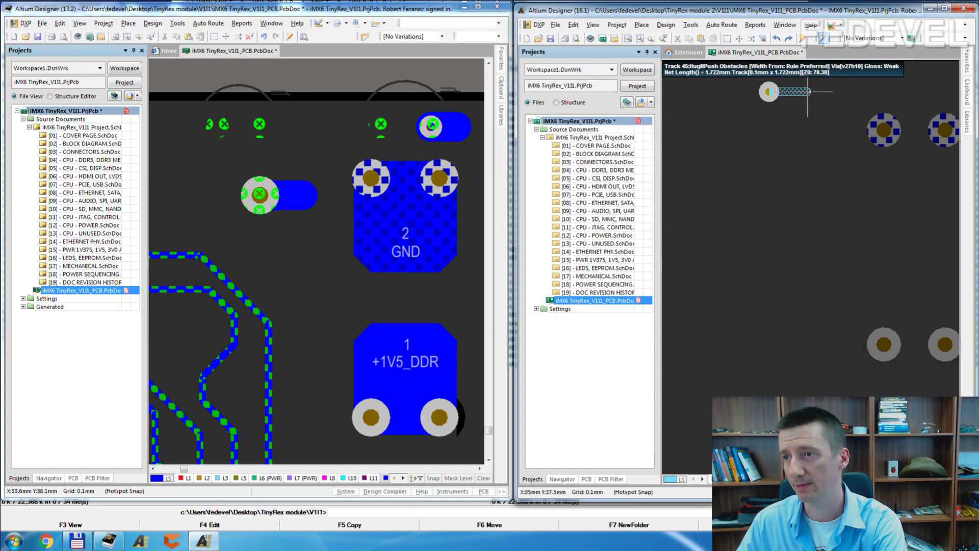
# Continue the track from L3 through buried vias, cycling through the inner signal layers down to L10
pyautogui.press('KP_Multiply')
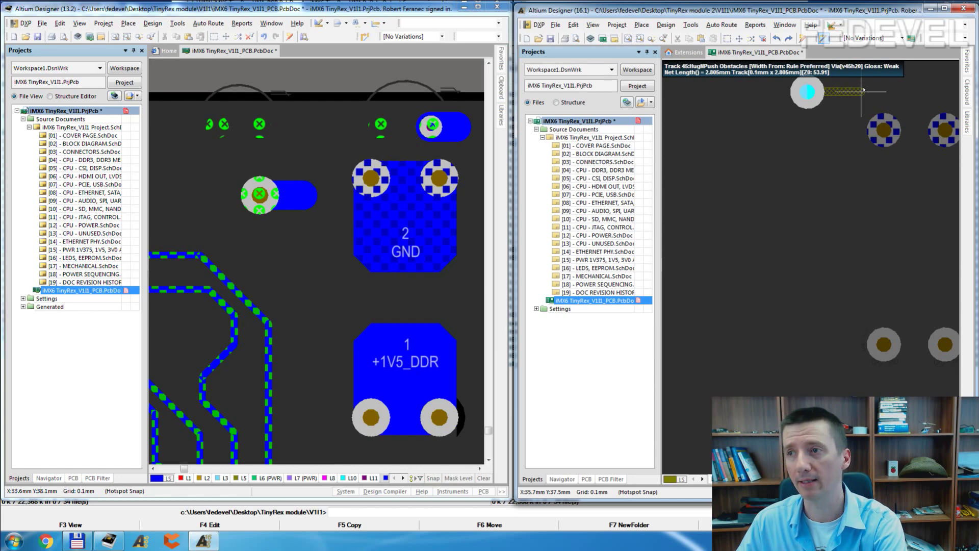
pyautogui.press('KP_Multiply')
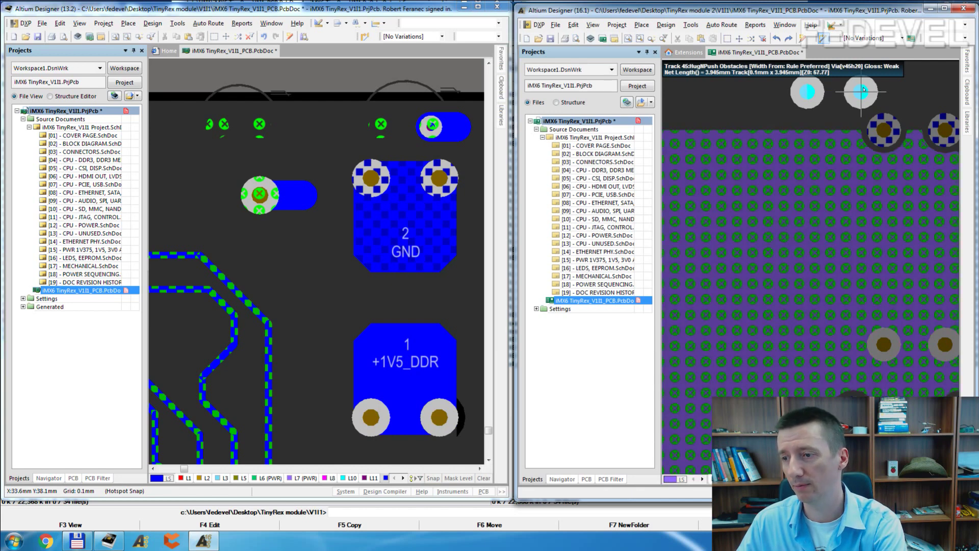
pyautogui.press('KP_Multiply')
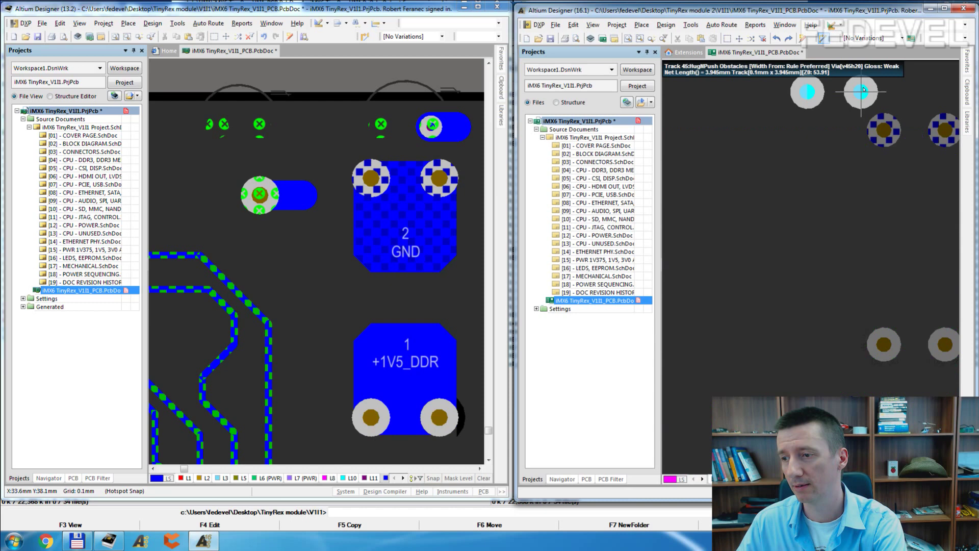
pyautogui.press('KP_Multiply')
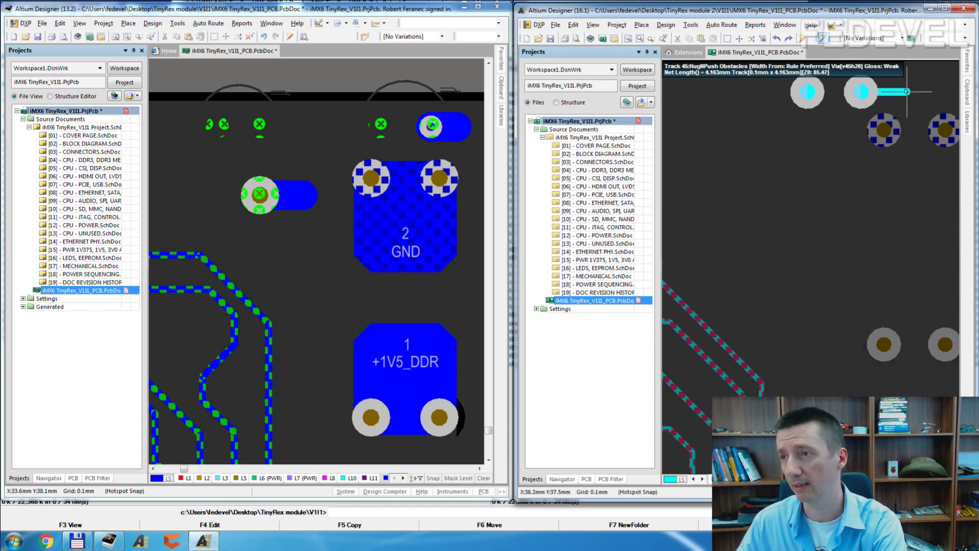
# Continue the track from L10 through microvias to L11 and L12, and end routing on L12
pyautogui.press('KP_Multiply')
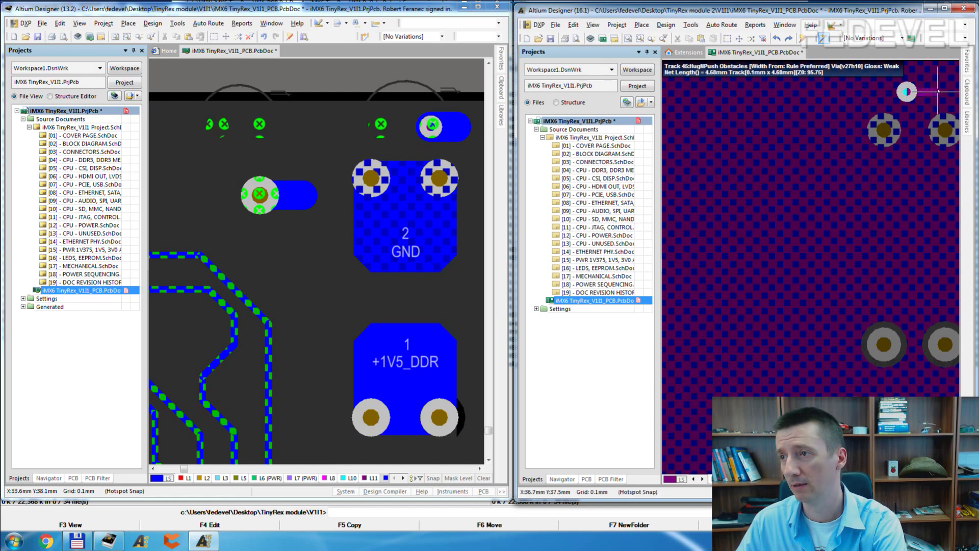
pyautogui.press('KP_Multiply')
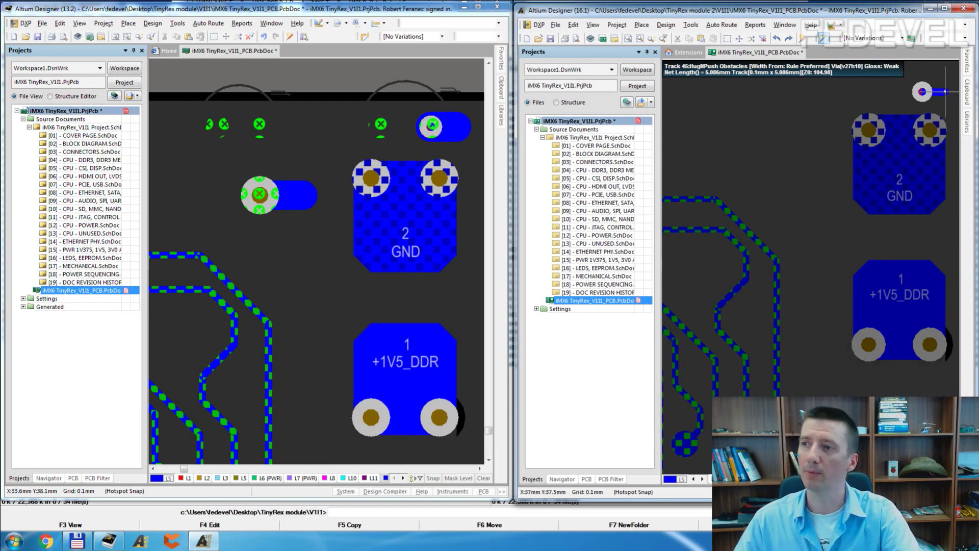
pyautogui.press('Escape')
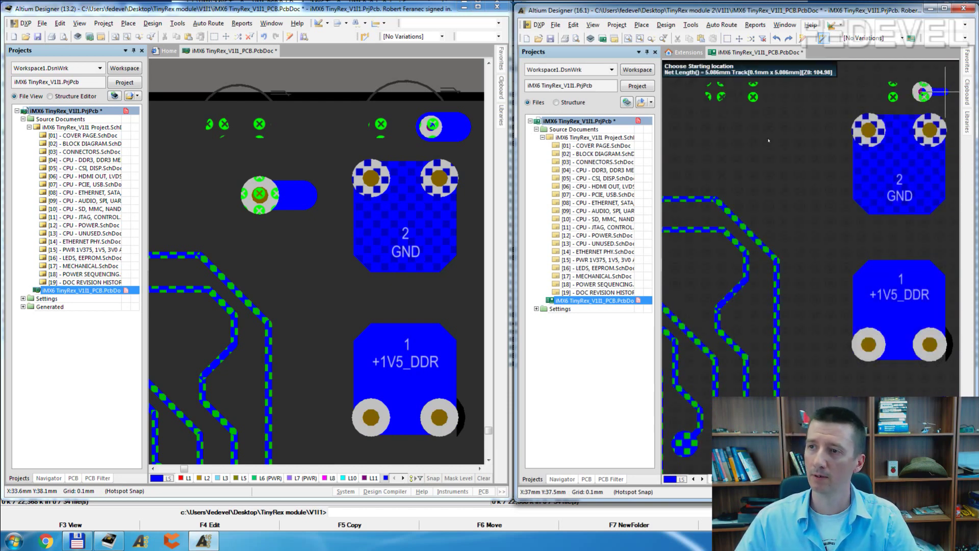
pyautogui.press('Escape')
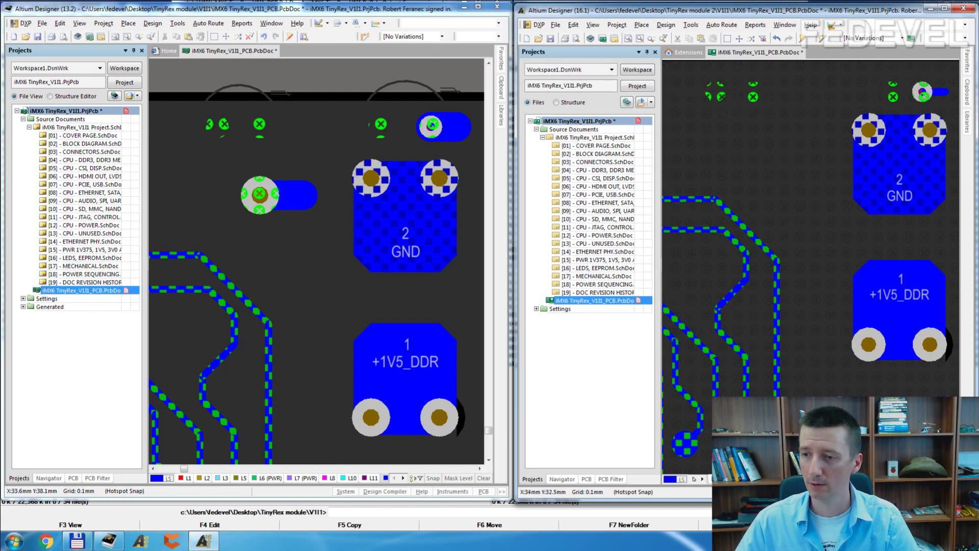
# Route a second track below the first, about 0.5 mm on L1, through a through-hole via and about 0.5 mm on L12
pyautogui.press('KP_Multiply')
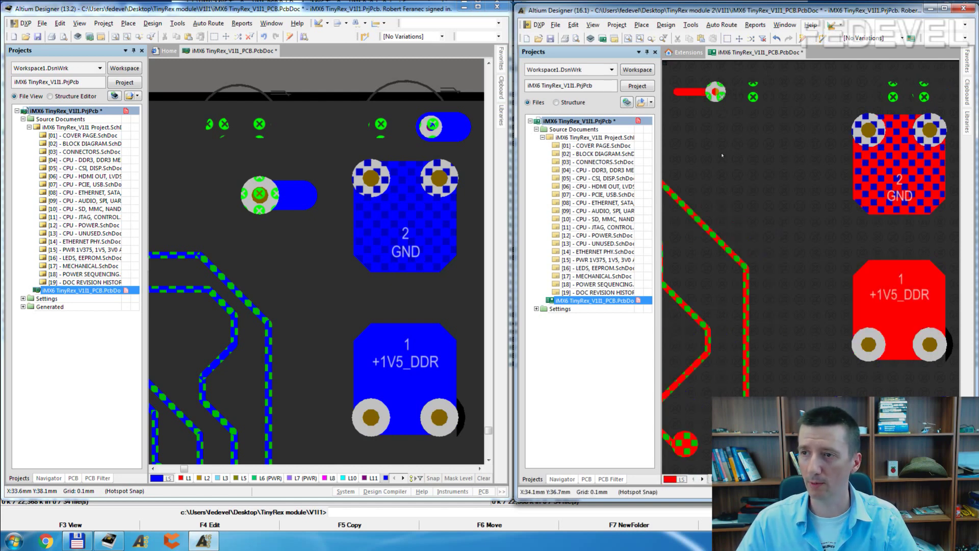
pyautogui.click(823, 38)
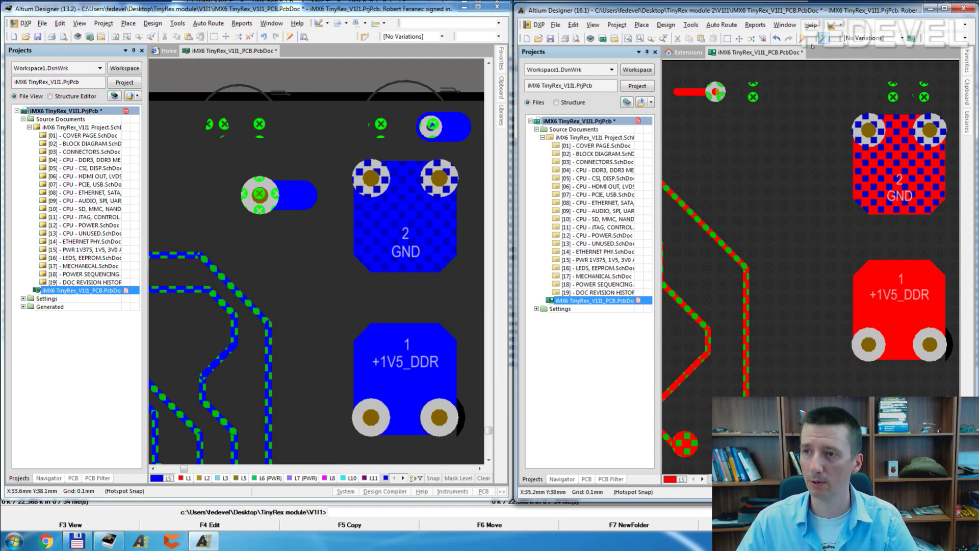
pyautogui.click(715, 152)
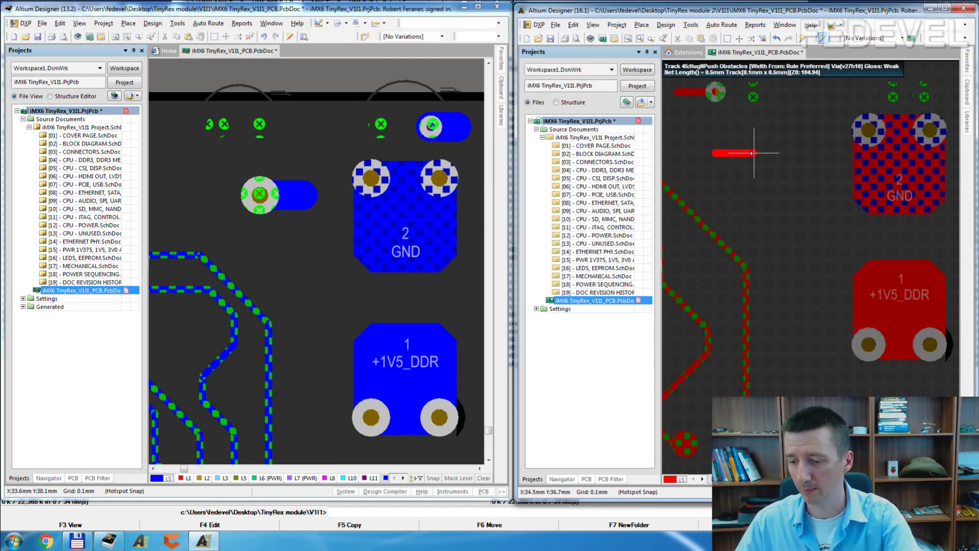
pyautogui.press('KP_Multiply')
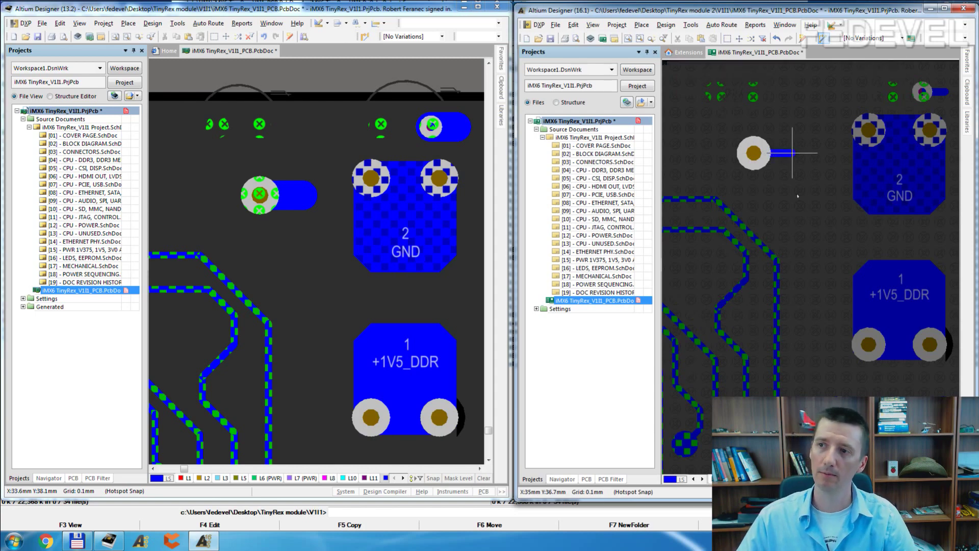
pyautogui.press('Escape')
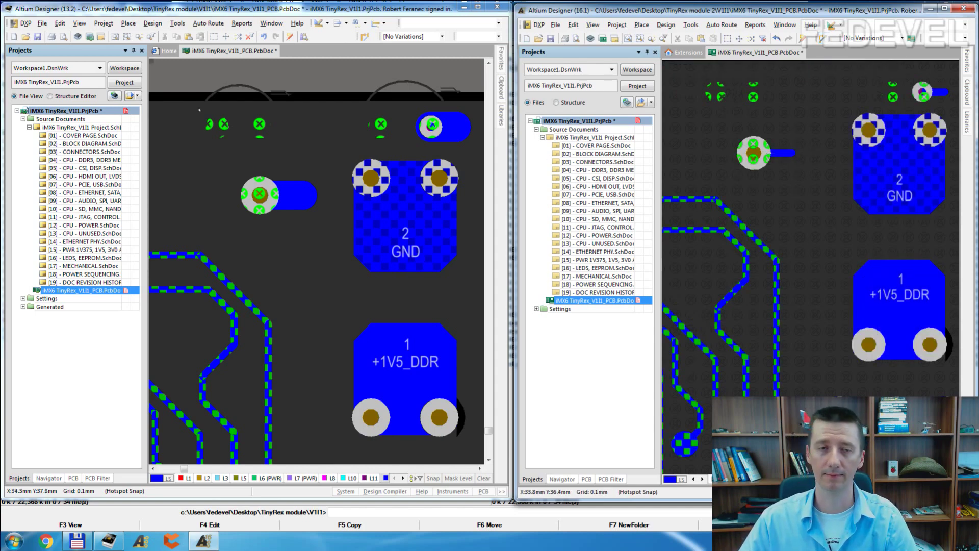
# Flip the board view back to the top side and locate the microvia fanouts in the BGA area
pyautogui.press('v')
pyautogui.press('b')
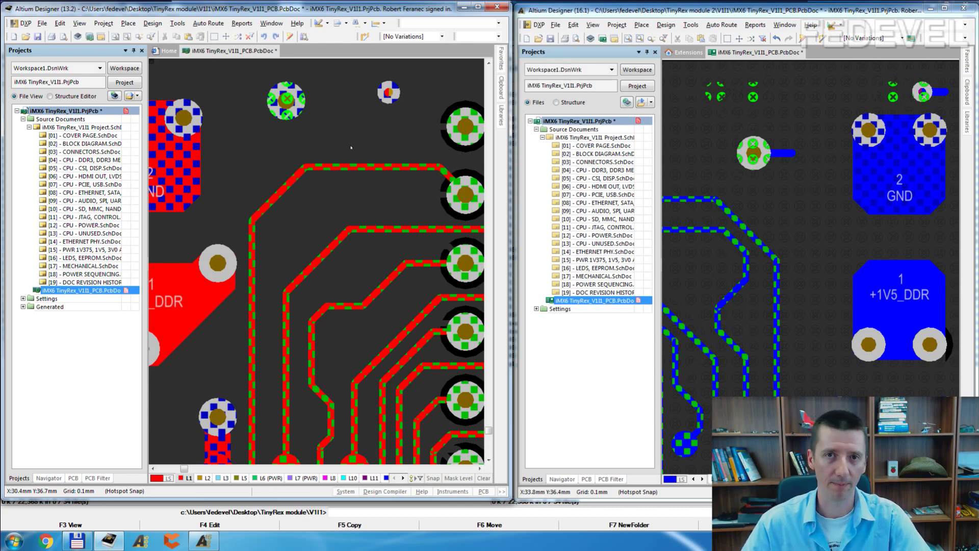
pyautogui.keyDown('ctrl'); pyautogui.scroll(3, 351, 148); pyautogui.keyUp('ctrl')
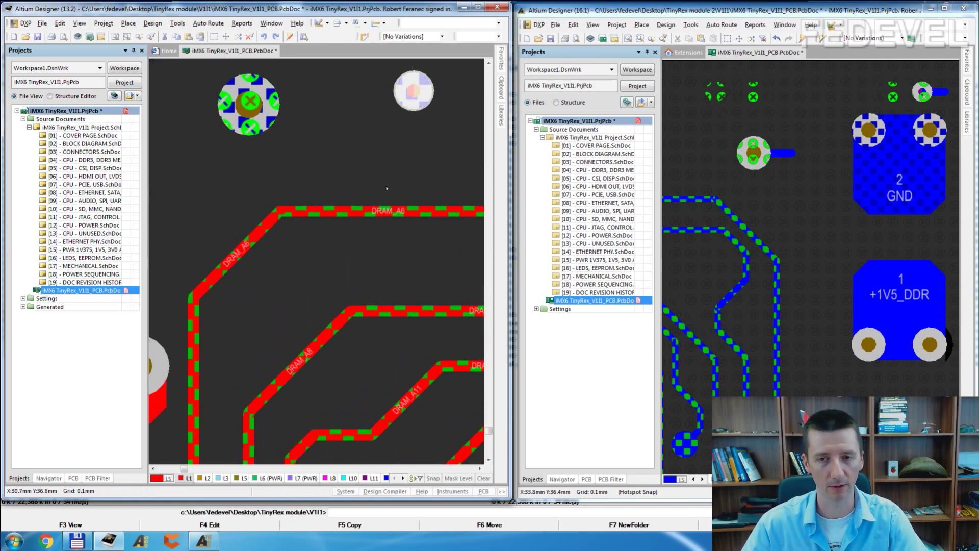
pyautogui.keyDown('ctrl'); pyautogui.scroll(-2, 329, 158); pyautogui.keyUp('ctrl')
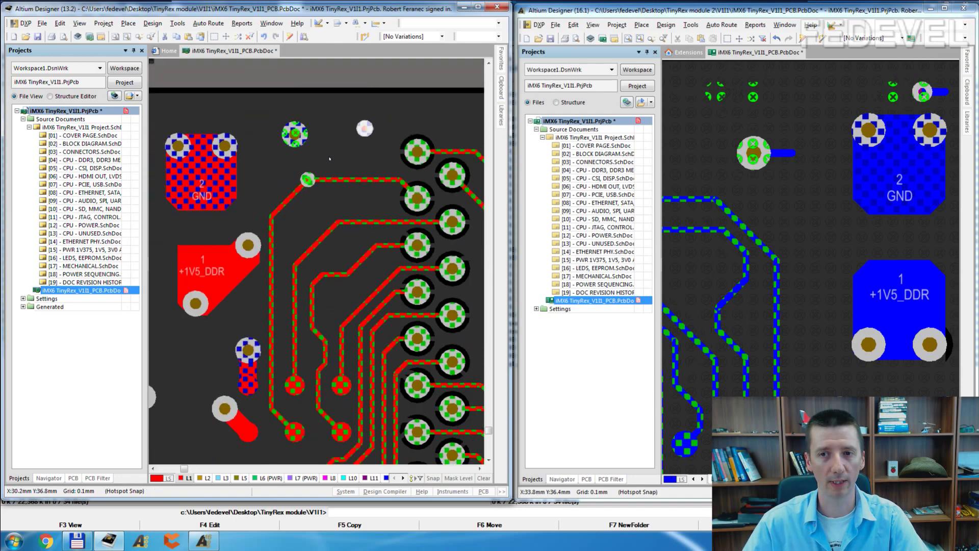
pyautogui.keyDown('ctrl'); pyautogui.scroll(-2, 329, 158); pyautogui.keyUp('ctrl')
pyautogui.moveTo(268, 357); pyautogui.dragTo(326, 133, button='right')
pyautogui.moveTo(367, 357); pyautogui.dragTo(416, 100, button='right')
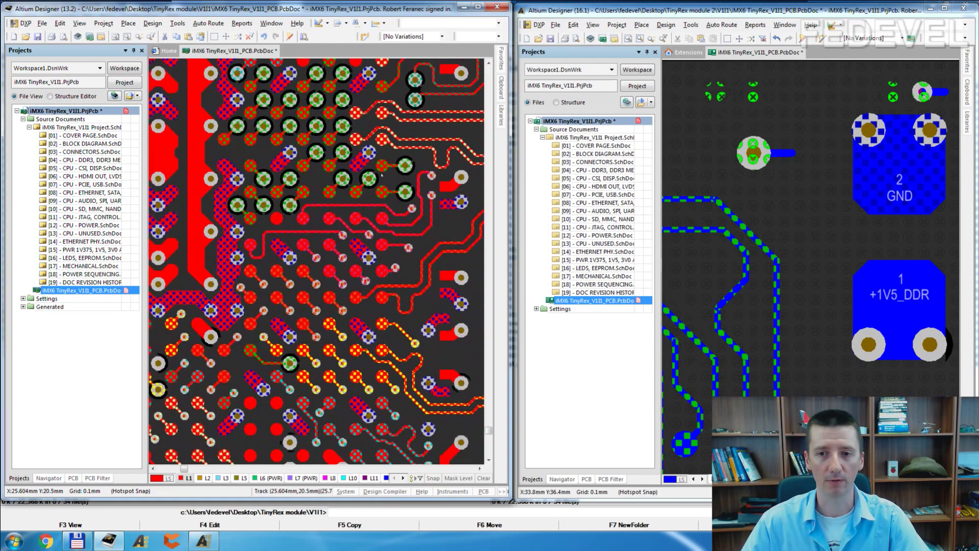
# Select the tracks and microvias of pad Y9's fanout on L1 and L2, and copy them with the pad centre as reference point
pyautogui.keyDown('ctrl'); pyautogui.scroll(5, 265, 218); pyautogui.keyUp('ctrl')
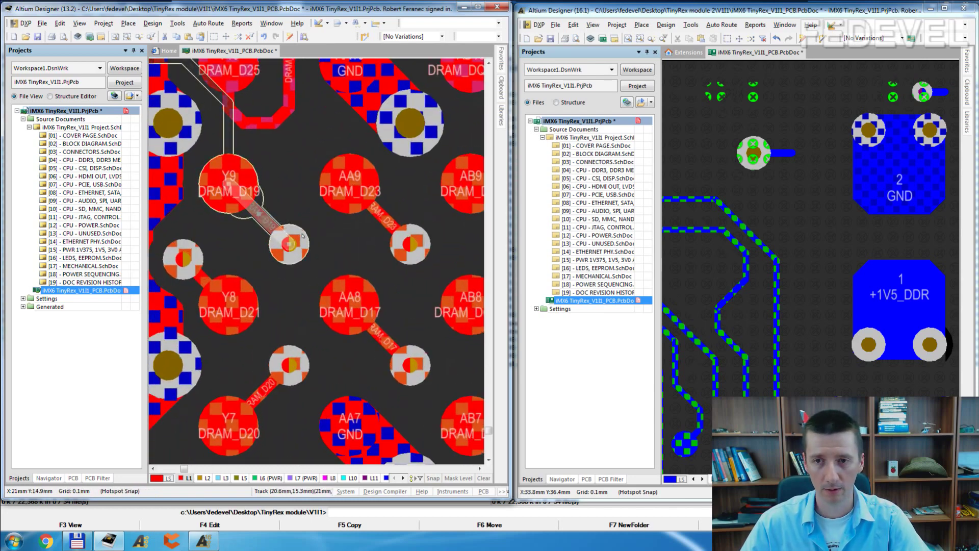
pyautogui.click(289, 243)
pyautogui.press('+')
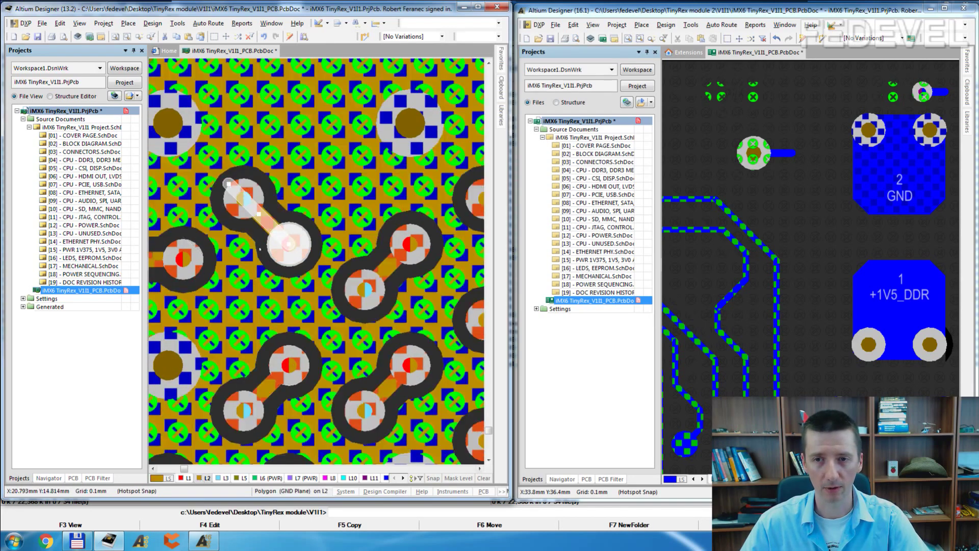
pyautogui.click(259, 189)
pyautogui.press('-')
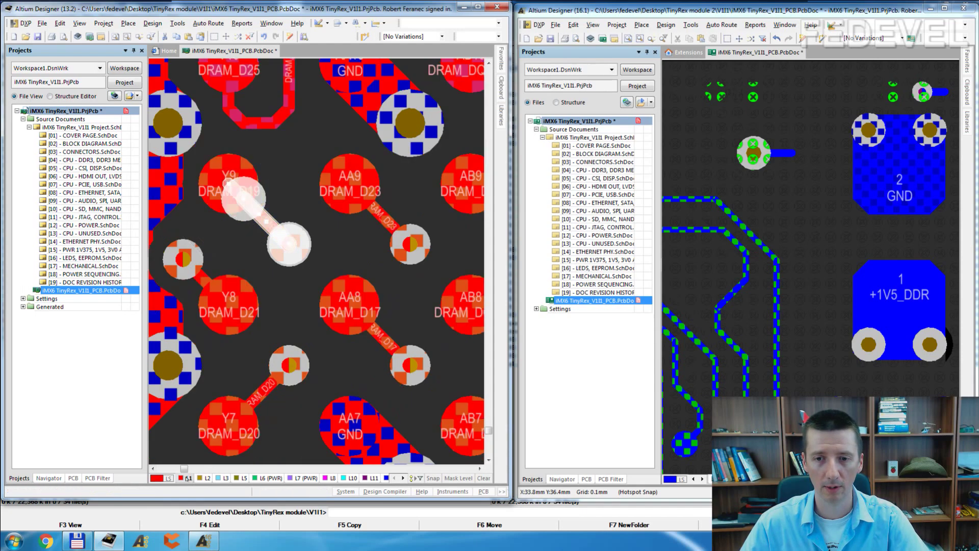
pyautogui.hotkey('ctrl', 'c')
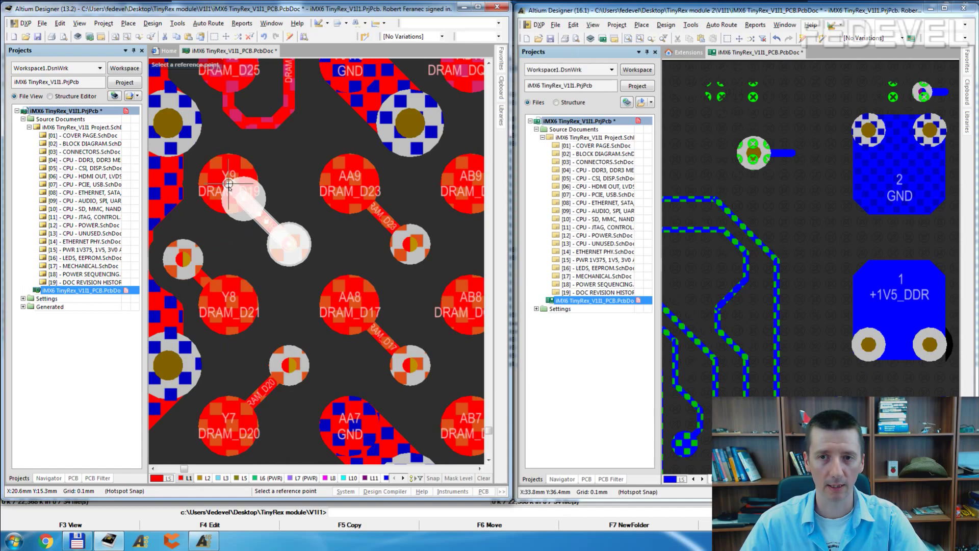
pyautogui.click(229, 184)
# Paste the copied microvia fanout into the empty area above the board outline and check it on L2
pyautogui.keyDown('ctrl'); pyautogui.scroll(-5, 229, 184); pyautogui.keyUp('ctrl')
pyautogui.scroll(6, 312, 197)
pyautogui.keyDown('ctrl'); pyautogui.scroll(2, 312, 197); pyautogui.keyUp('ctrl')
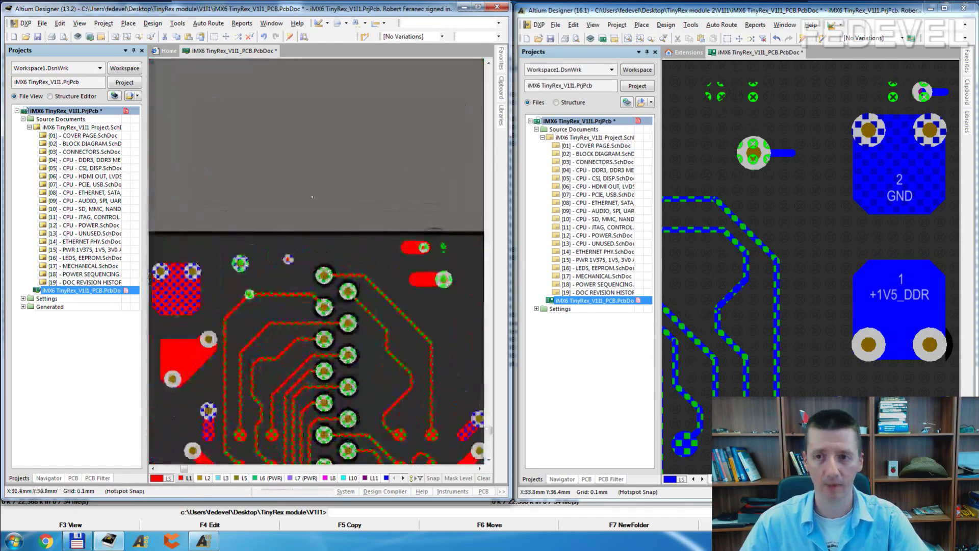
pyautogui.hotkey('ctrl', 'v')
pyautogui.keyDown('ctrl'); pyautogui.scroll(3, 341, 199); pyautogui.keyUp('ctrl')
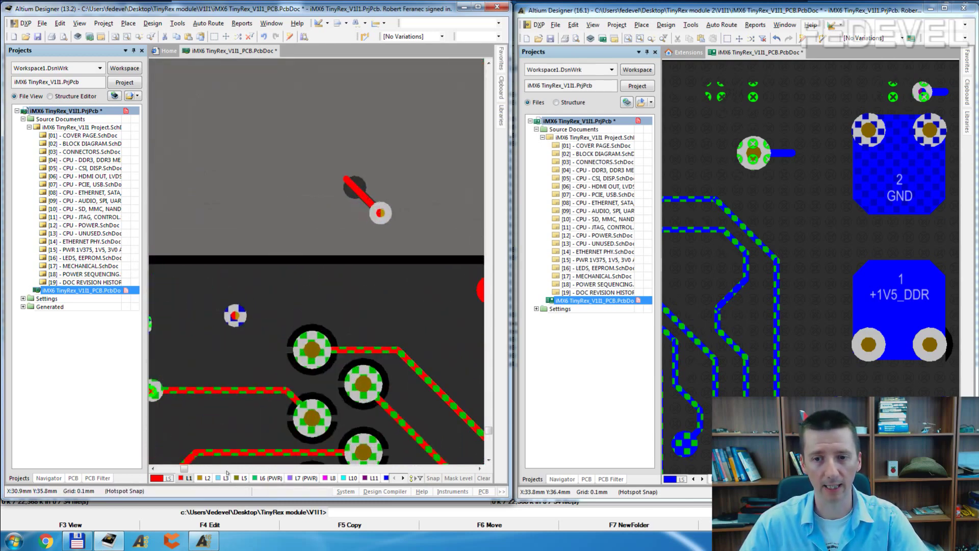
pyautogui.press('KP_Multiply')
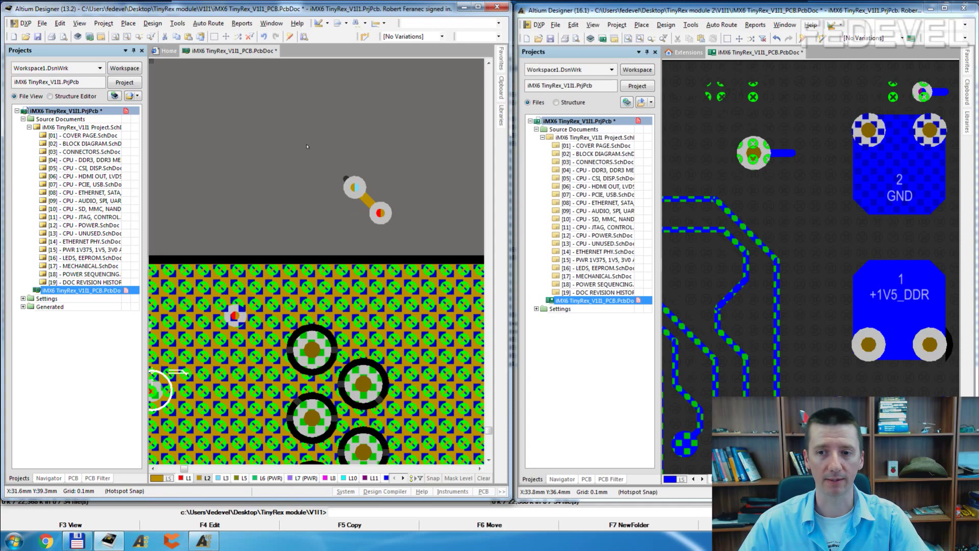
pyautogui.keyDown('ctrl'); pyautogui.scroll(-1, 307, 146); pyautogui.keyUp('ctrl')
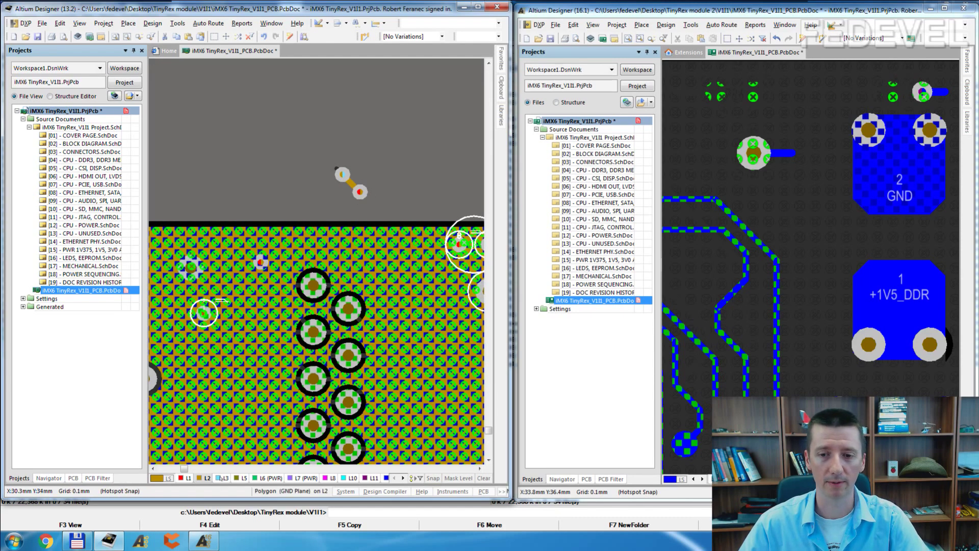
pyautogui.click(184, 479)
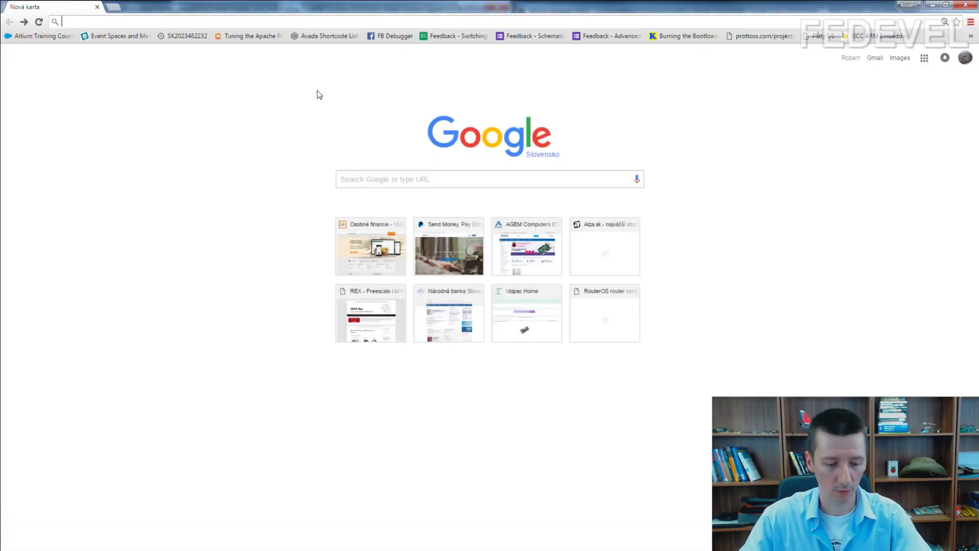
# Switch to Chrome, search Google for "altium via templates", and skim Altium's Pad & Via Templates and Libraries documentation page
pyautogui.write('altium via templates')
pyautogui.press('Return')
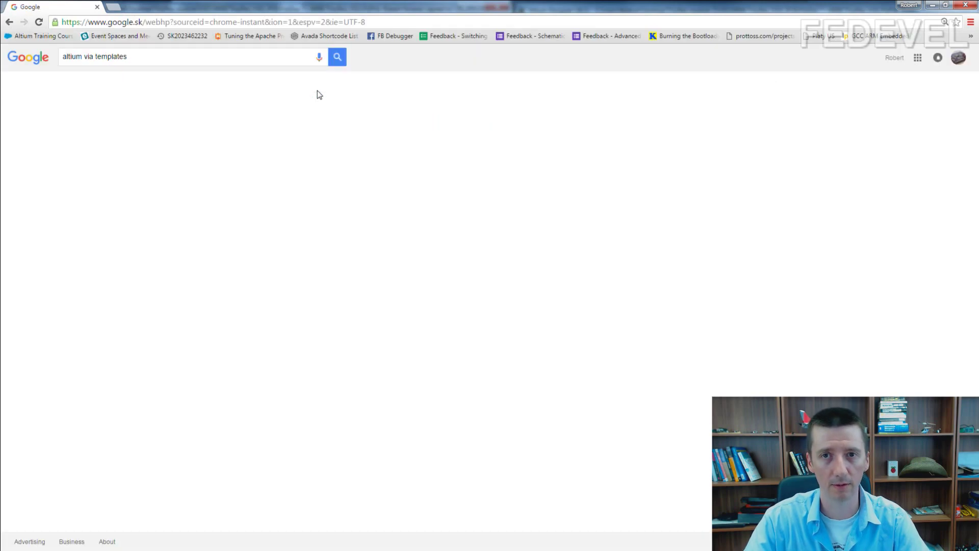
pyautogui.click(174, 127)
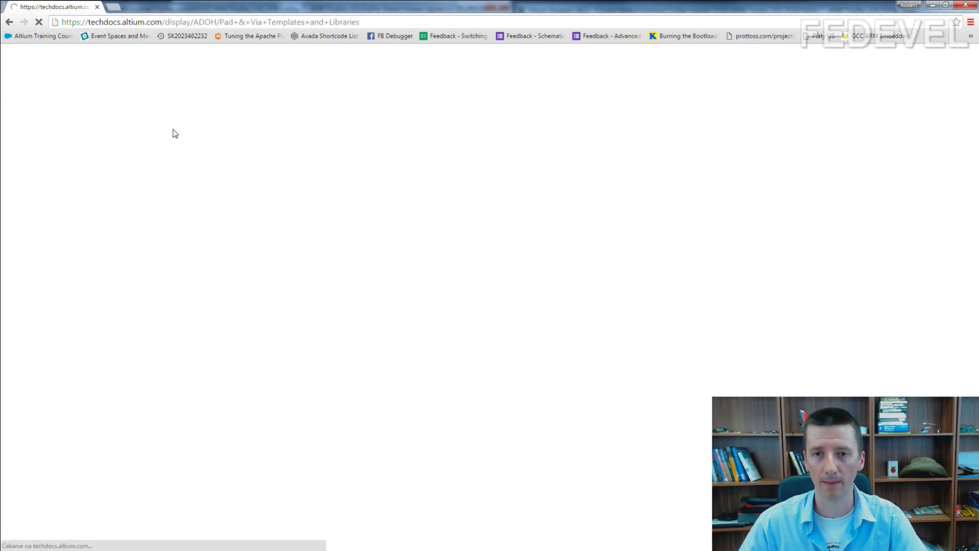
pyautogui.scroll(-3, 348, 199)
pyautogui.scroll(-1, 349, 201)
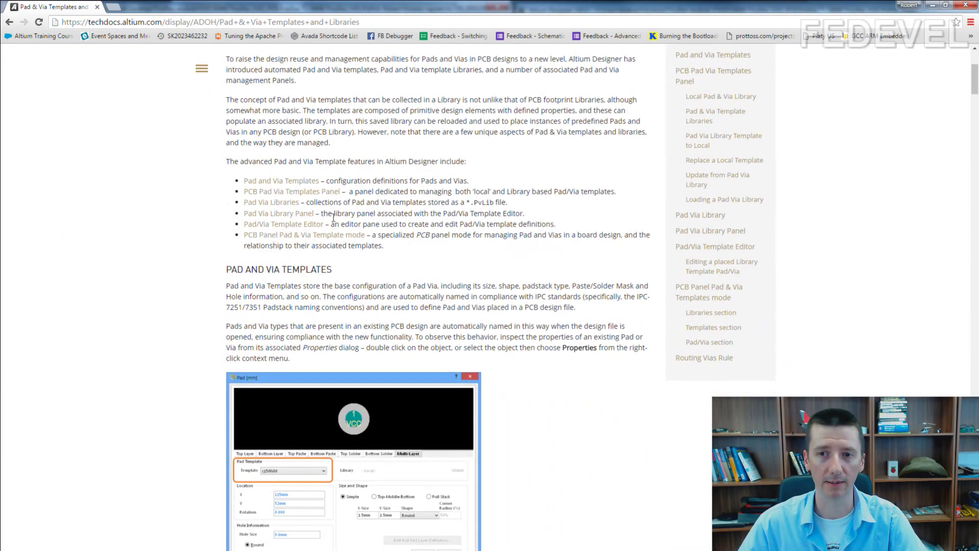
pyautogui.scroll(-10, 358, 289)
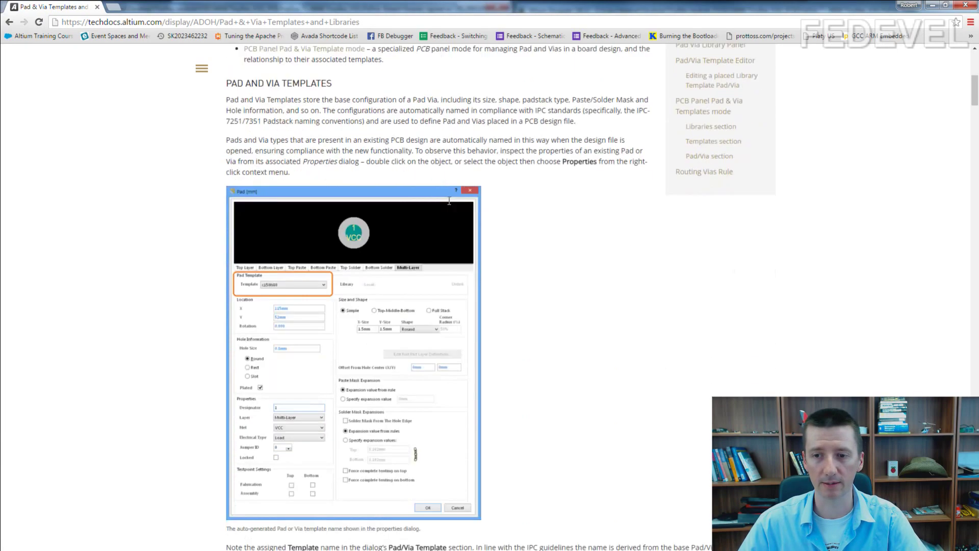
pyautogui.scroll(14, 450, 204)
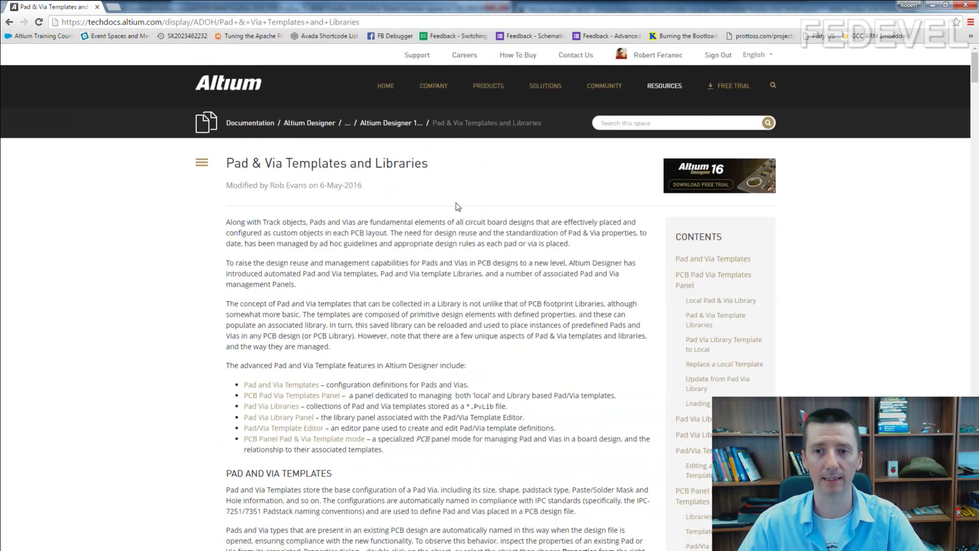